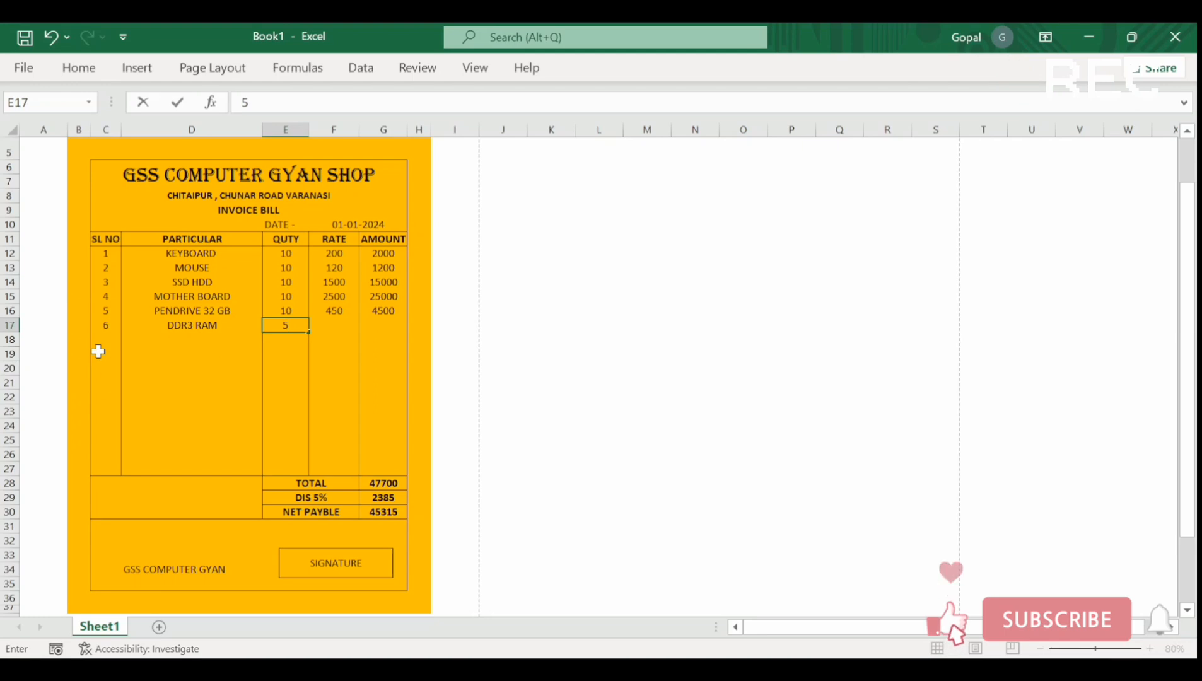
# Step: Complete the DDR3 RAM row of the invoice with quantity 5 and rate 800
pyautogui.press('Tab')
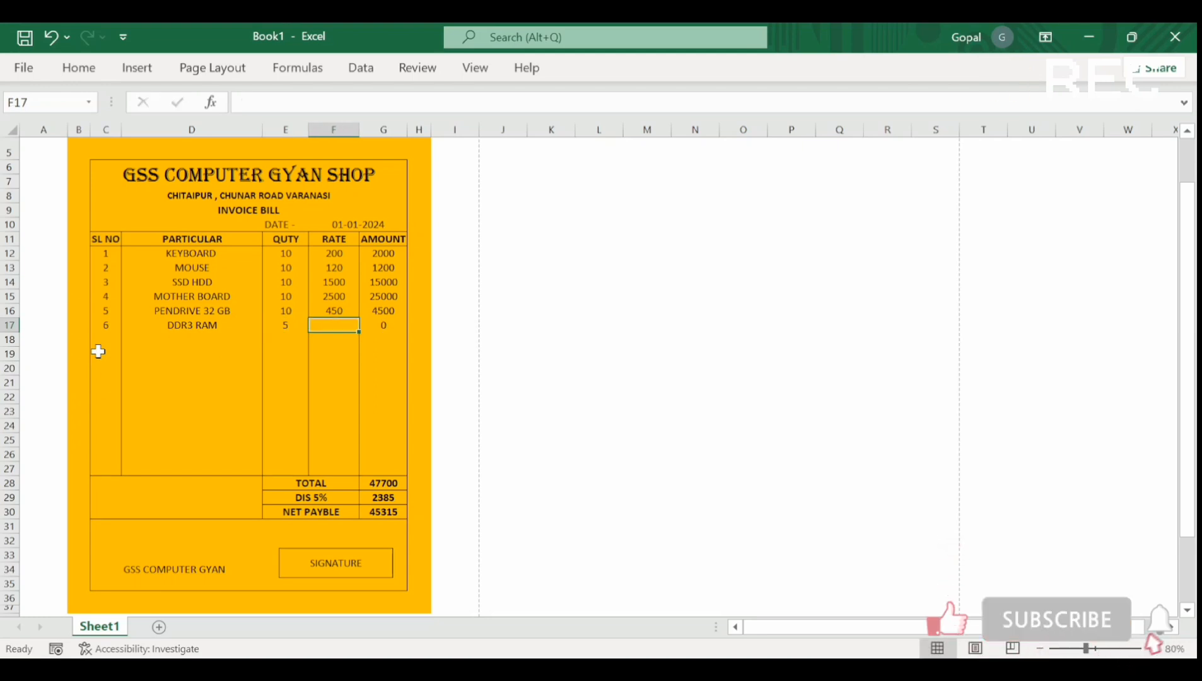
pyautogui.write('800')
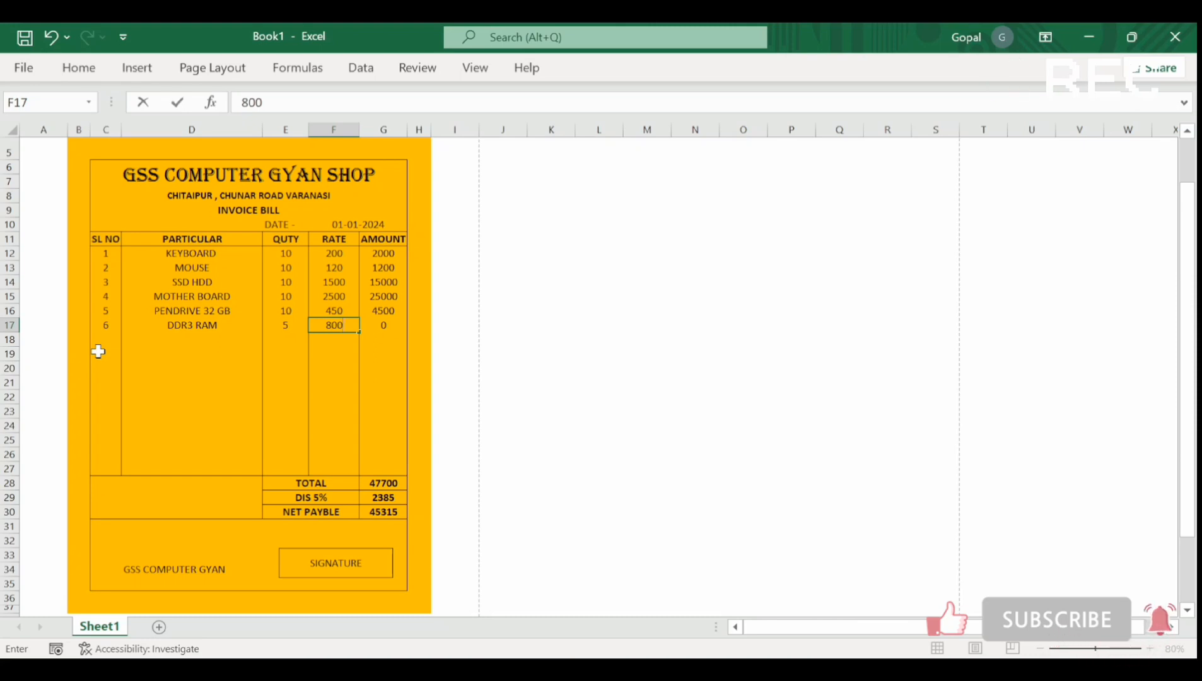
pyautogui.press('Return')
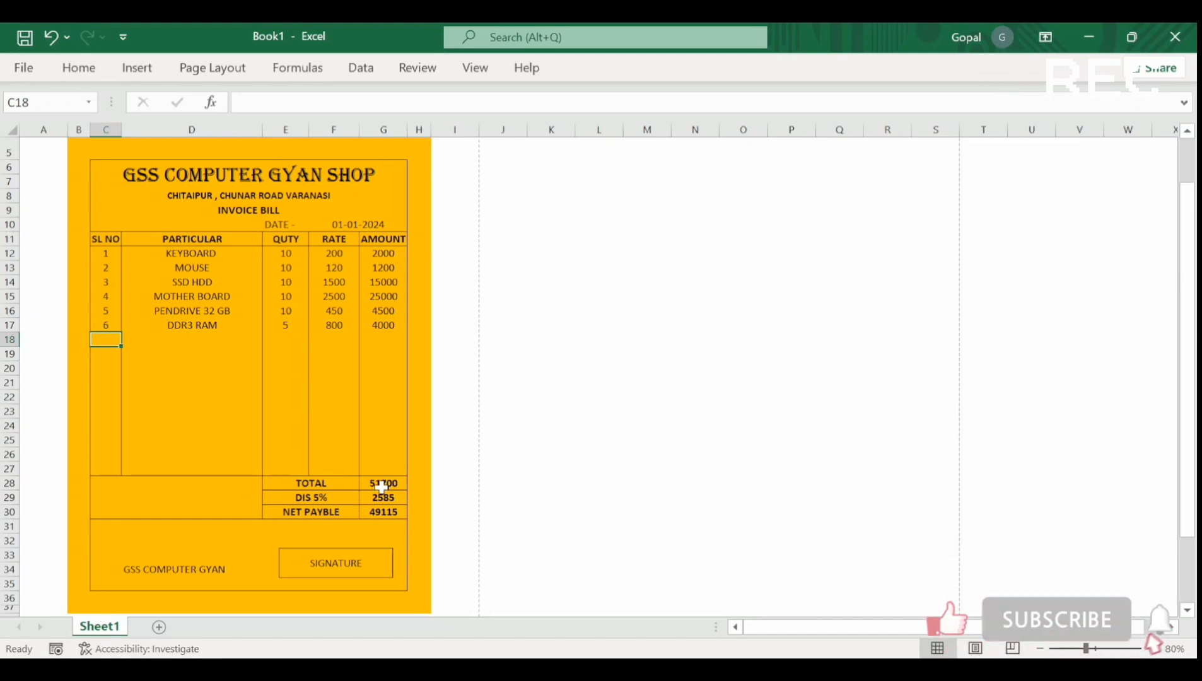
# Step: Add a new worksheet and enter the headings SL NO and PARTICULAR in cells B8 and C8
pyautogui.click(161, 630)
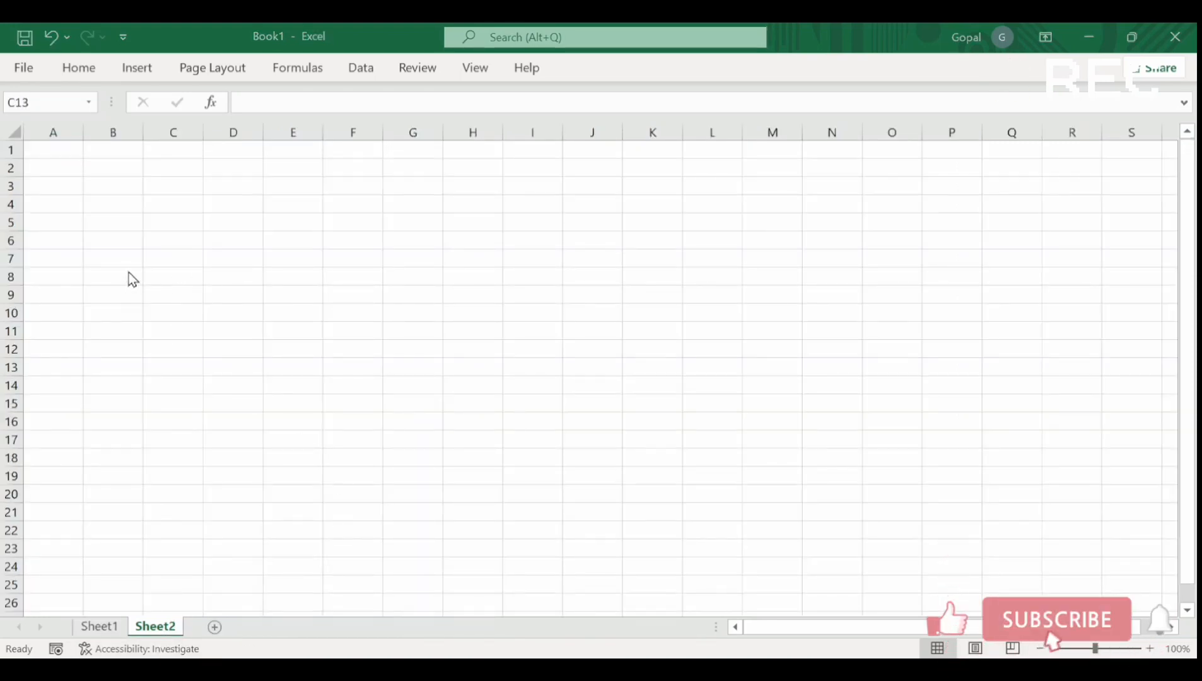
pyautogui.click(128, 277)
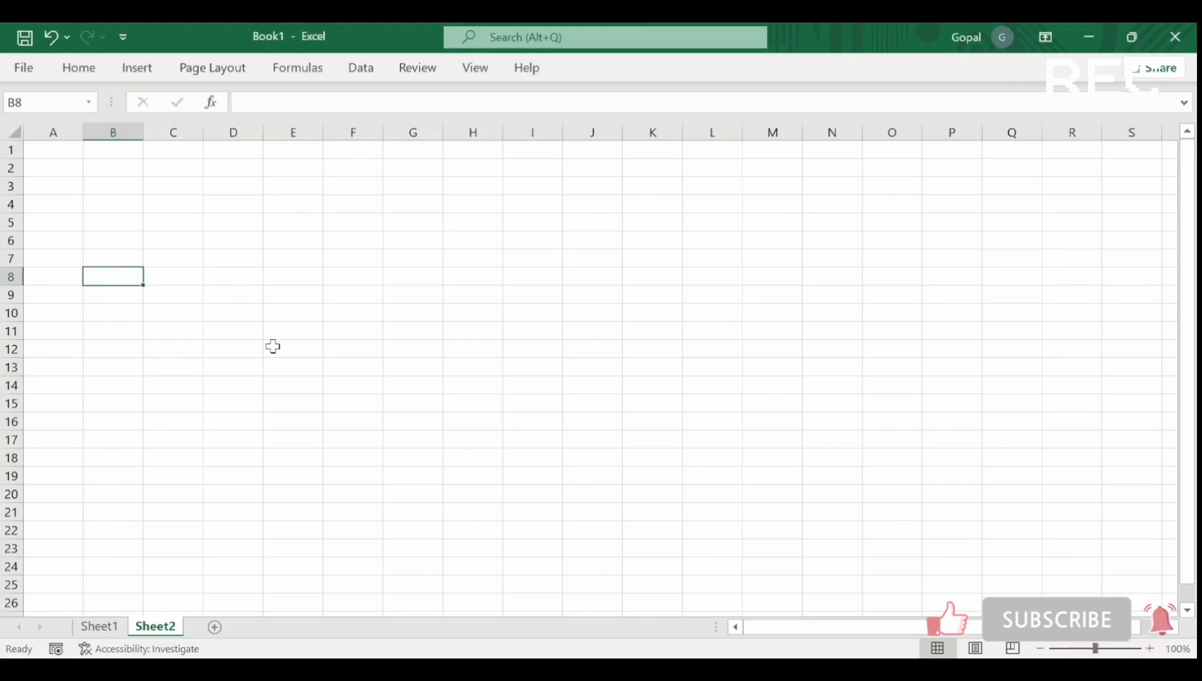
pyautogui.write('SL')
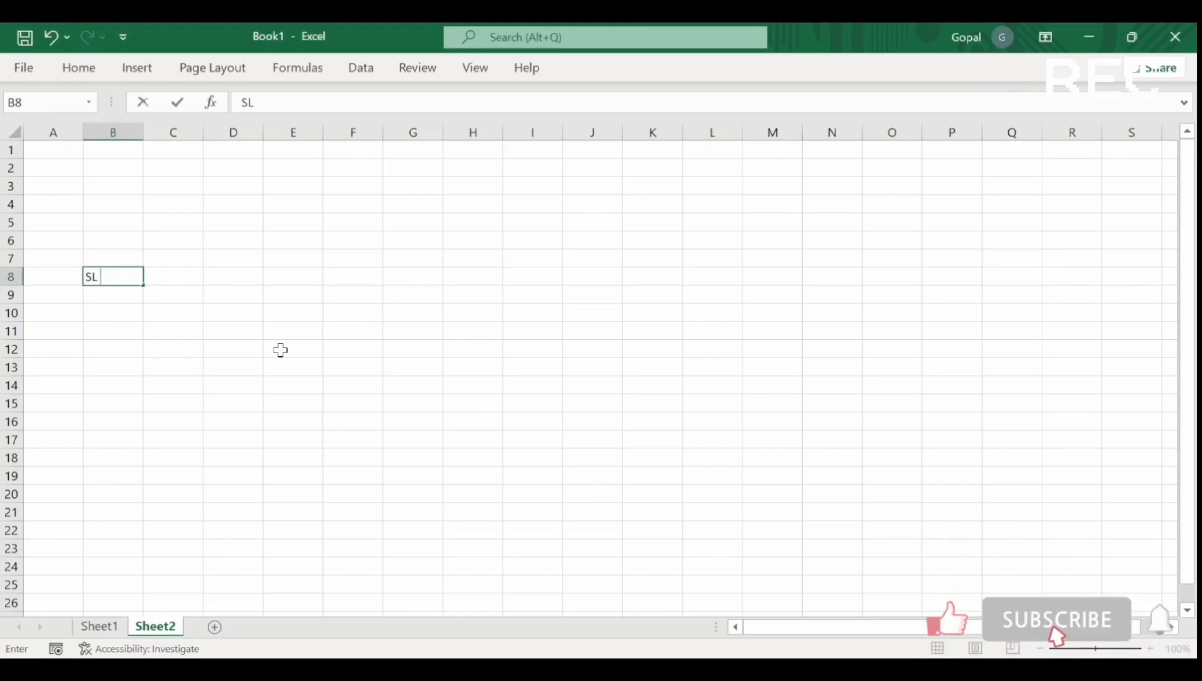
pyautogui.write(' NO')
pyautogui.press('Tab')
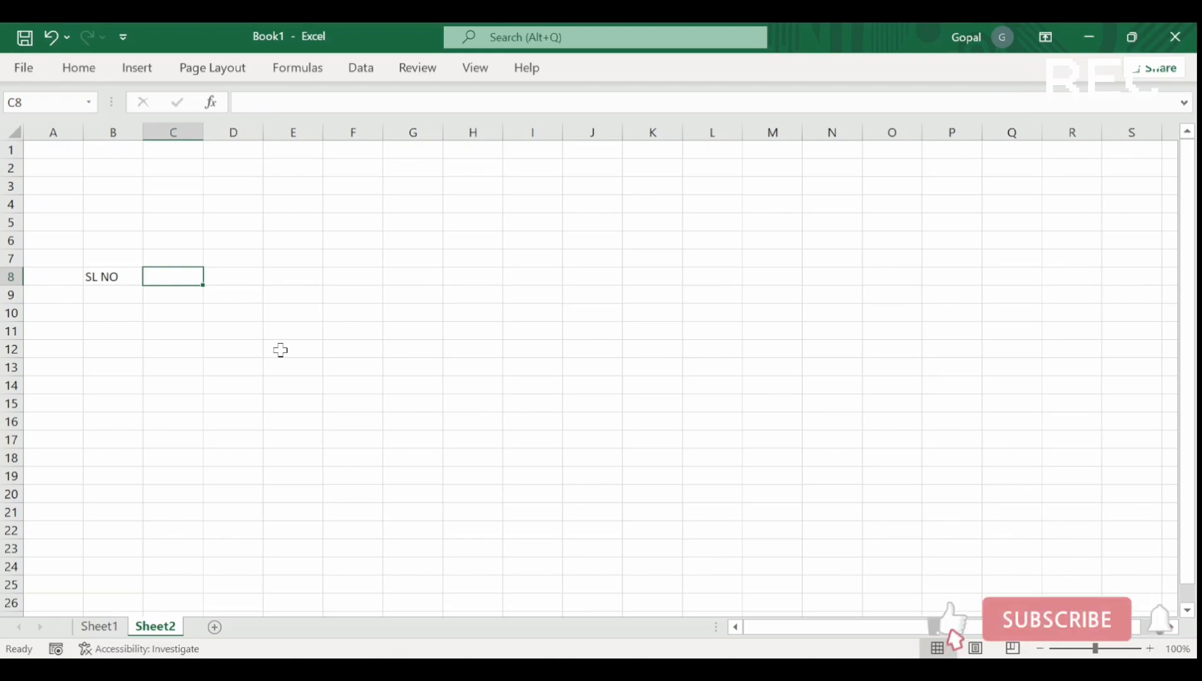
pyautogui.write('PAR')
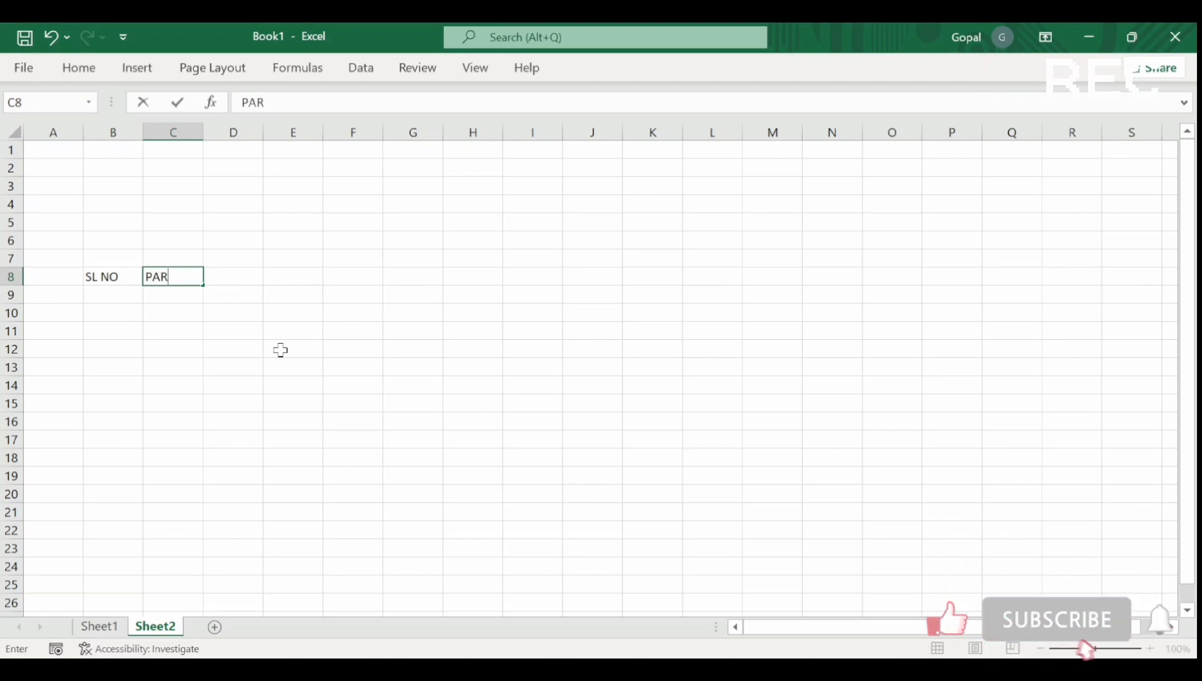
pyautogui.write('TICULAR')
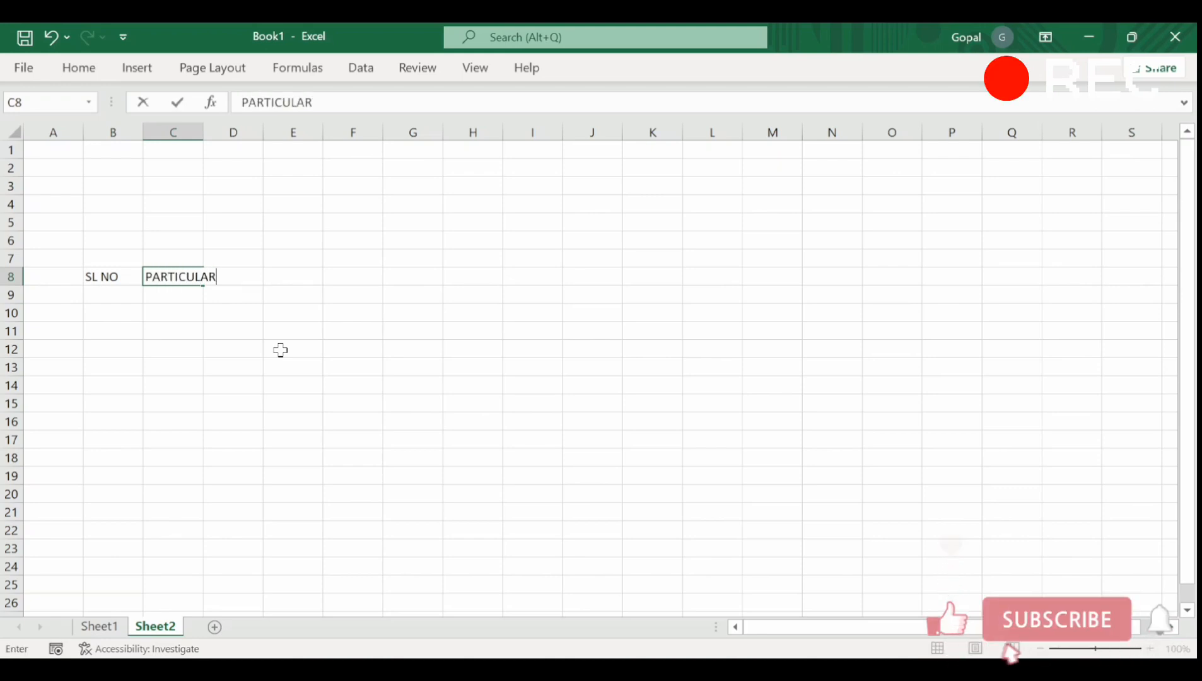
pyautogui.press('Tab')
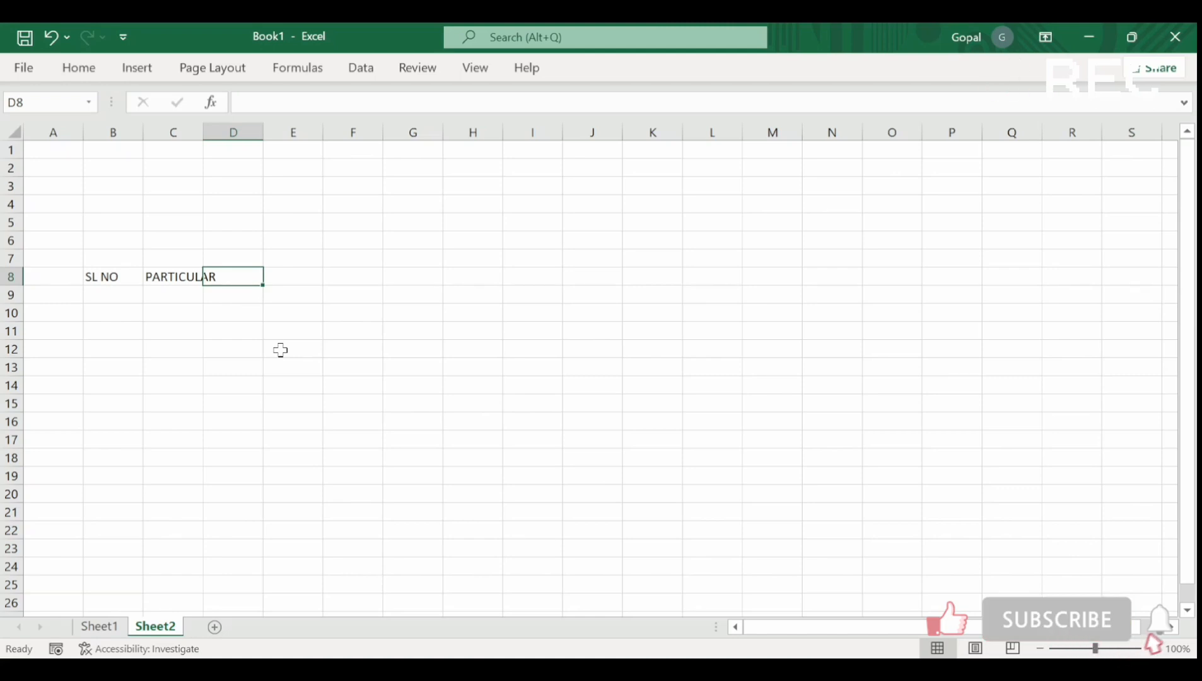
# Step: Enter the headings QUTY, RATE and AMOUNT in cells D8 to F8
pyautogui.write('QUTY')
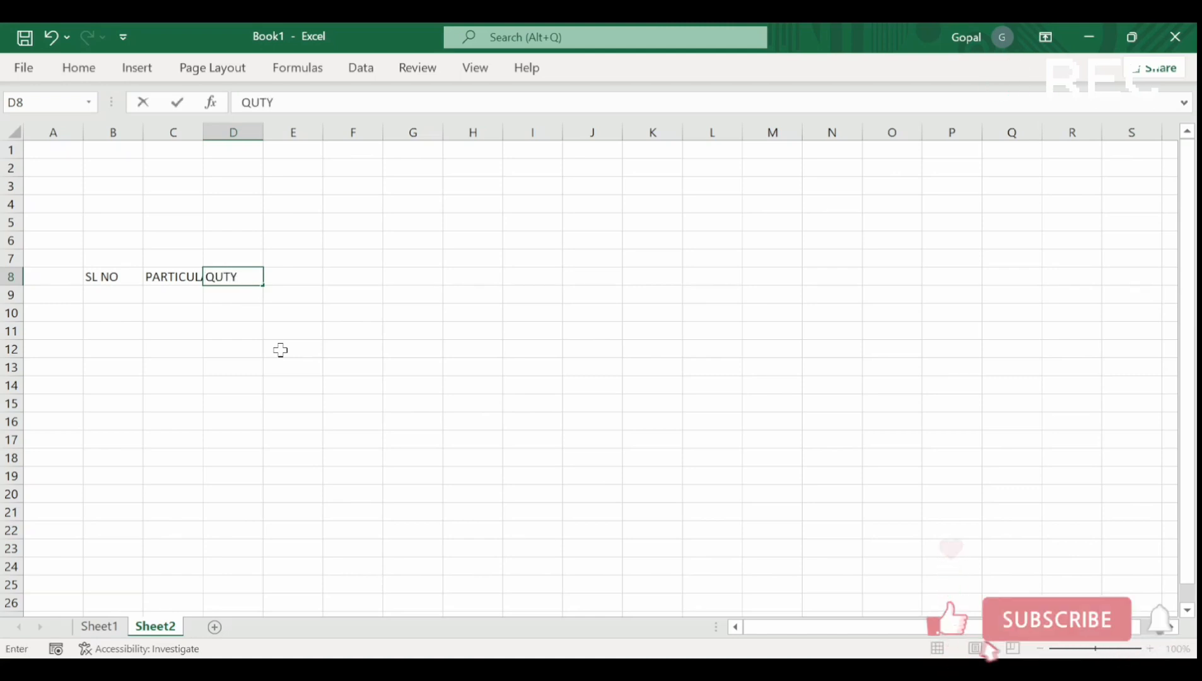
pyautogui.press('Tab')
pyautogui.write('RATE')
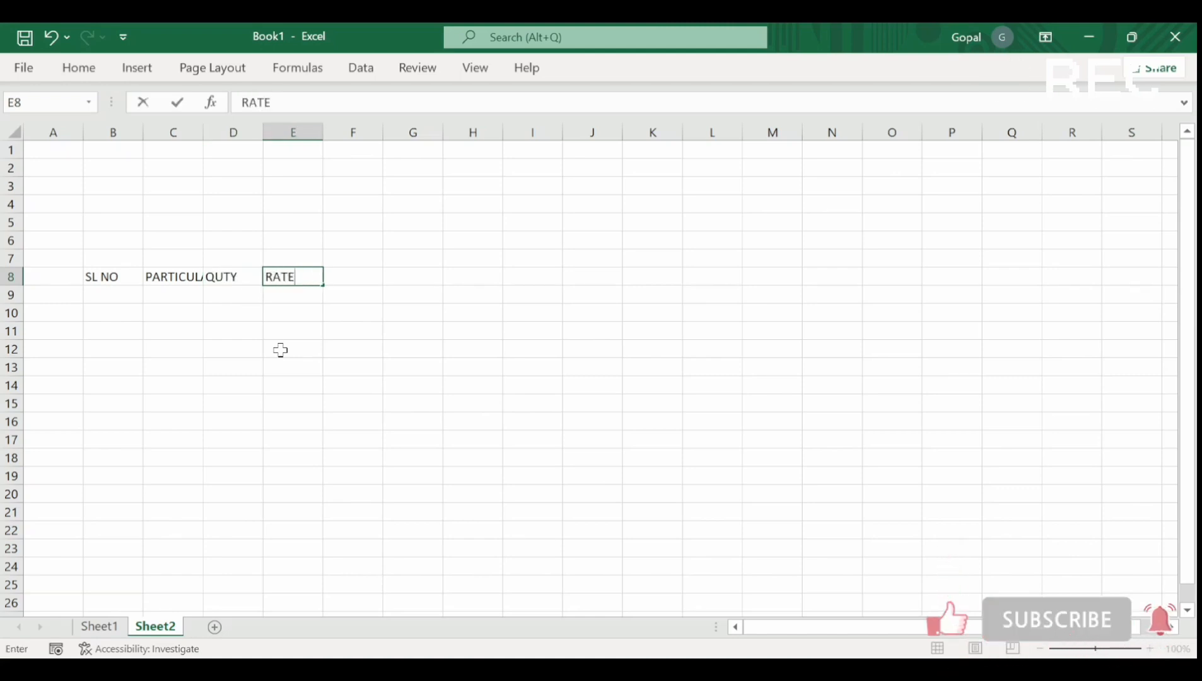
pyautogui.press('Tab')
pyautogui.write('AMOU')
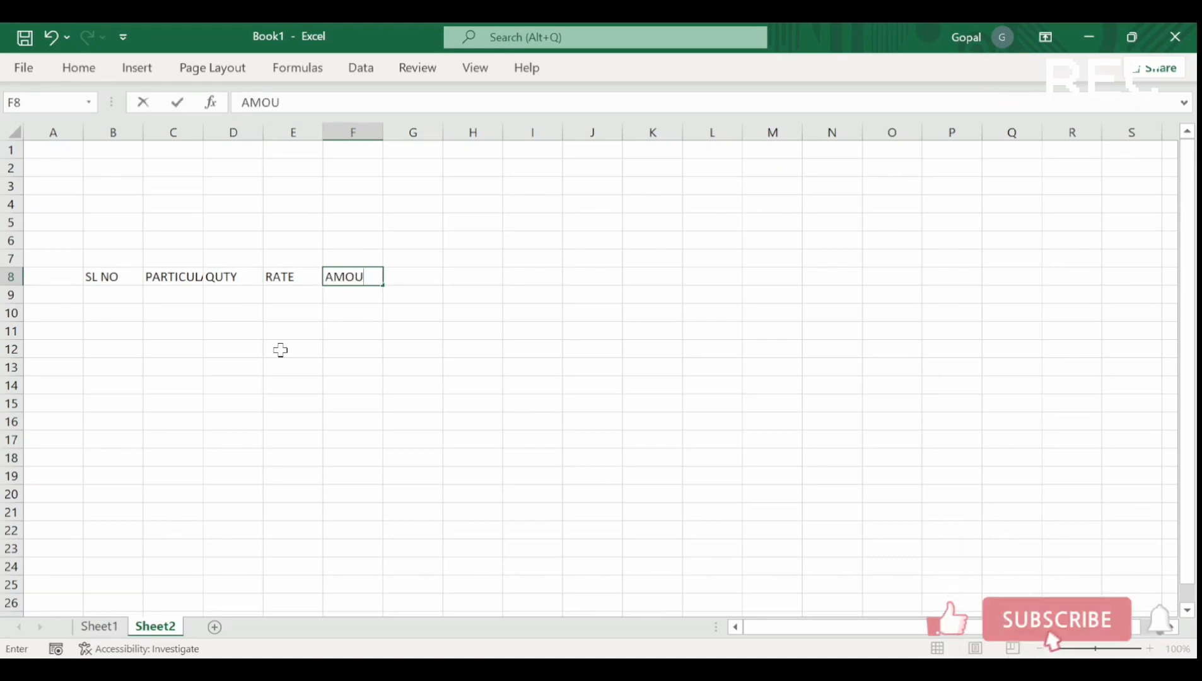
pyautogui.write('NT')
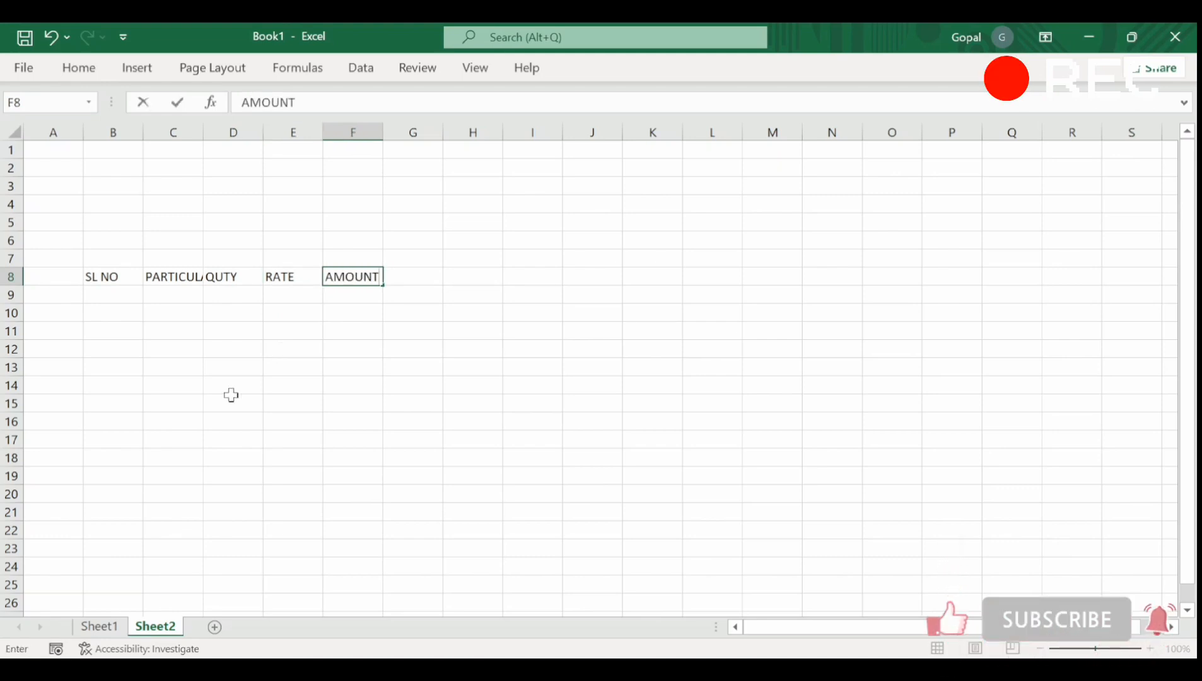
pyautogui.click(200, 341)
# Step: Widen column C to about three times its default width and narrow column B to fit the SL NO heading
pyautogui.doubleClick(203, 132)
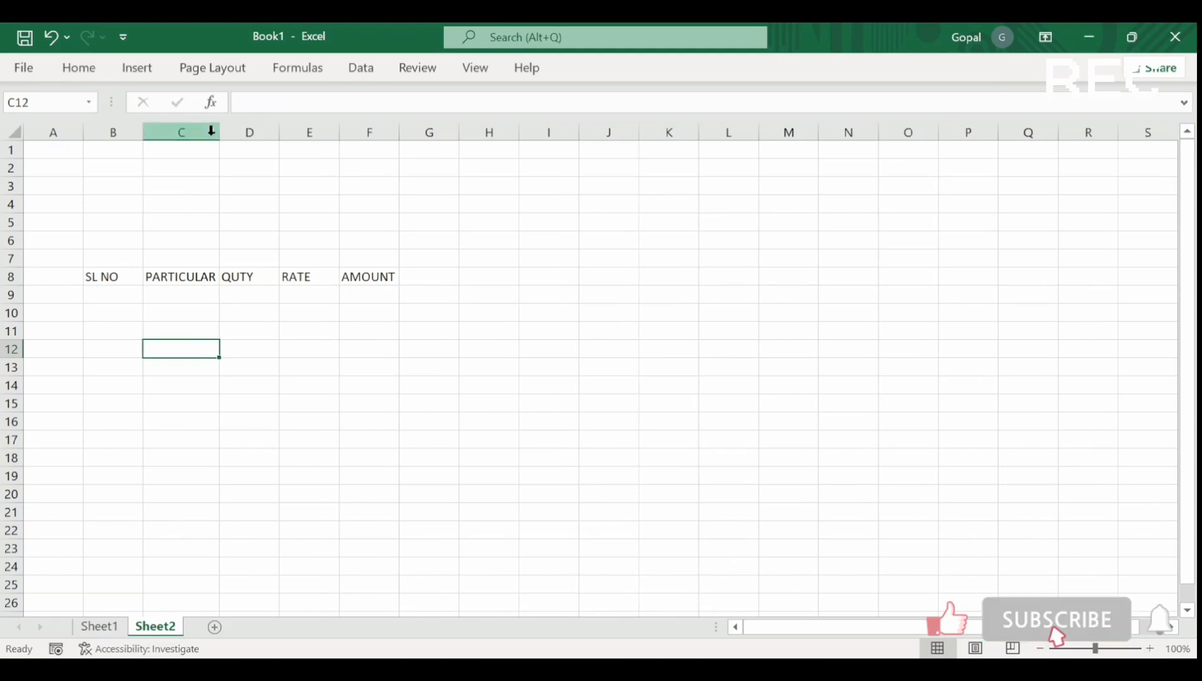
pyautogui.moveTo(220, 132); pyautogui.dragTo(339, 140)
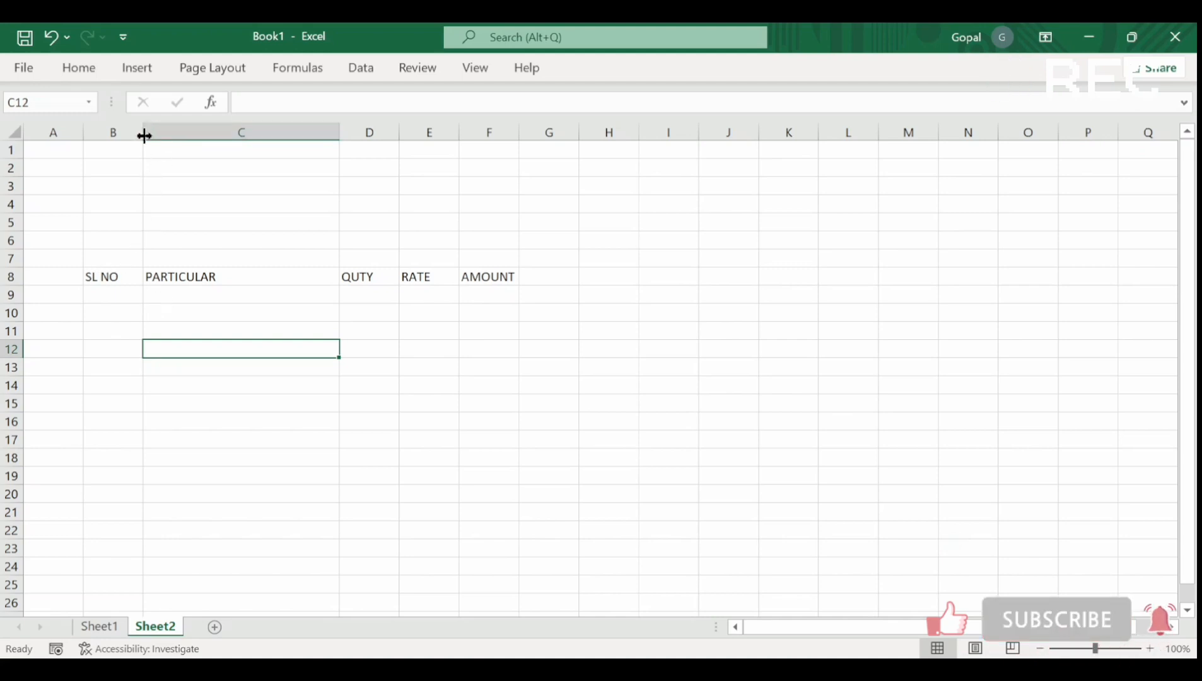
pyautogui.moveTo(141, 132); pyautogui.dragTo(121, 132)
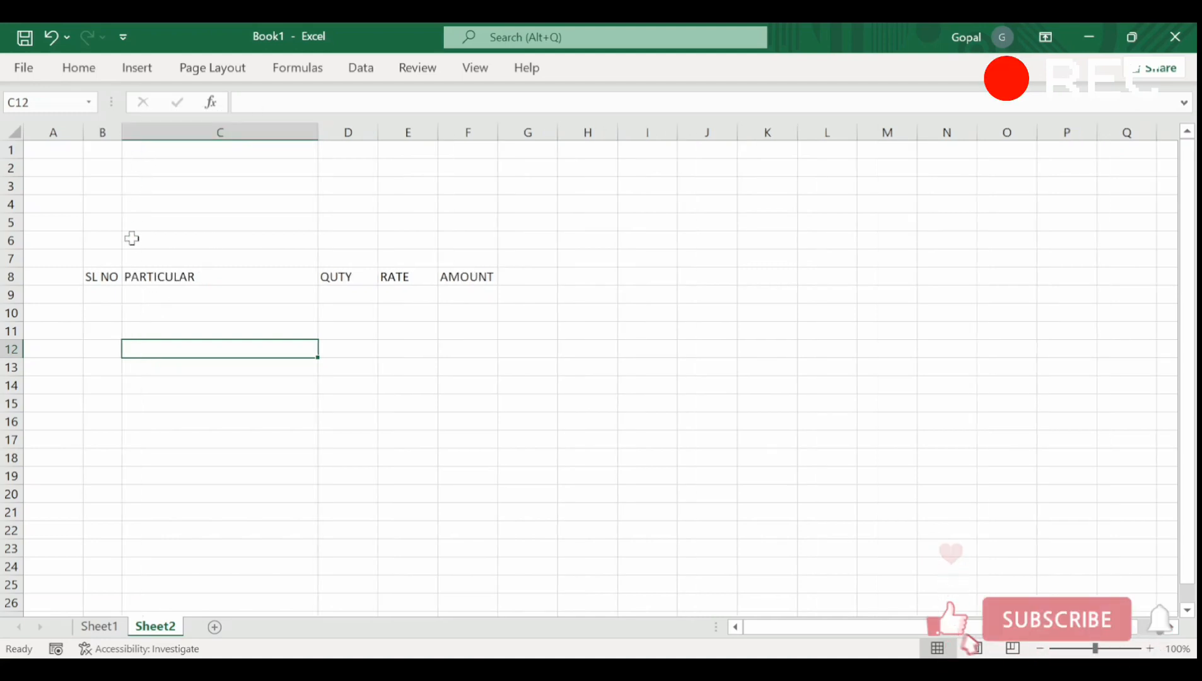
# Step: Apply all borders to the header row cells B8:F8
pyautogui.click(106, 295)
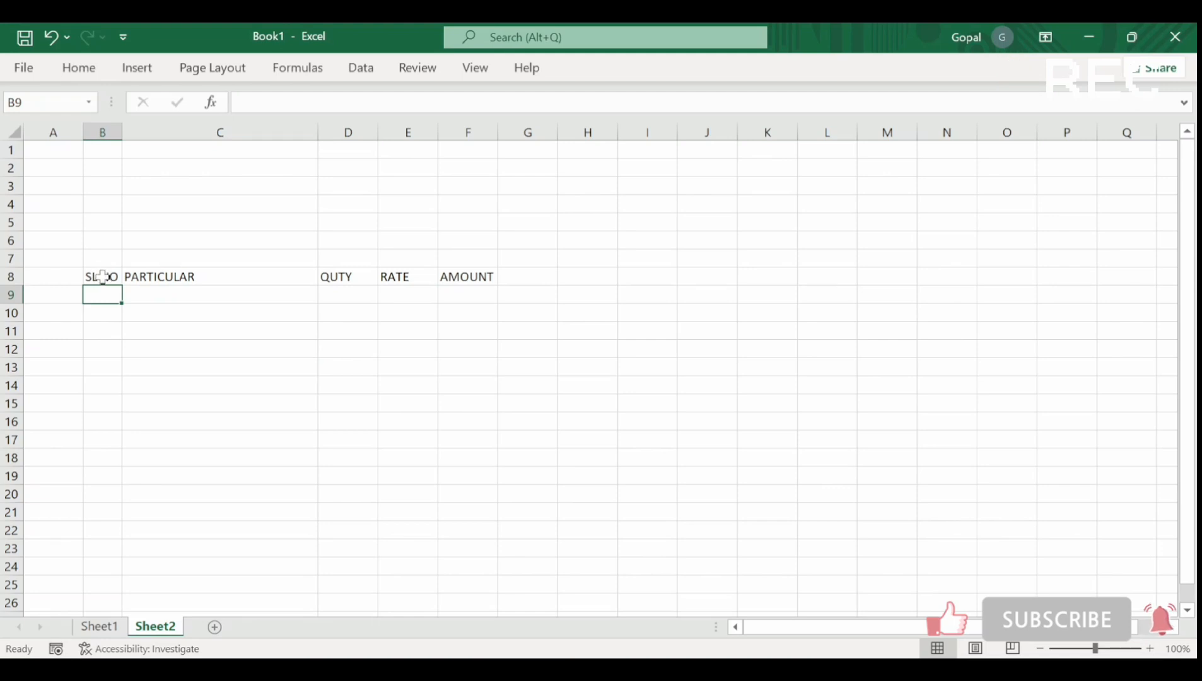
pyautogui.moveTo(106, 276); pyautogui.dragTo(478, 276)
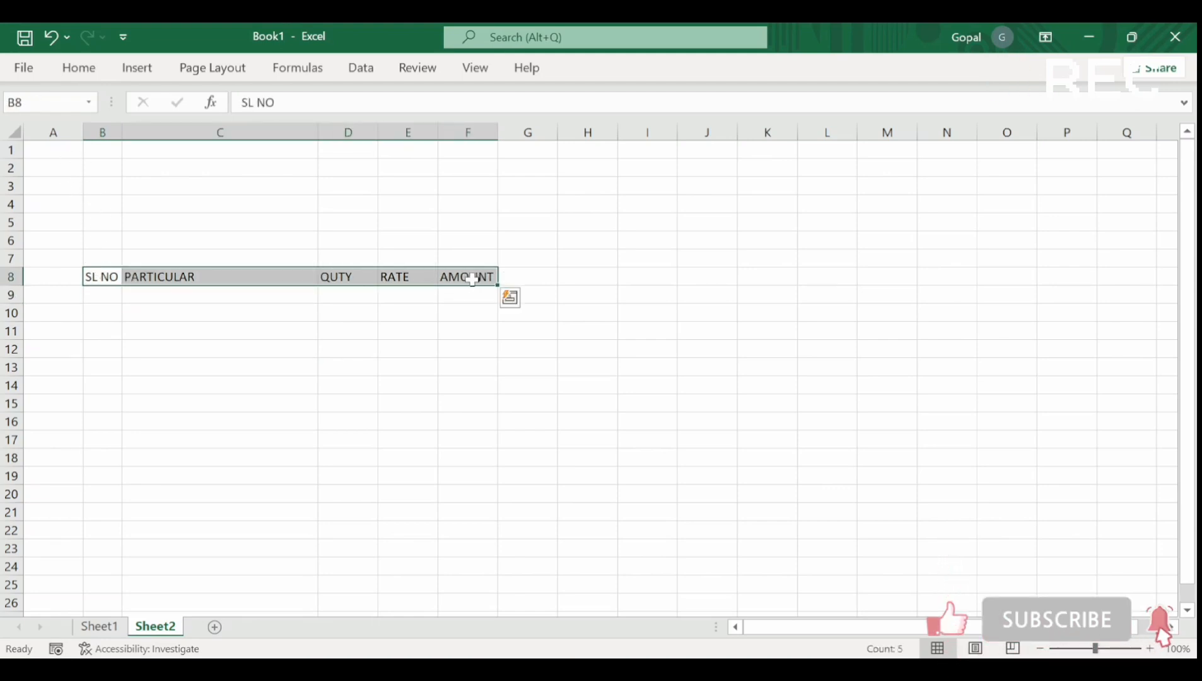
pyautogui.doubleClick(83, 76)
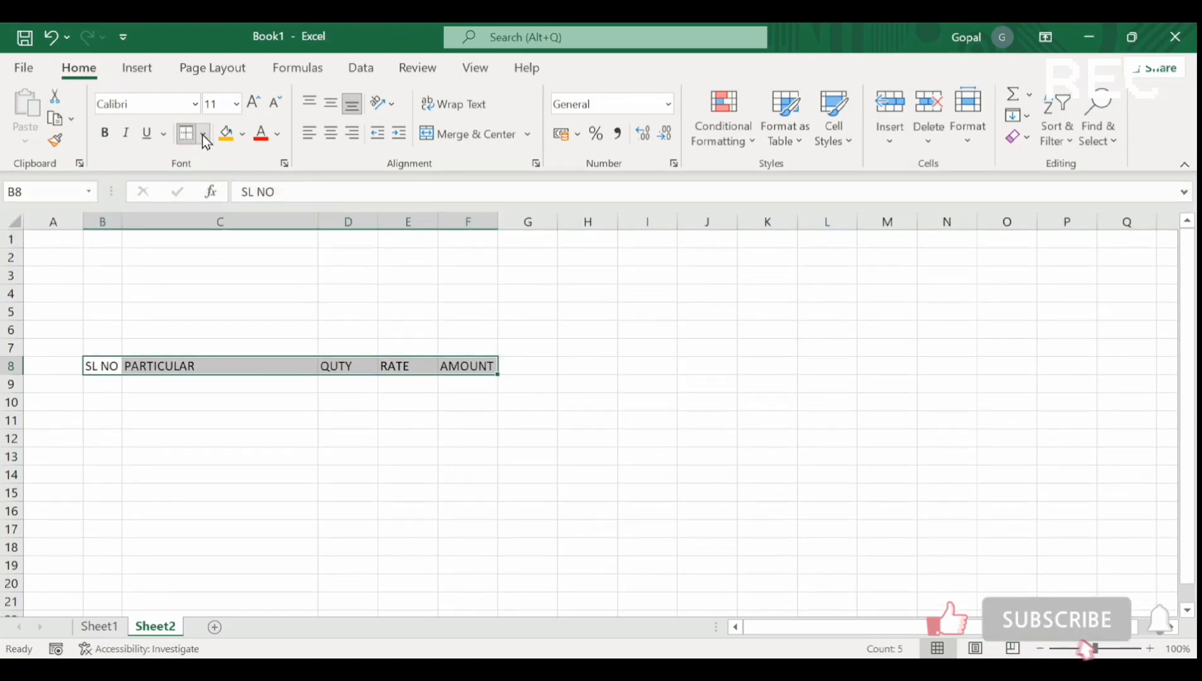
pyautogui.click(204, 136)
pyautogui.click(224, 320)
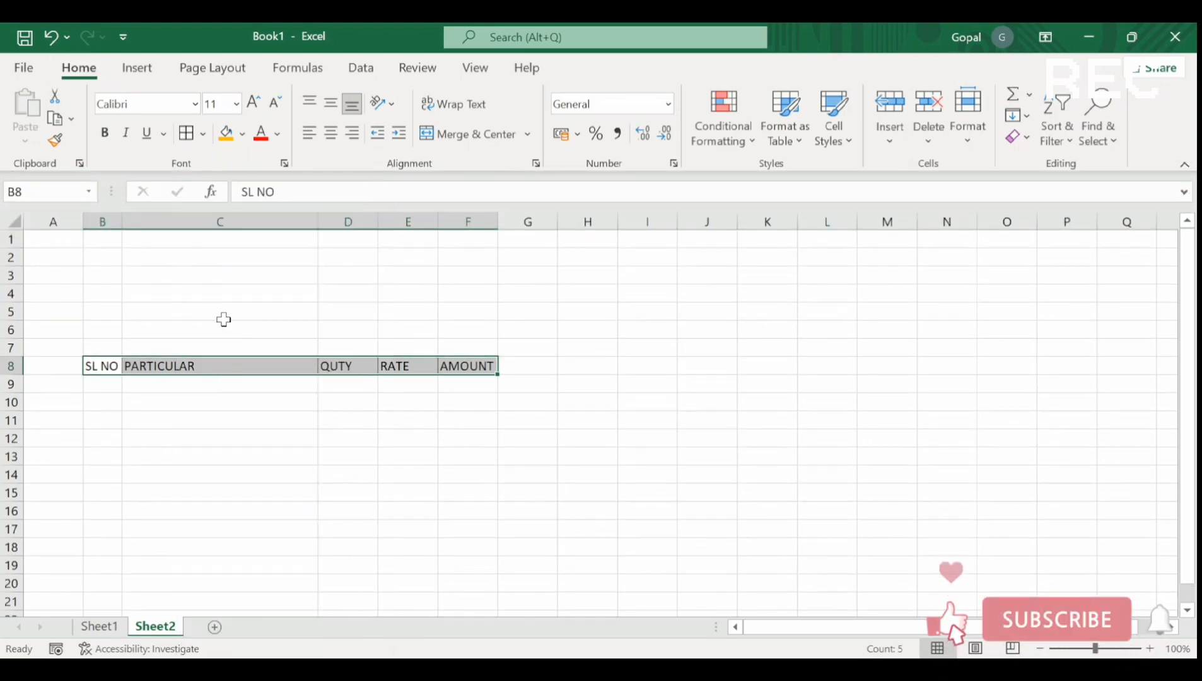
pyautogui.click(343, 405)
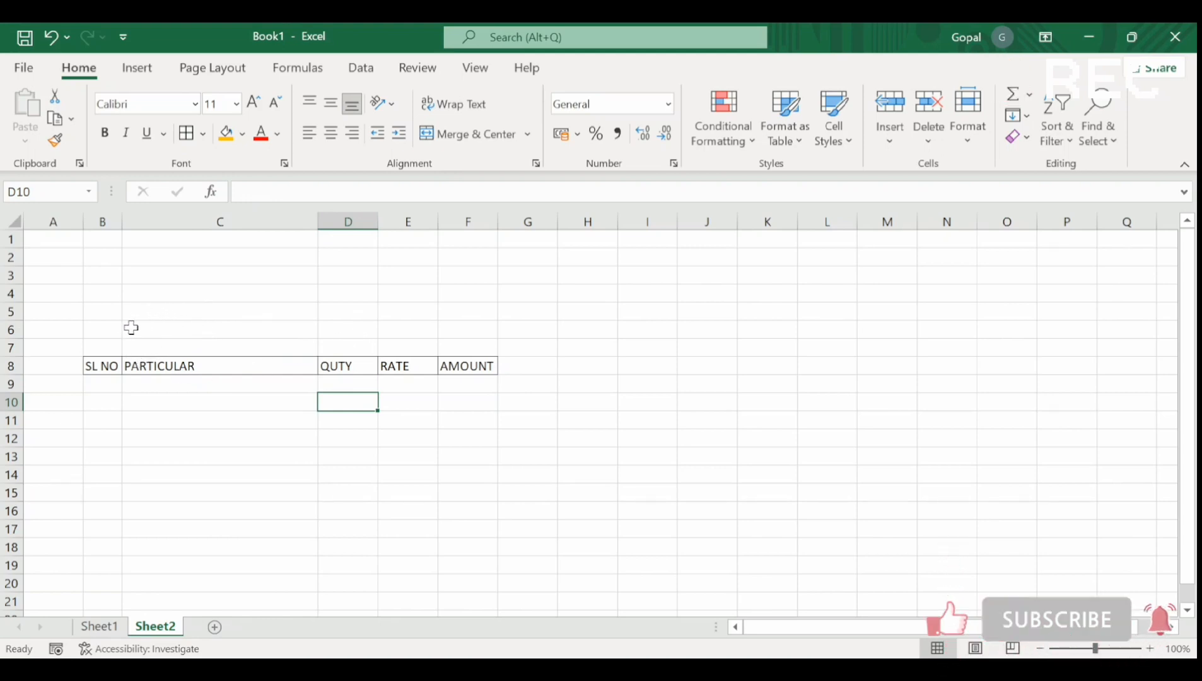
# Step: Merge cells B4:F6 across so that each of the three rows becomes one wide cell
pyautogui.moveTo(113, 330); pyautogui.dragTo(473, 294)
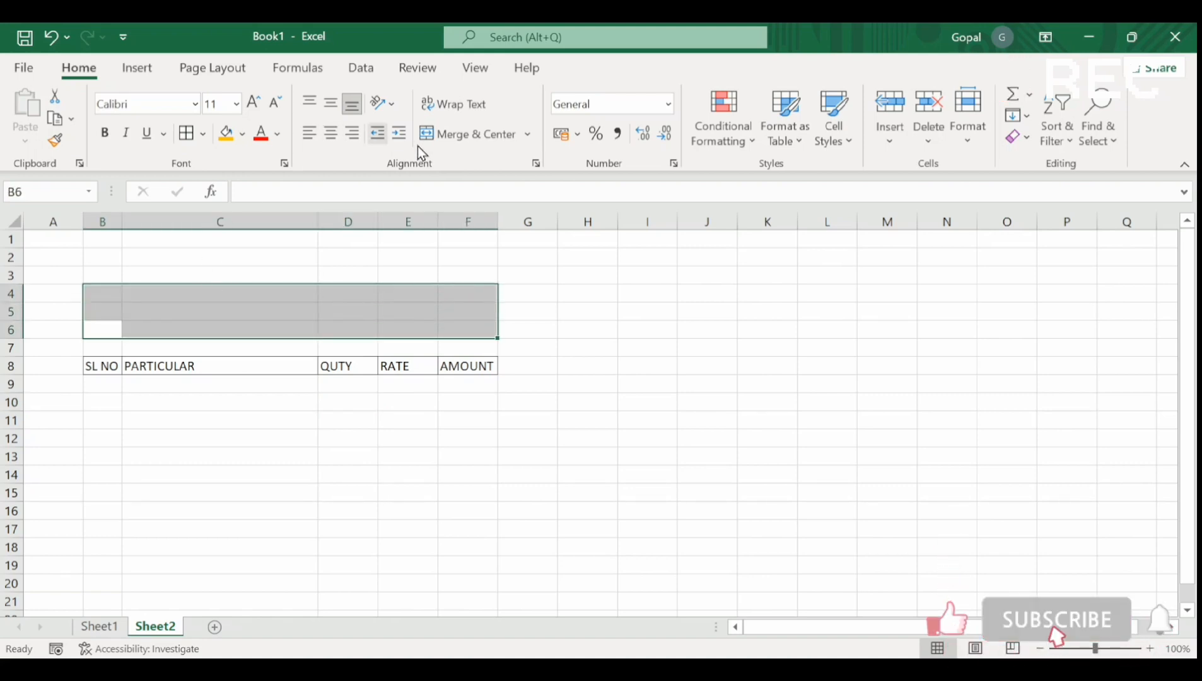
pyautogui.click(527, 139)
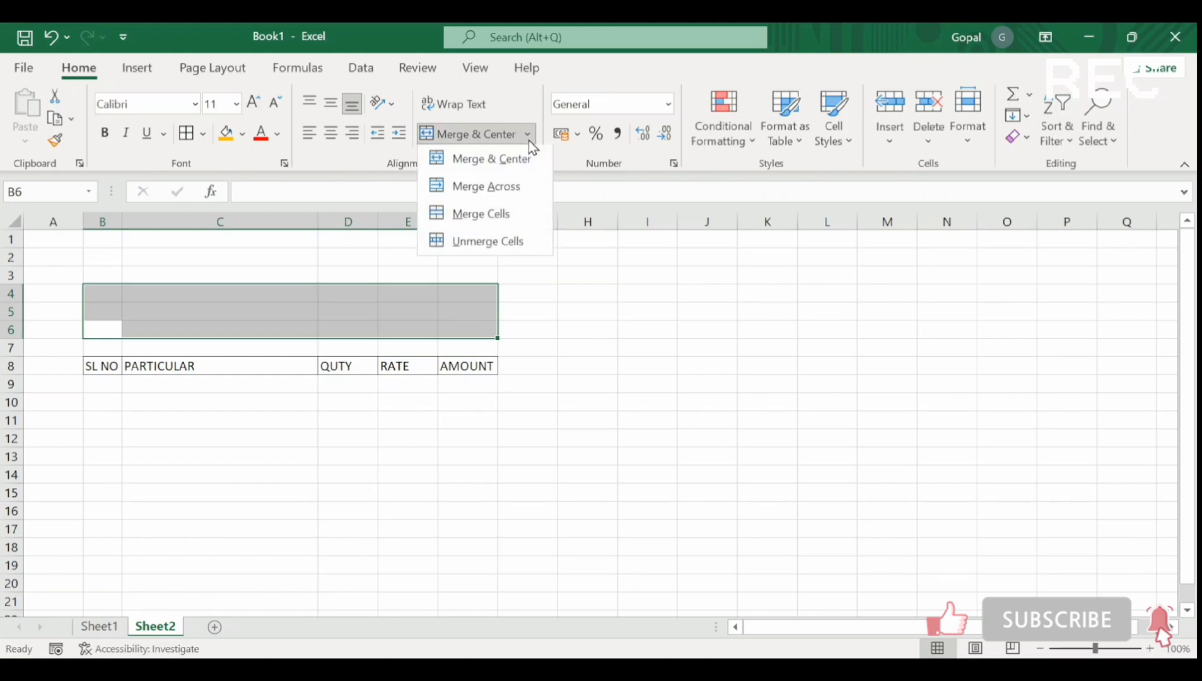
pyautogui.click(514, 189)
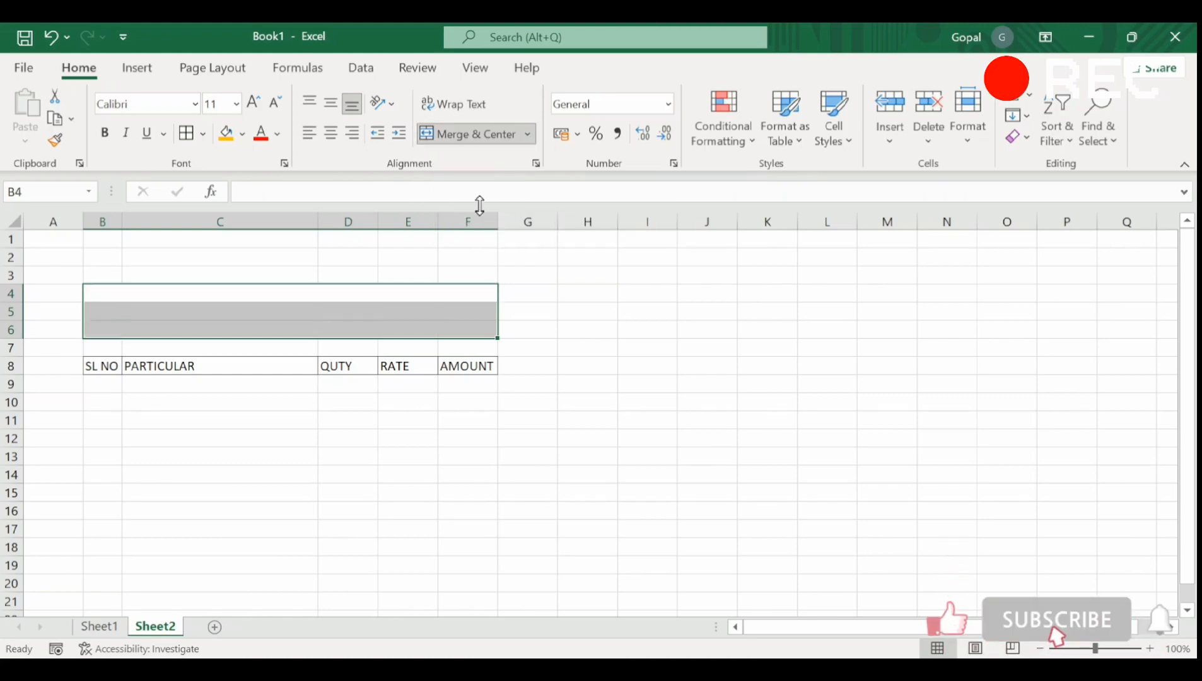
# Step: Enter the shop name GSS COMPUTER GYAN SHOP in the merged cell of row 4
pyautogui.click(287, 298)
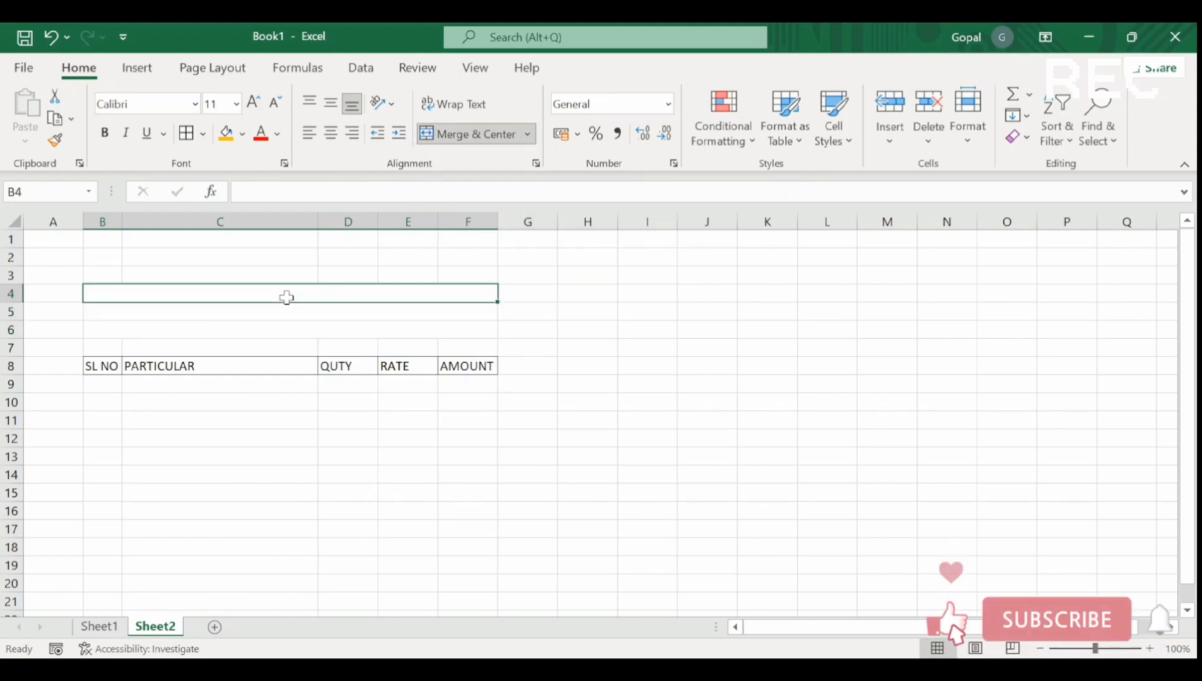
pyautogui.write('G')
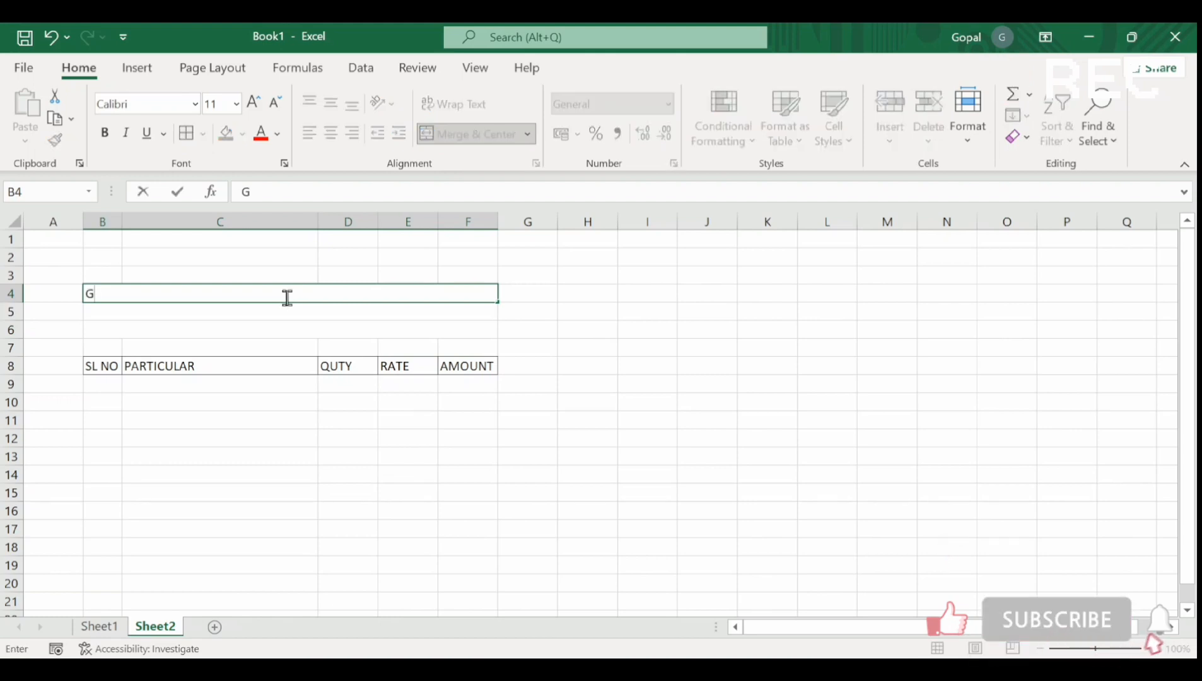
pyautogui.write('SS')
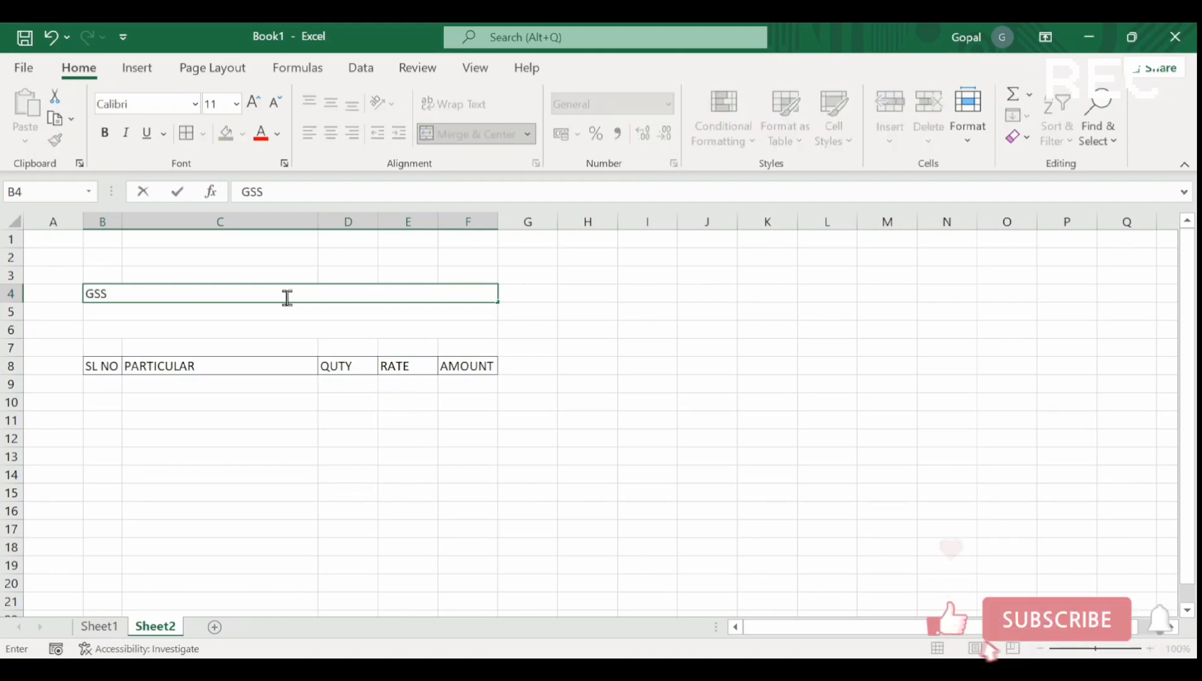
pyautogui.write(' COMPUT')
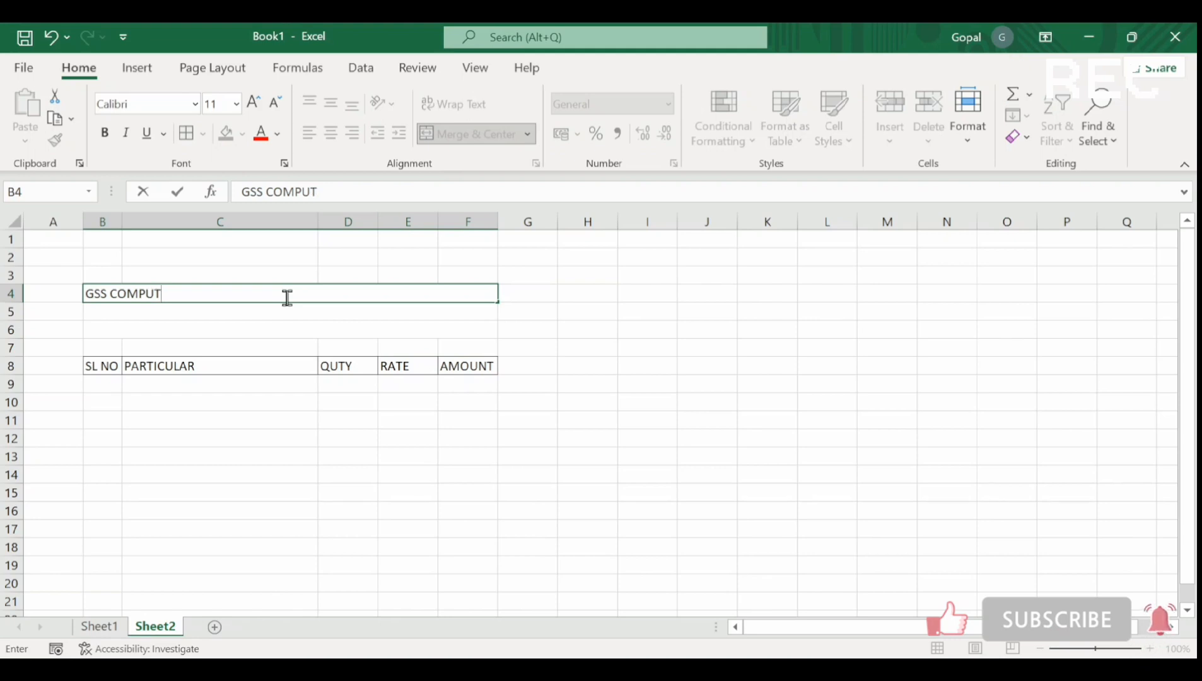
pyautogui.write('ER GYAN')
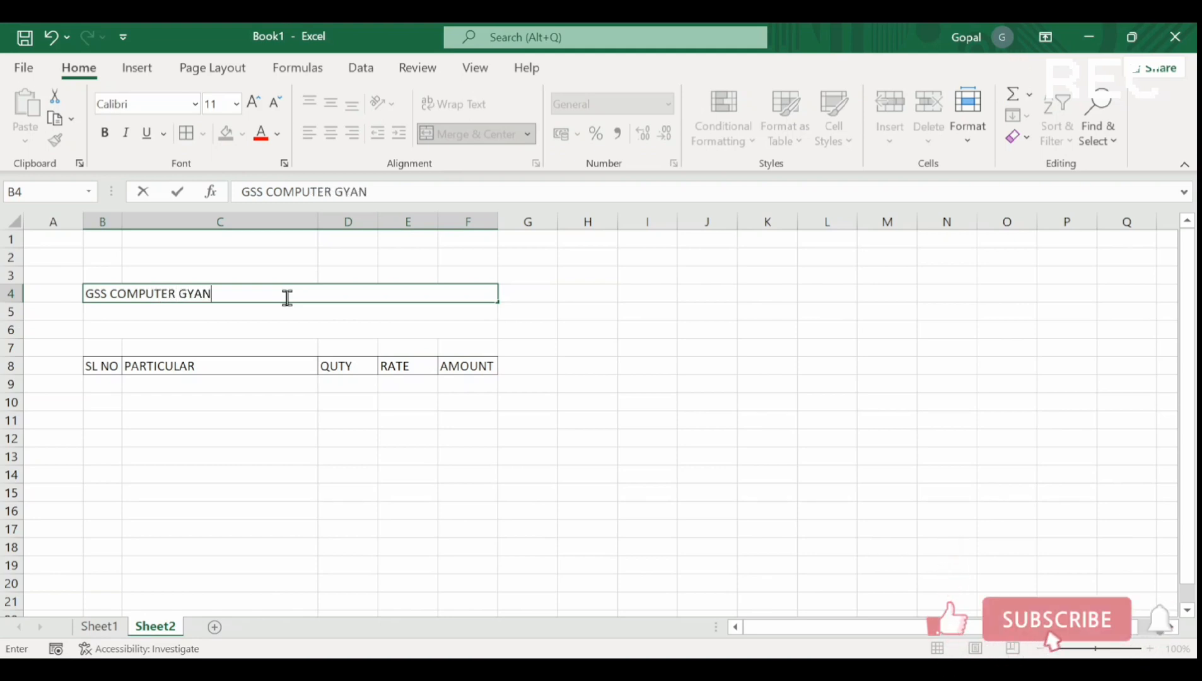
pyautogui.write(' SHOP')
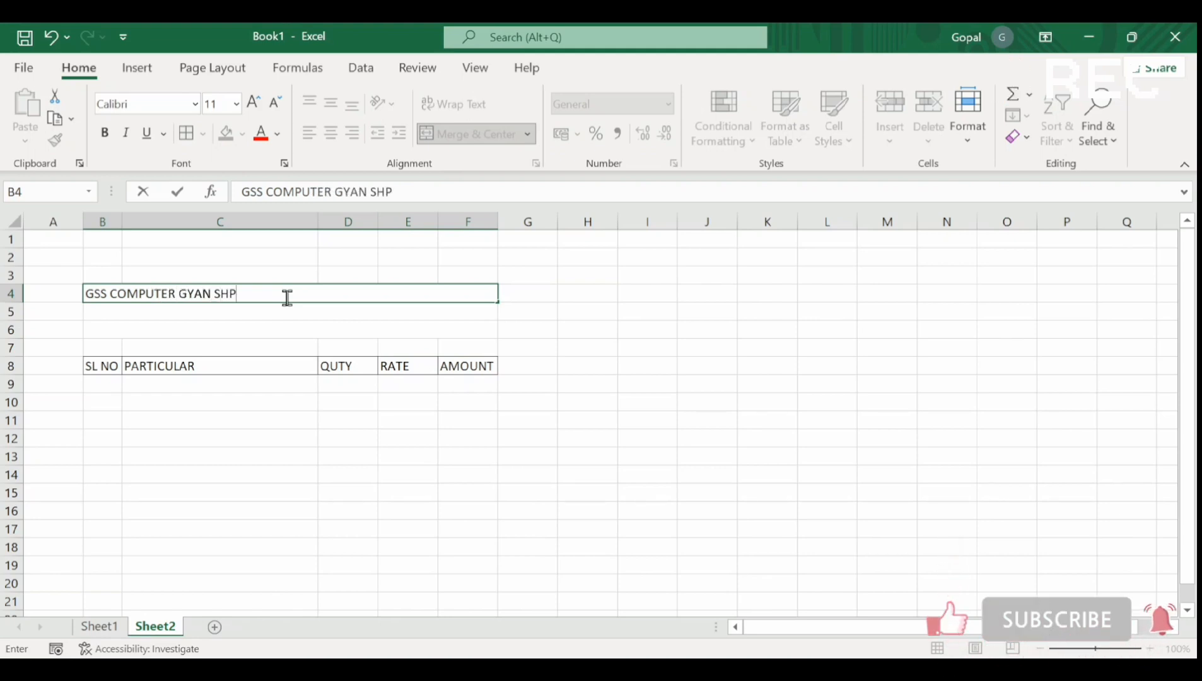
pyautogui.press('BackSpace')
pyautogui.write('OP')
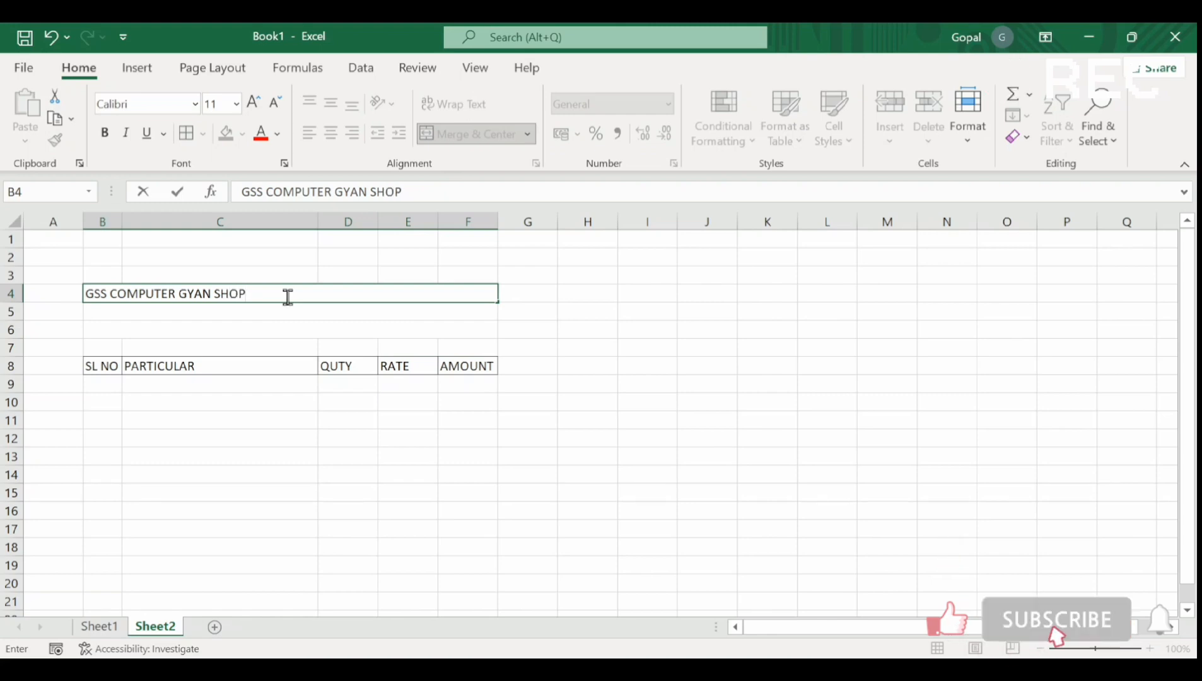
pyautogui.press('Return')
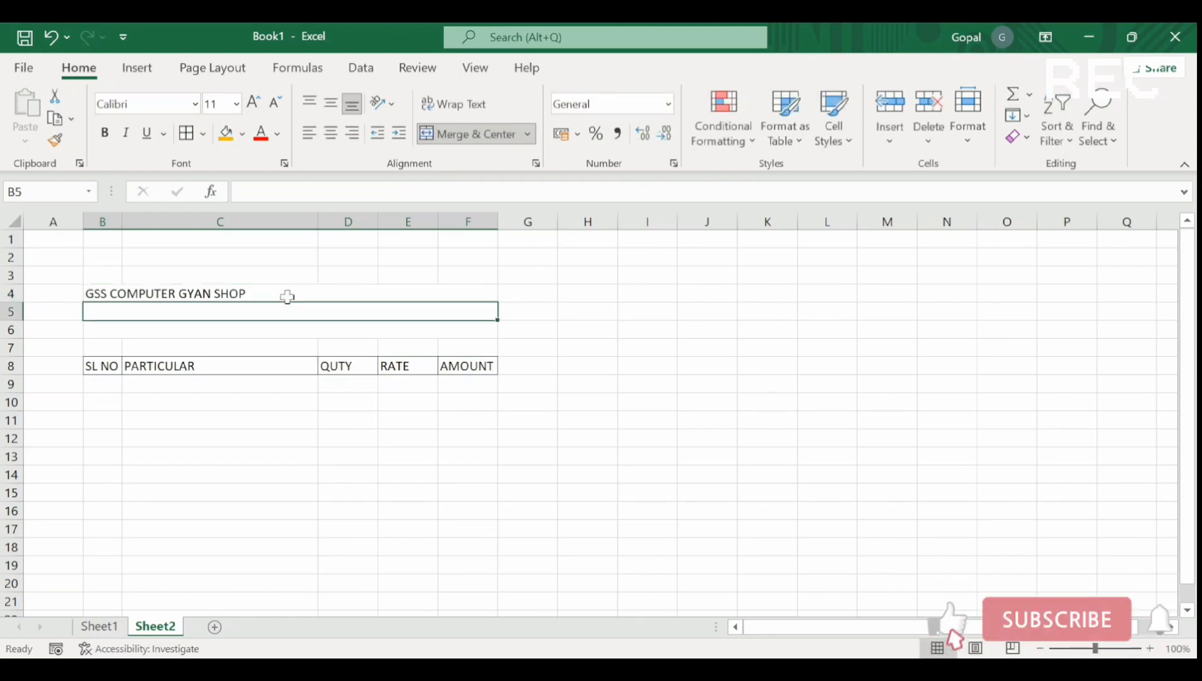
# Step: Enter the shop's address in the merged cell of row 5, below the shop name
pyautogui.write('CHITAI')
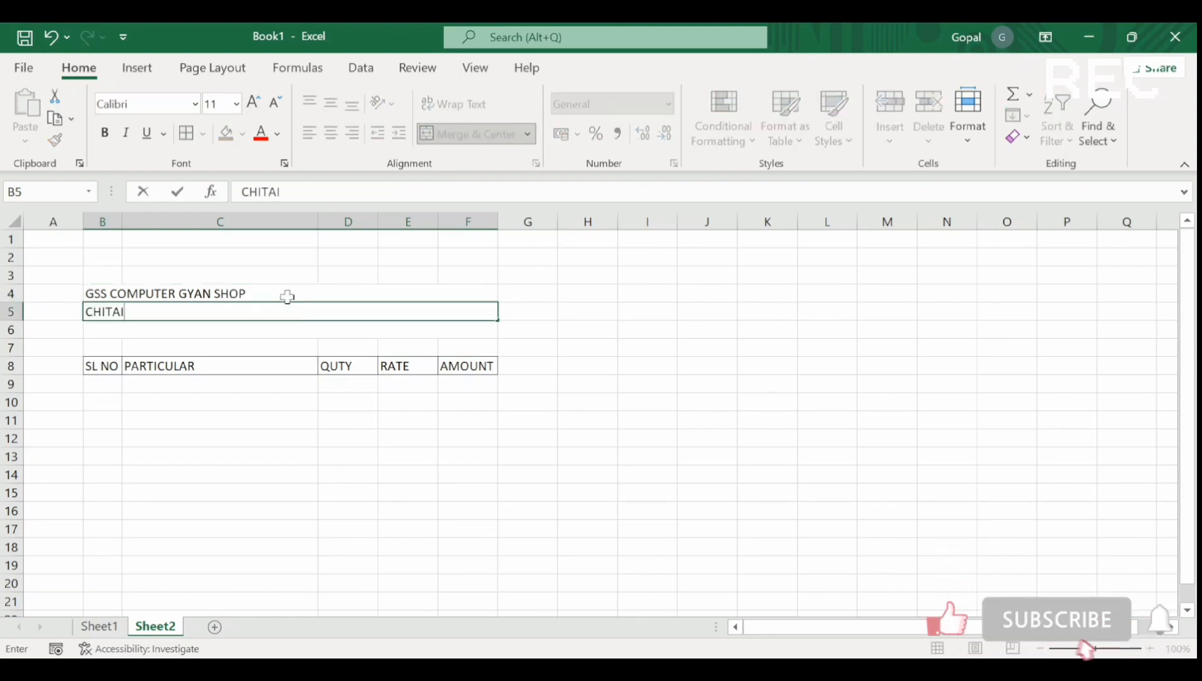
pyautogui.write('PUT')
pyautogui.press('BackSpace')
pyautogui.write('R')
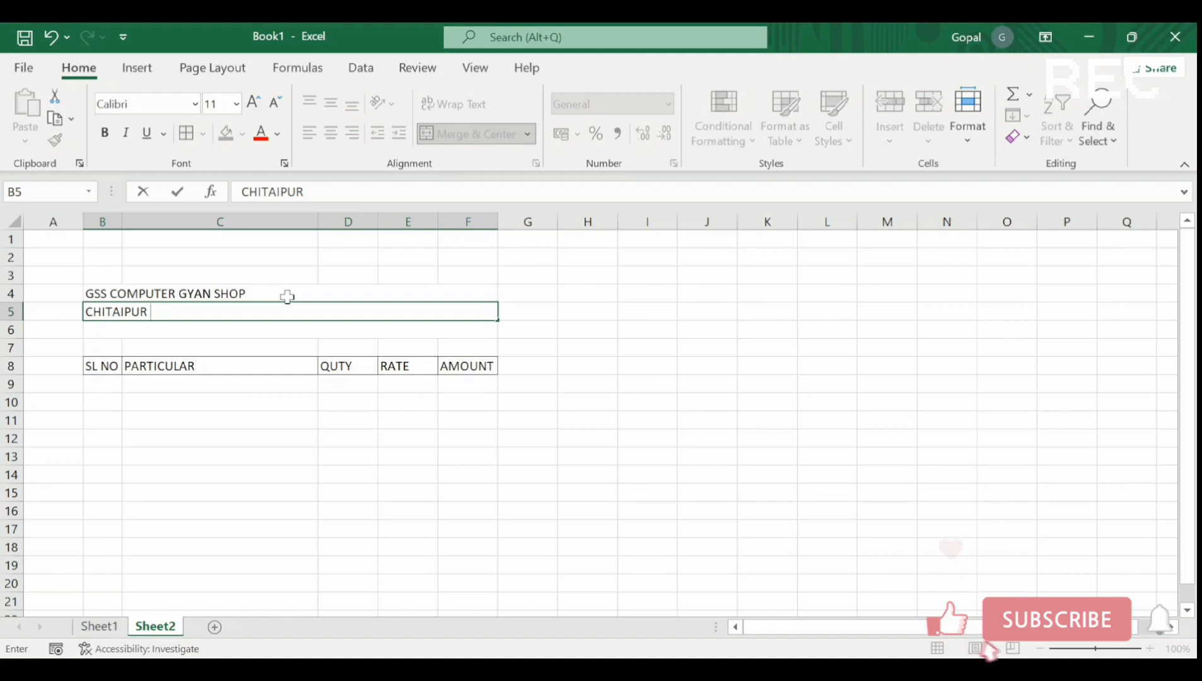
pyautogui.write('CH')
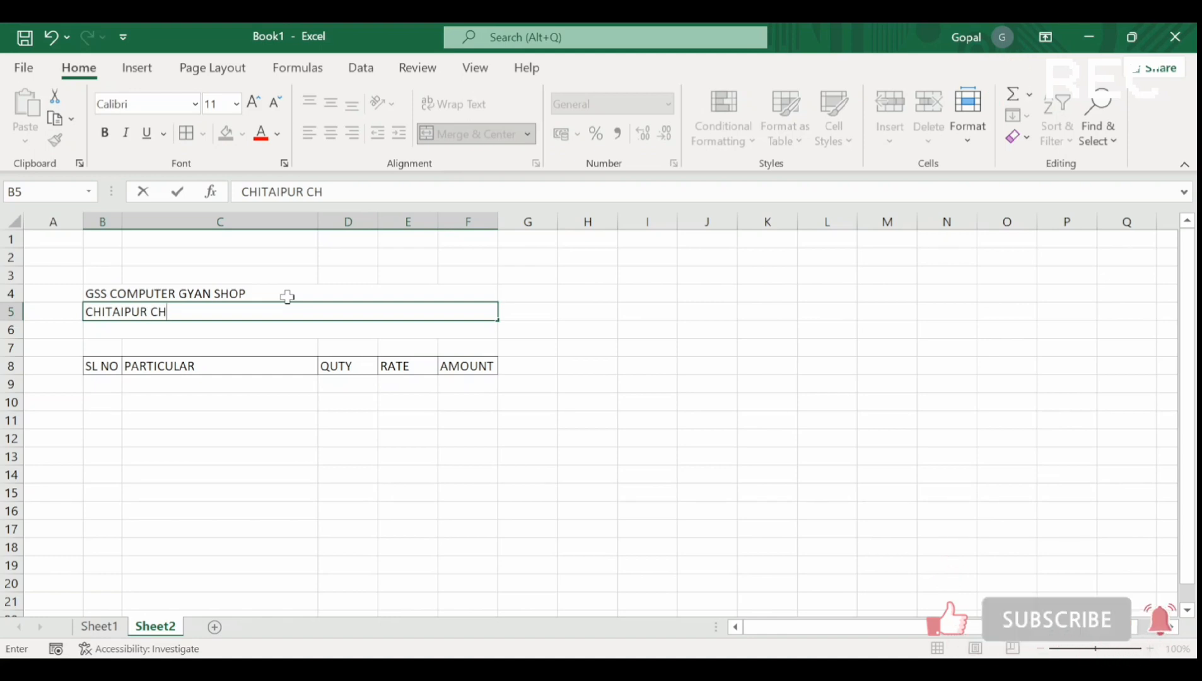
pyautogui.write('UNAR')
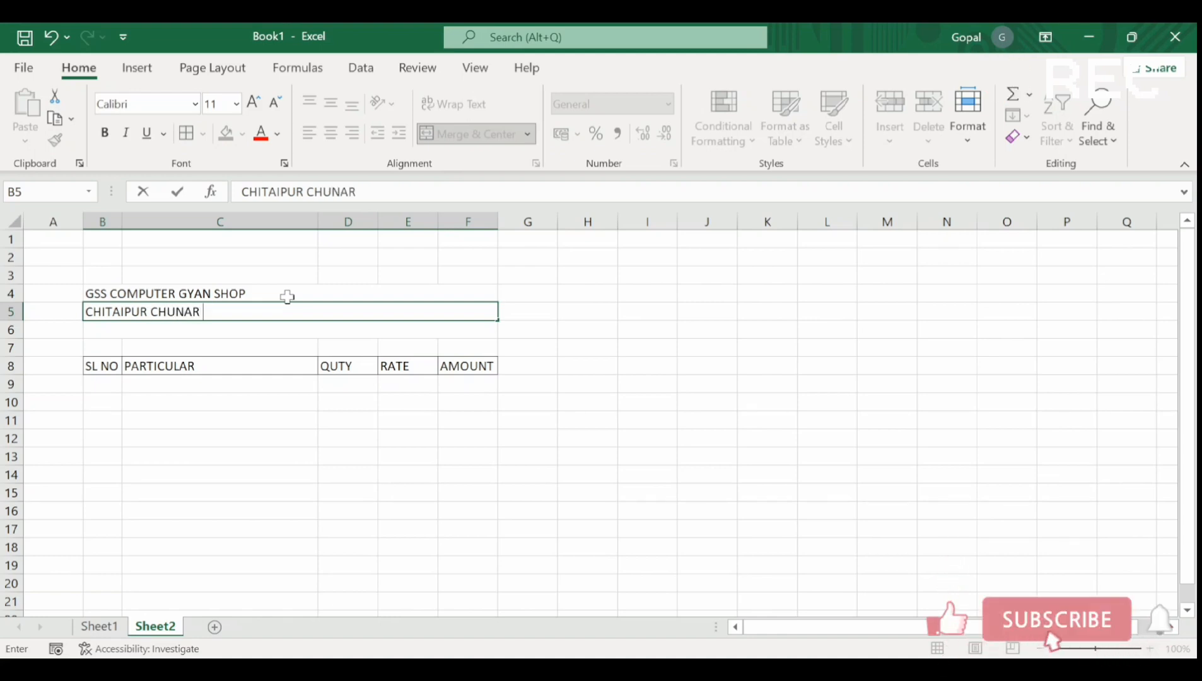
pyautogui.write(' ROAD ')
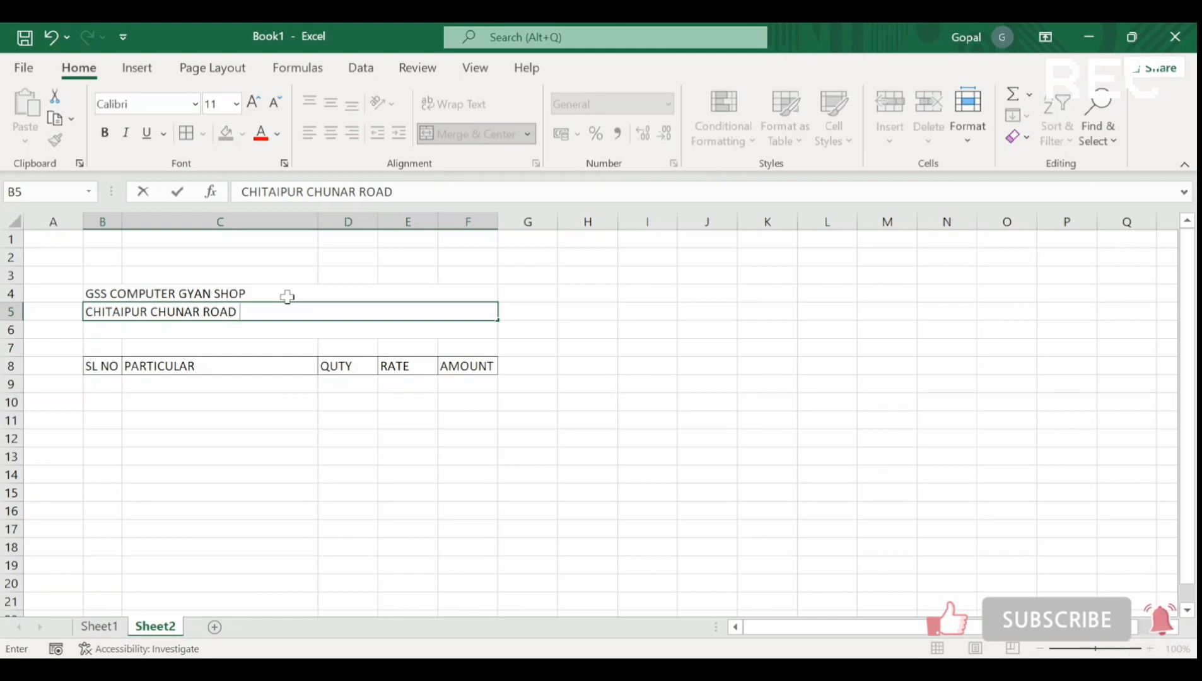
pyautogui.write('VARANS')
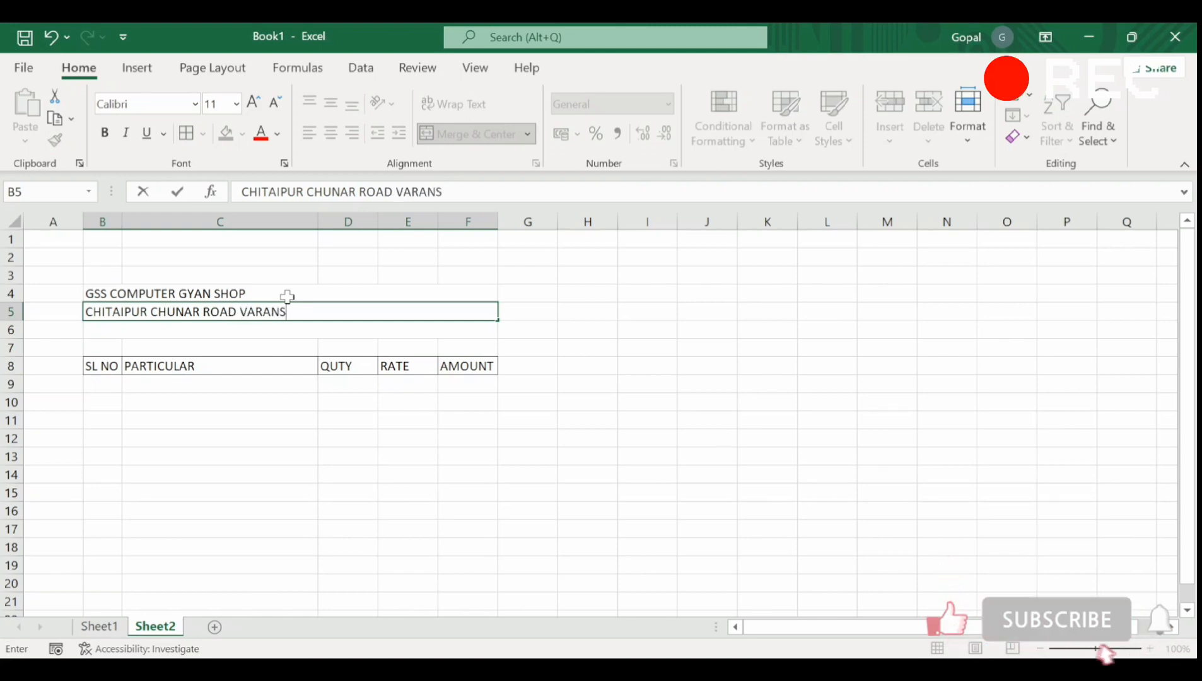
pyautogui.press('BackSpace')
pyautogui.write('ASI')
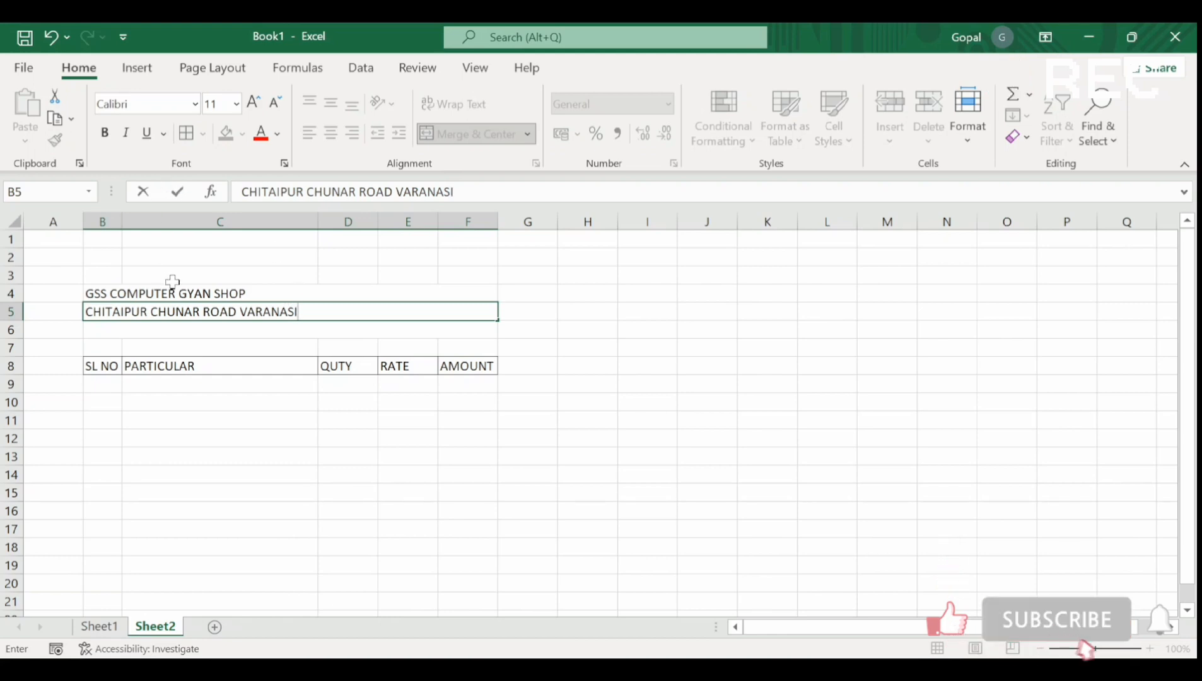
pyautogui.press('Return')
# Step: Enter the title INVOICE BILL in the merged cell of row 6
pyautogui.write('IN')
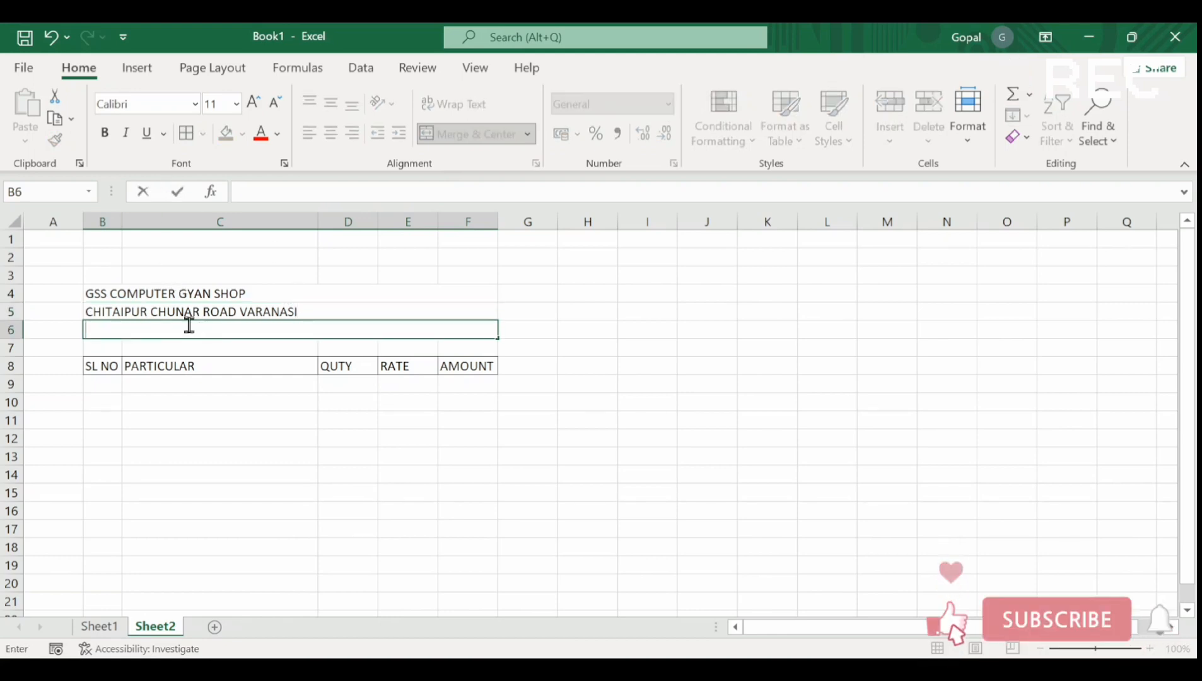
pyautogui.write('VO')
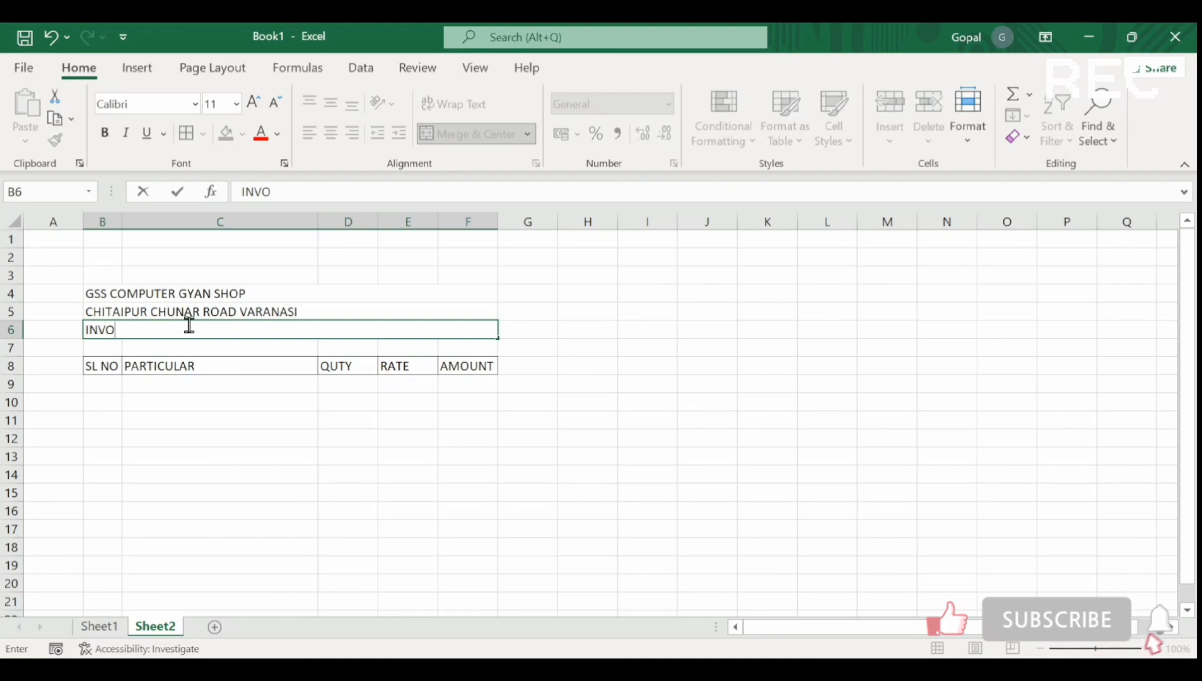
pyautogui.write('ICE BILL')
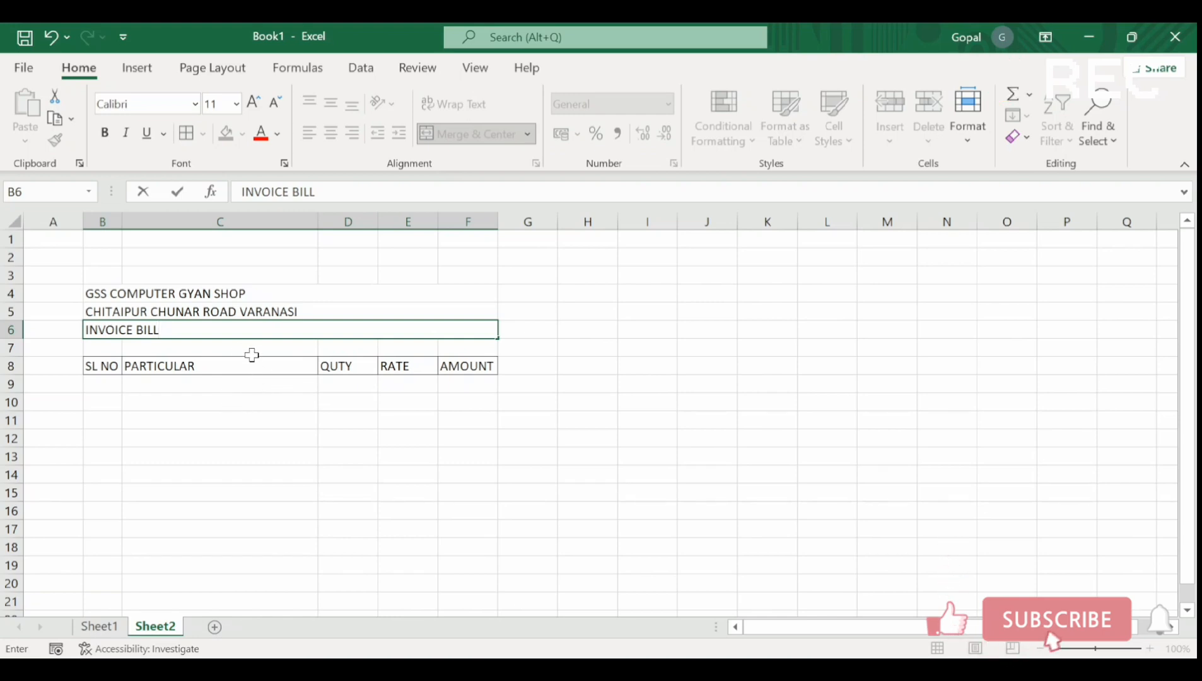
# Step: Format the shop name in row 4 with the Algerian font, center it horizontally and enlarge its font by three size steps
pyautogui.click(198, 290)
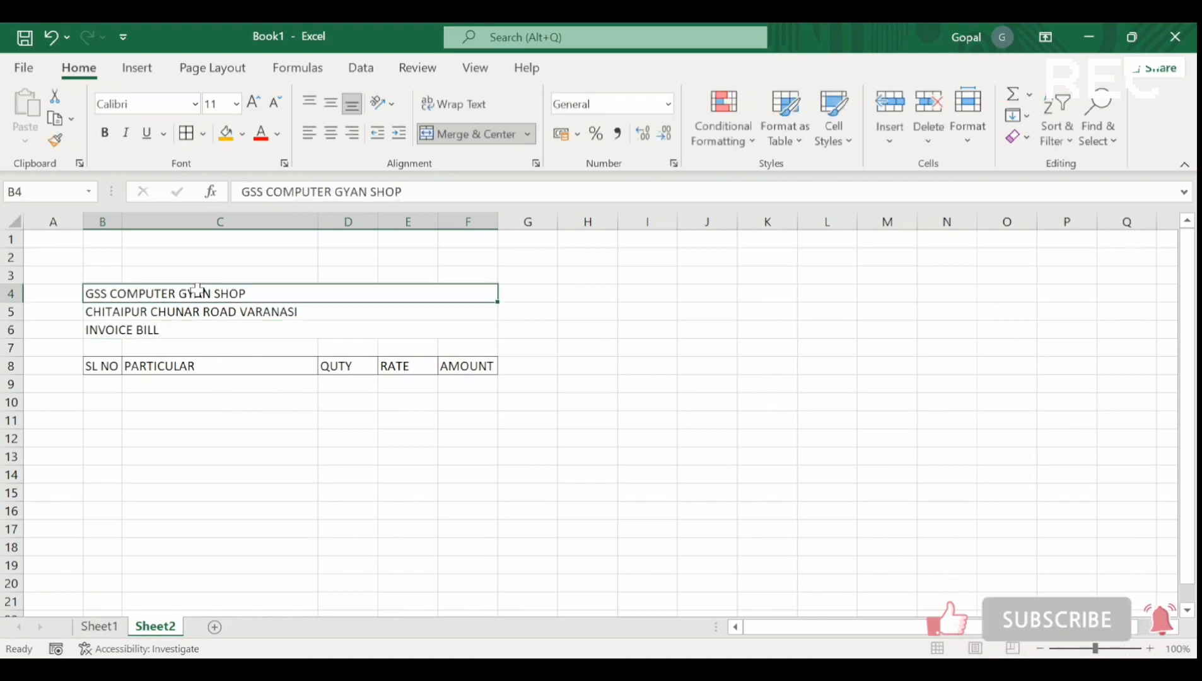
pyautogui.click(195, 105)
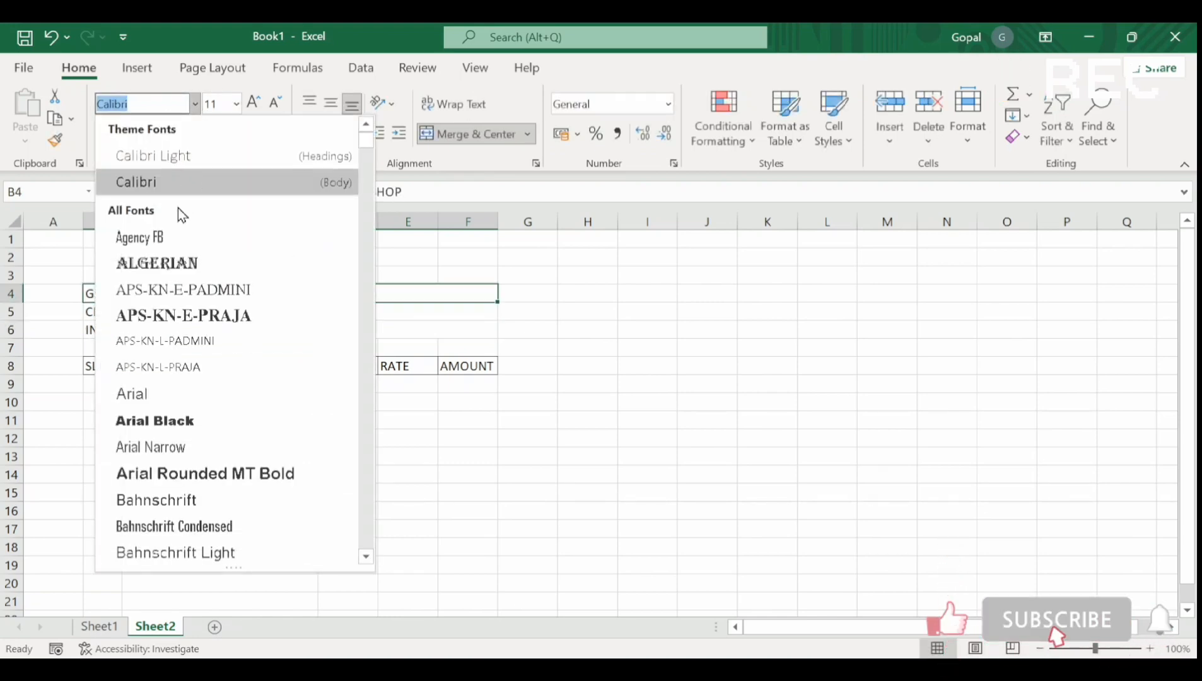
pyautogui.click(180, 261)
pyautogui.click(330, 133)
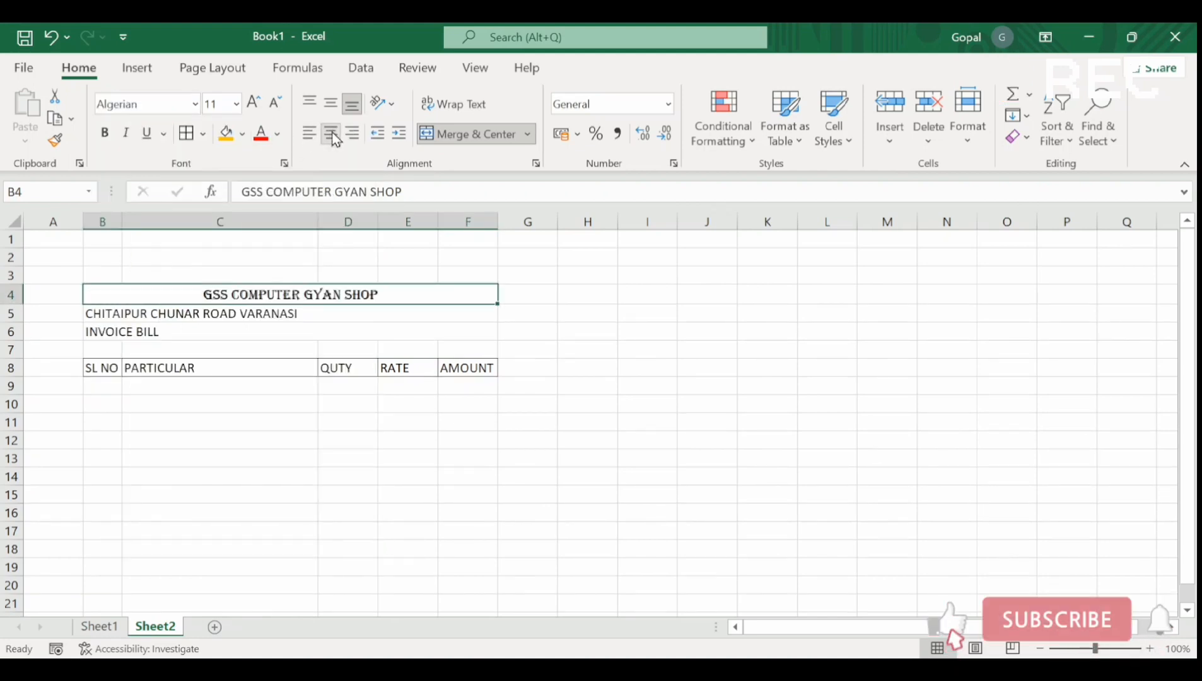
pyautogui.click(253, 102)
pyautogui.click(253, 102)
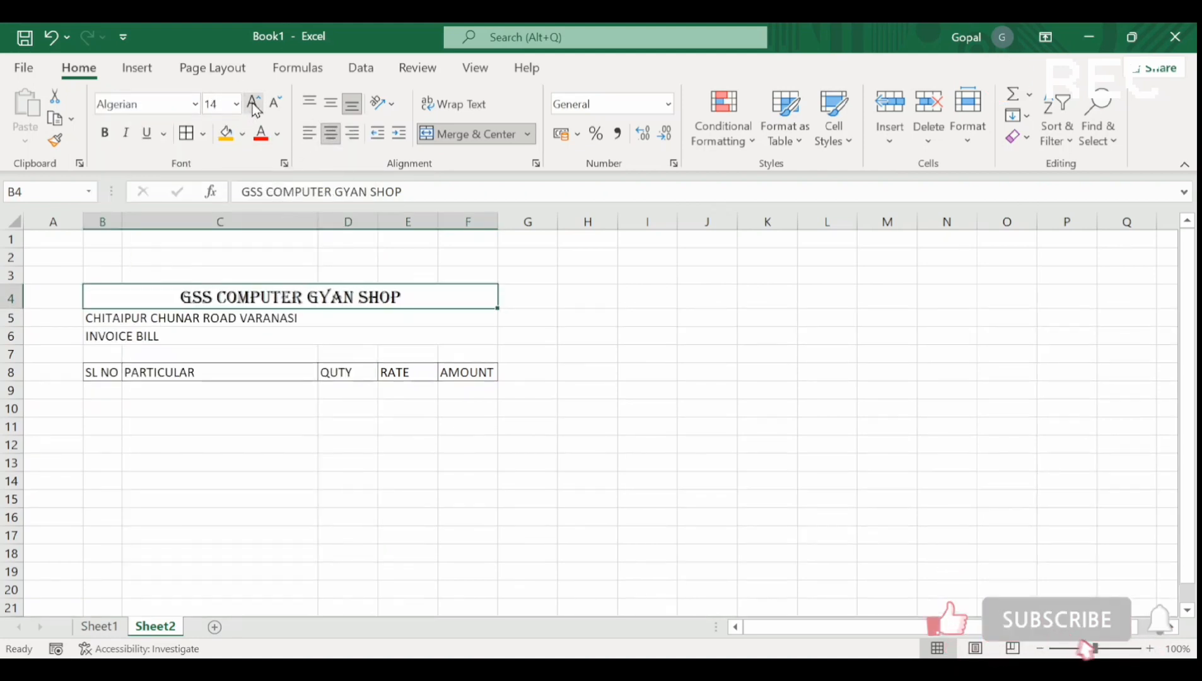
pyautogui.click(253, 102)
# Step: Center the address in row 5 horizontally and vertically, reduce its font size to 10 and make it bold
pyautogui.click(250, 324)
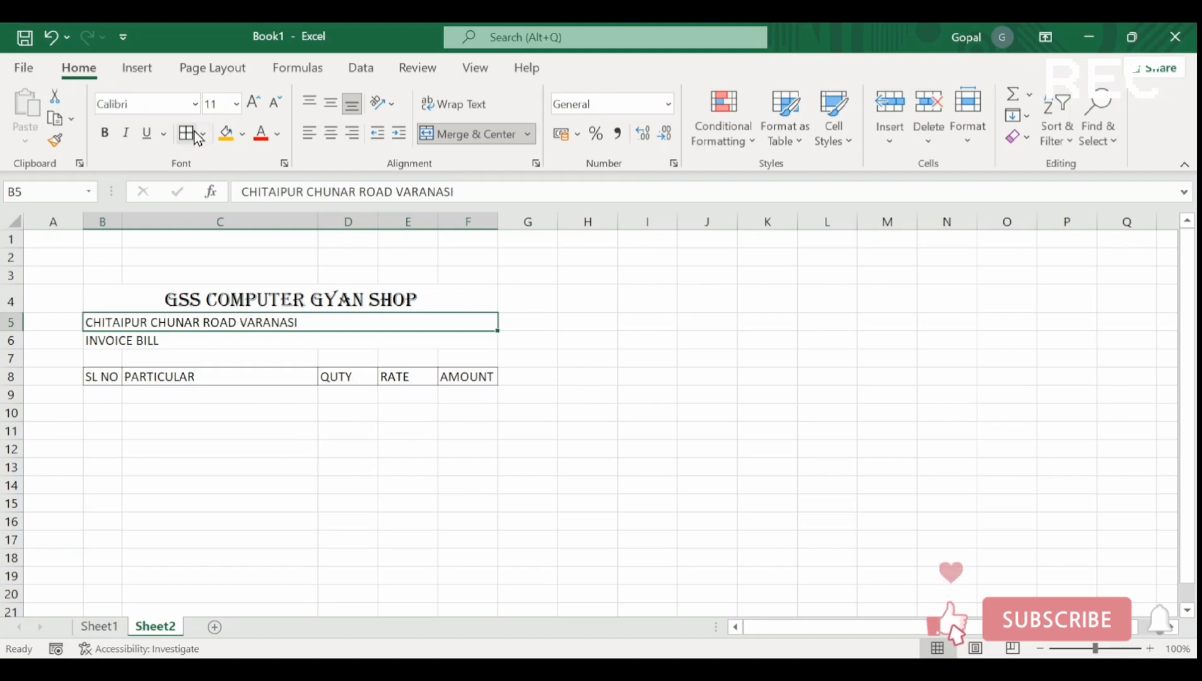
pyautogui.click(332, 134)
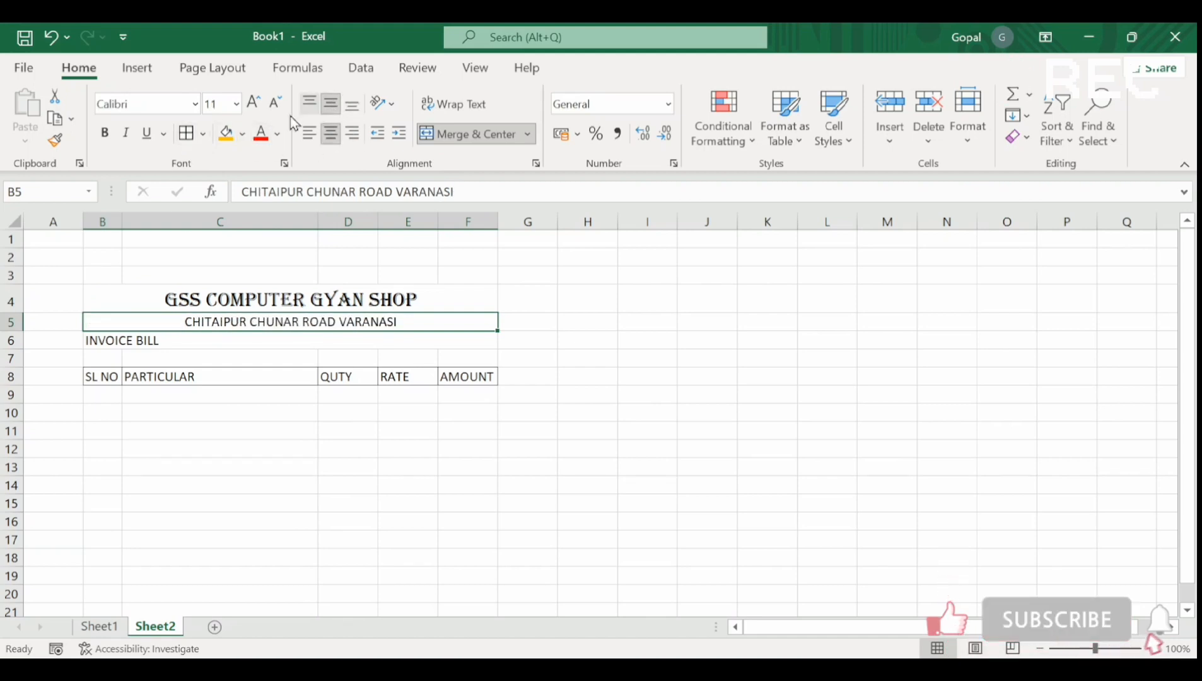
pyautogui.click(271, 106)
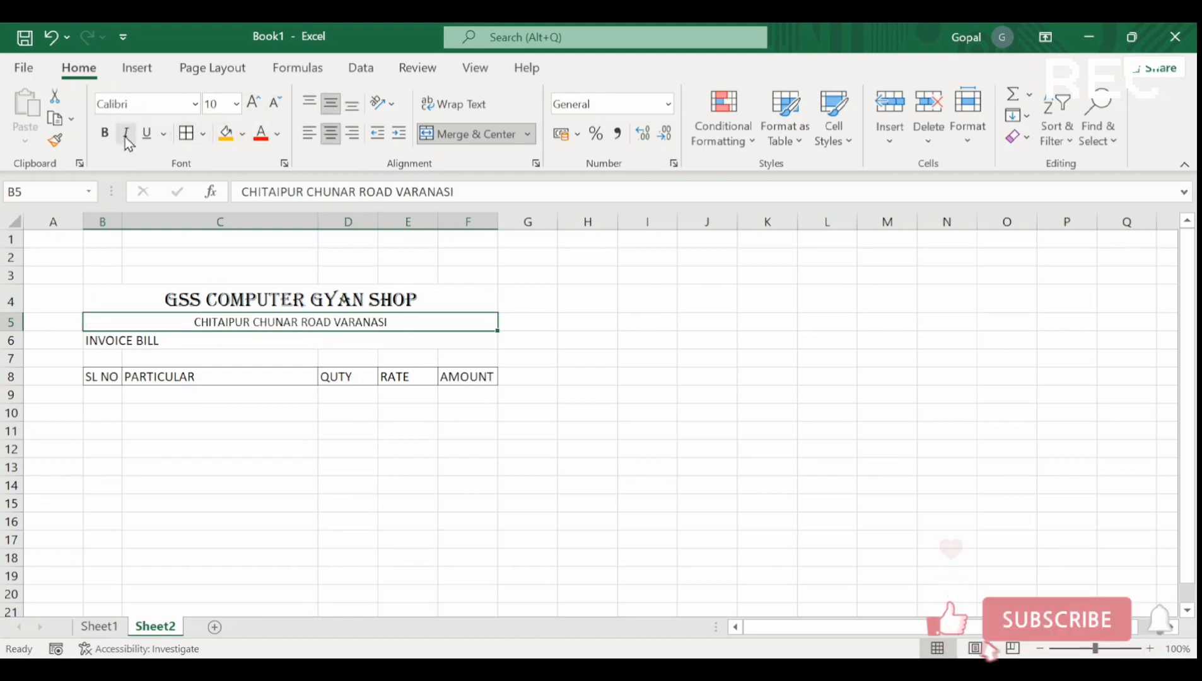
pyautogui.click(104, 134)
# Step: Center the INVOICE BILL title in row 6 horizontally and vertically and make it bold
pyautogui.click(138, 343)
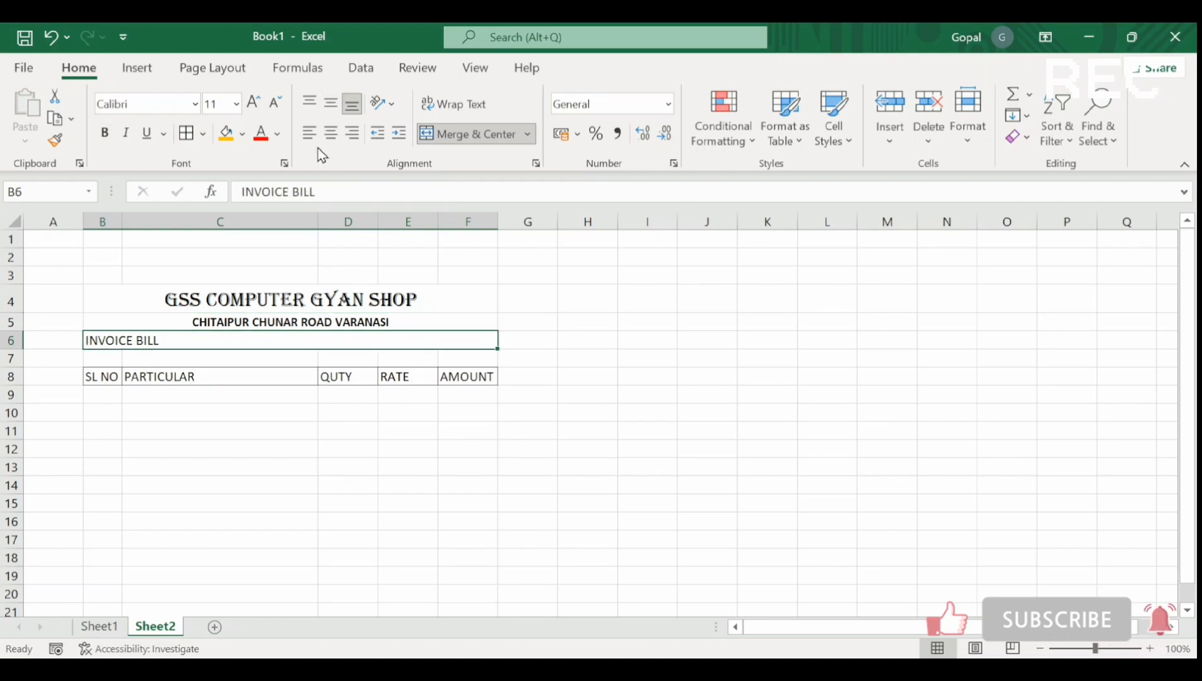
pyautogui.click(331, 133)
pyautogui.click(331, 104)
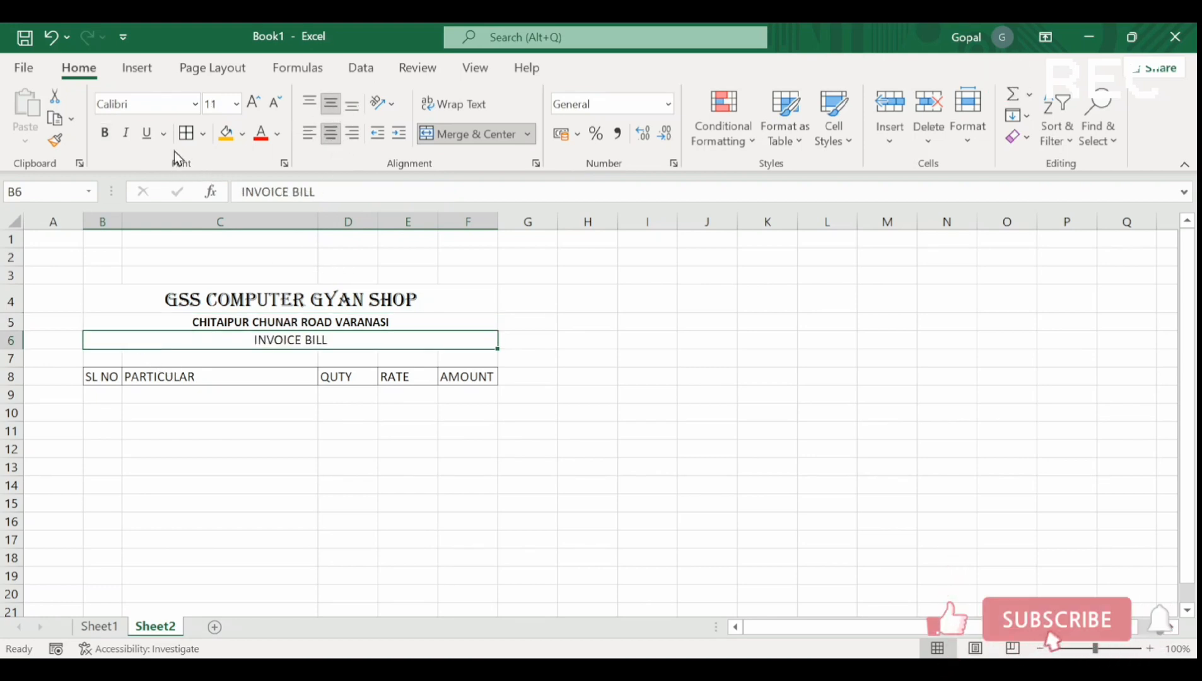
pyautogui.click(104, 135)
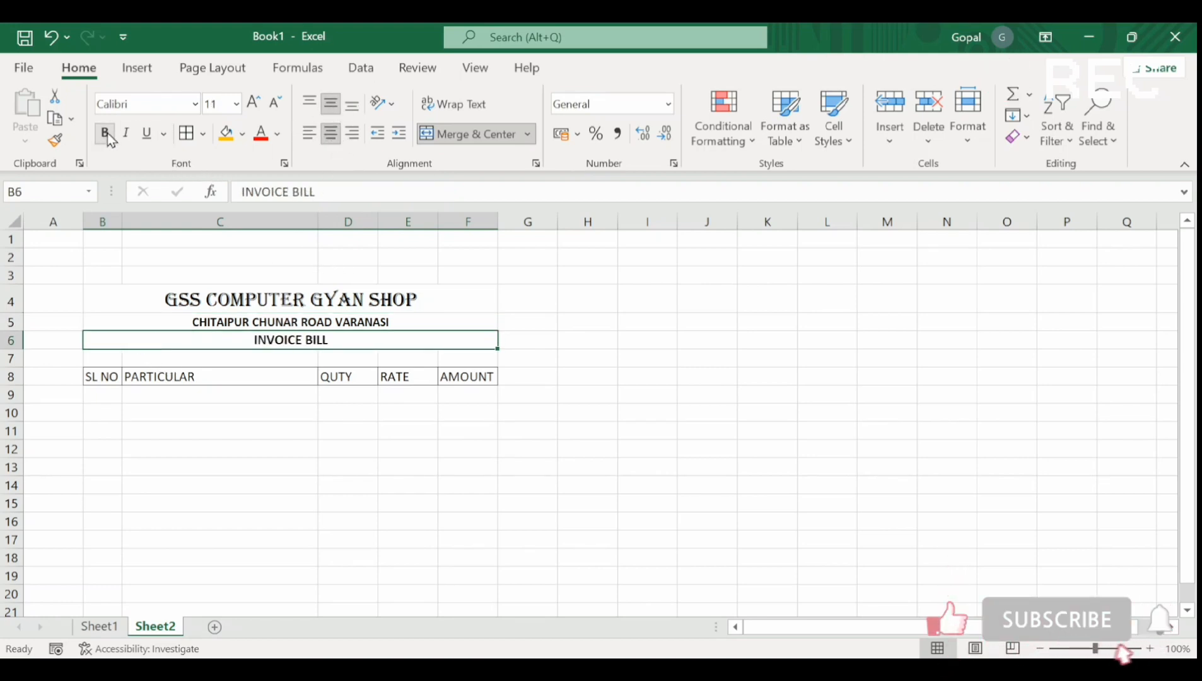
# Step: Apply outside borders around the heading block B3:F7
pyautogui.click(269, 373)
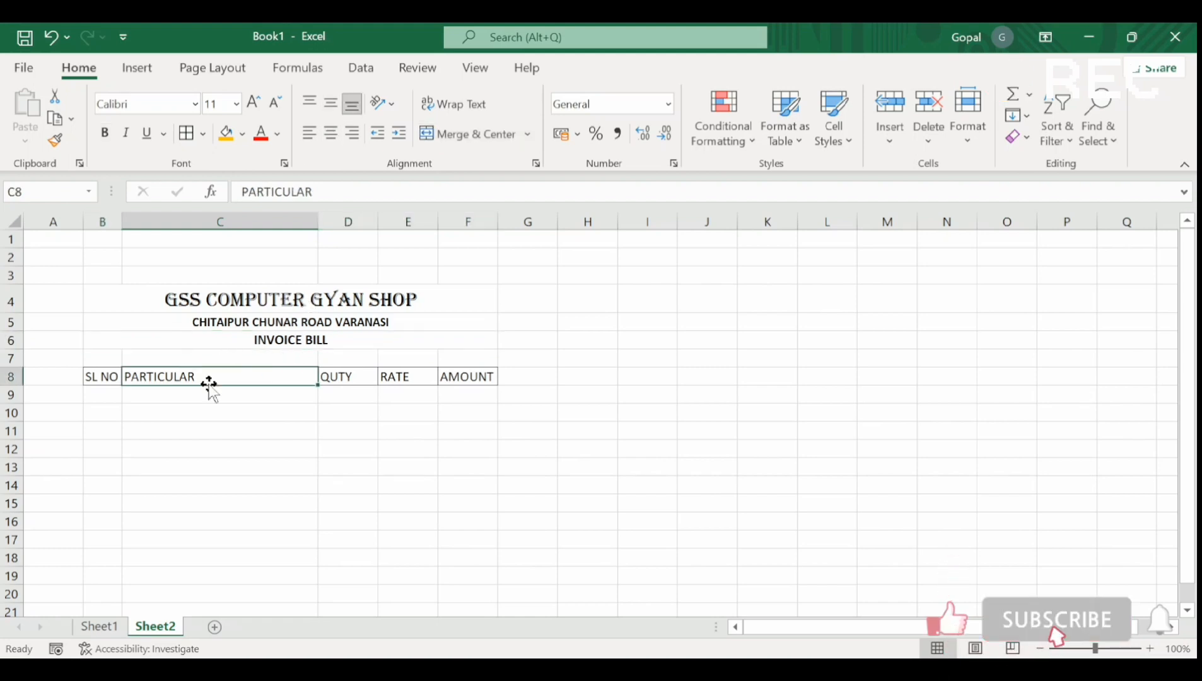
pyautogui.click(116, 396)
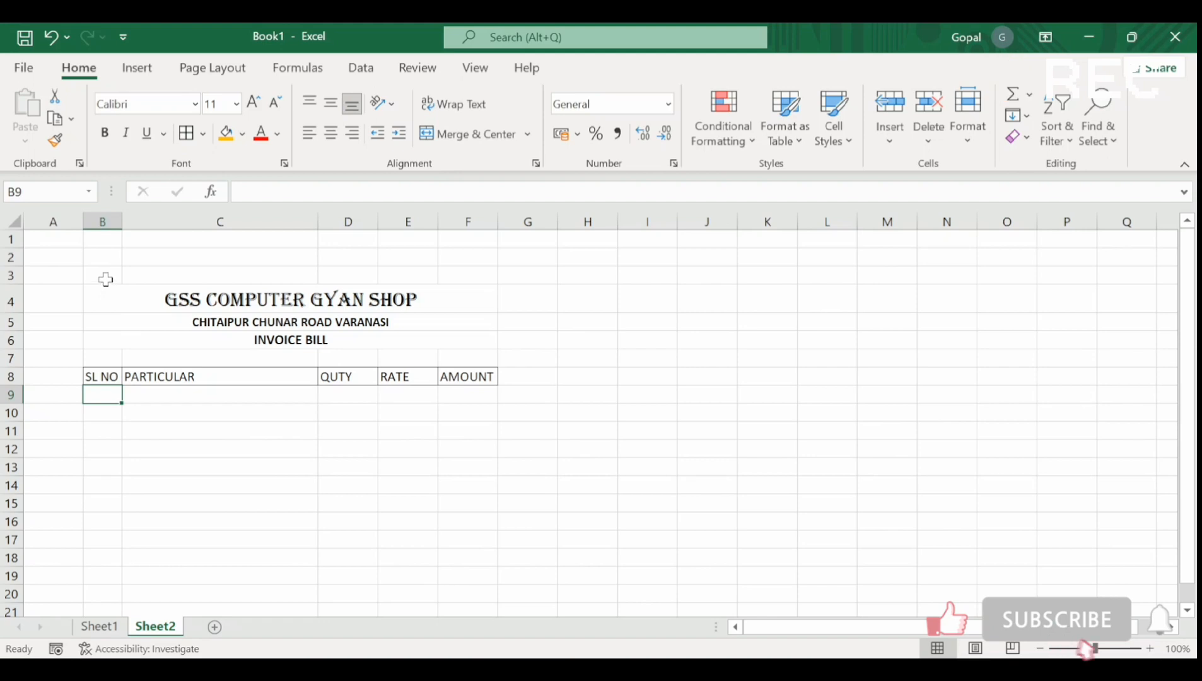
pyautogui.moveTo(106, 279)
pyautogui.mouseDown()
pyautogui.moveTo(188, 297)
pyautogui.moveTo(341, 372)
pyautogui.moveTo(341, 353)
pyautogui.mouseUp()
pyautogui.click(202, 135)
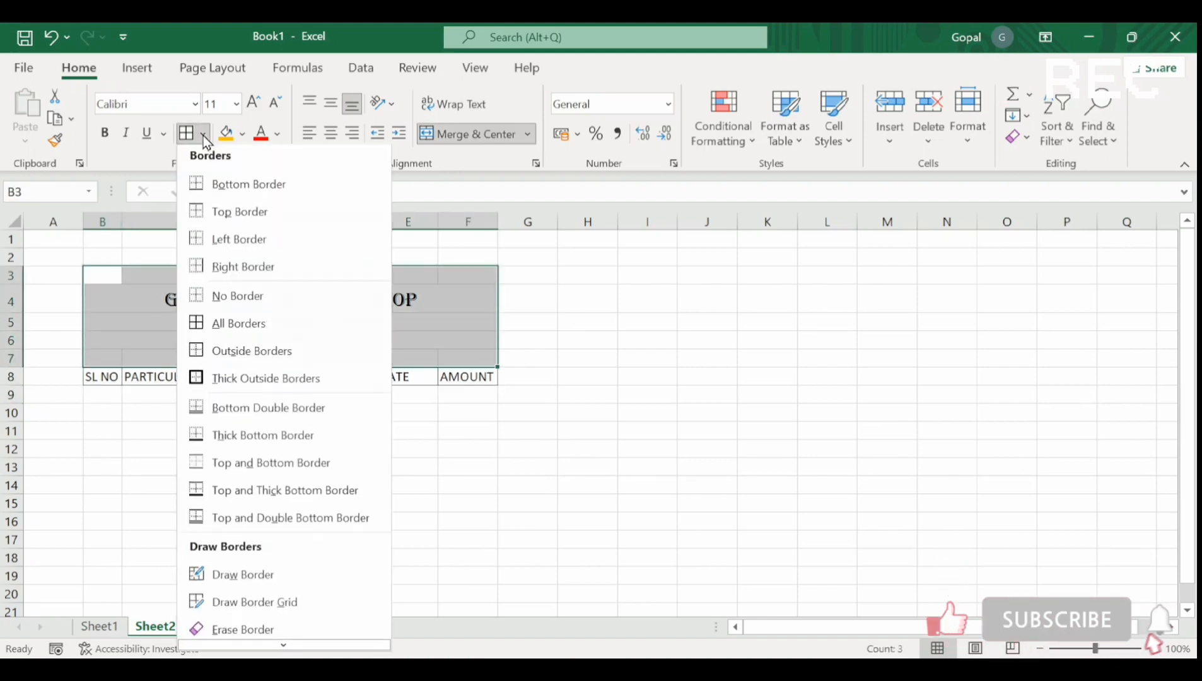
pyautogui.click(229, 354)
pyautogui.click(315, 412)
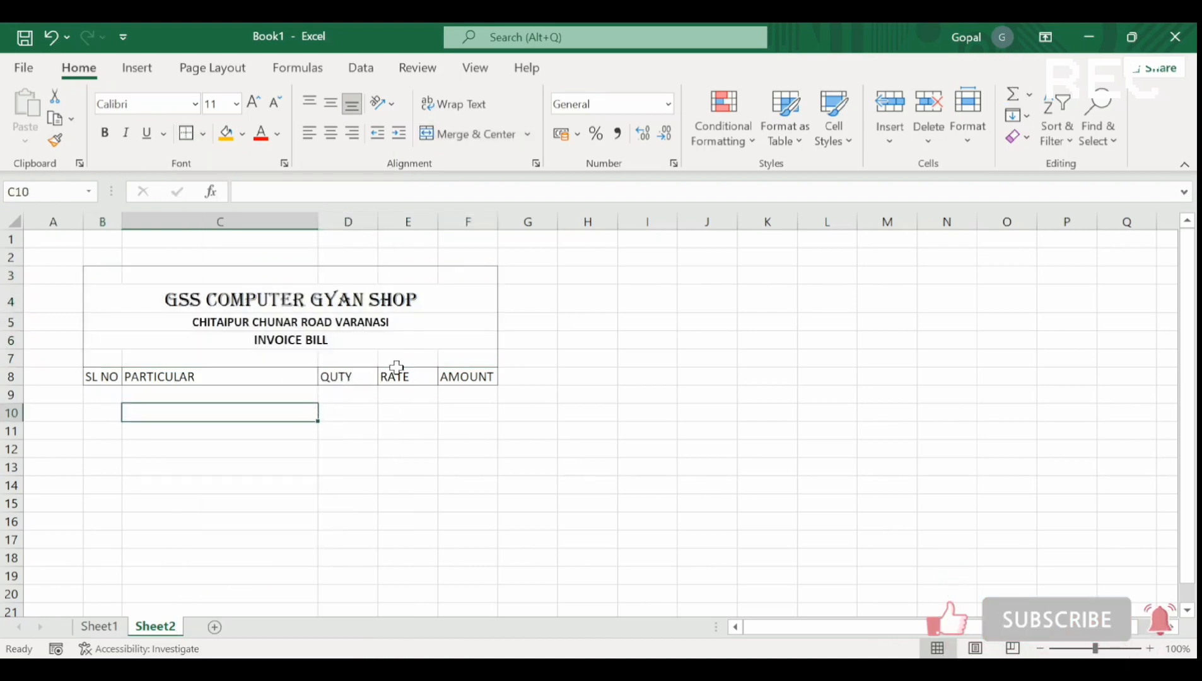
# Step: Enter the label DATE - in cell D7, above the QUTY heading
pyautogui.click(353, 359)
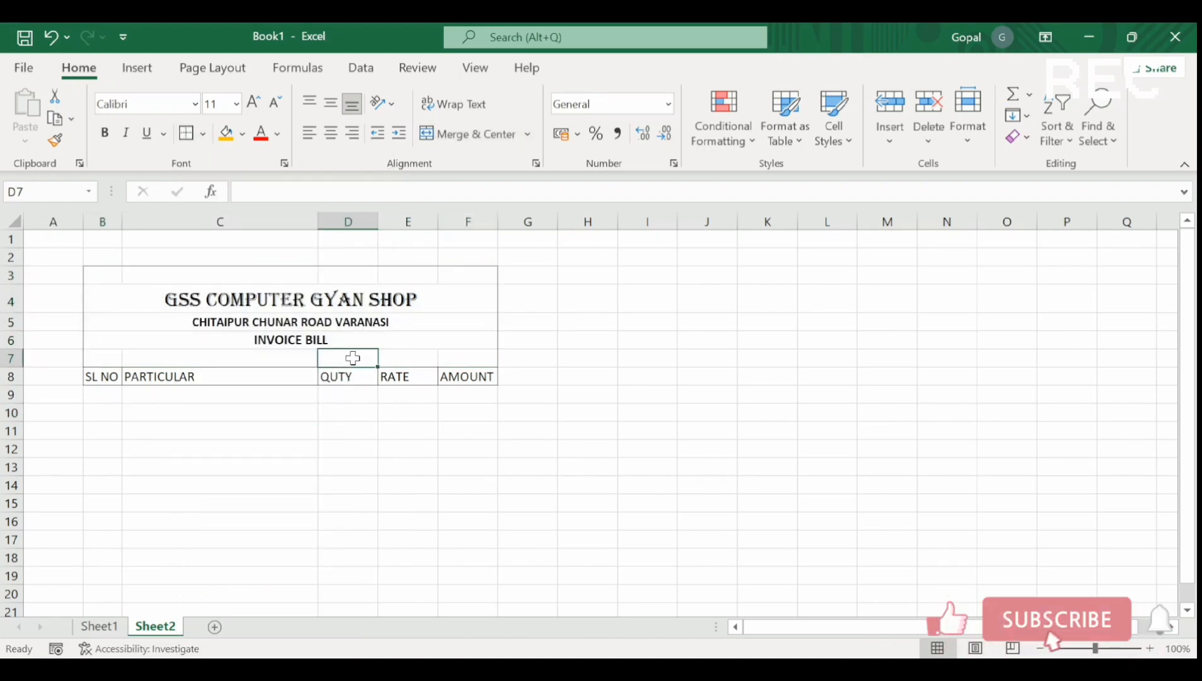
pyautogui.write('DATE -')
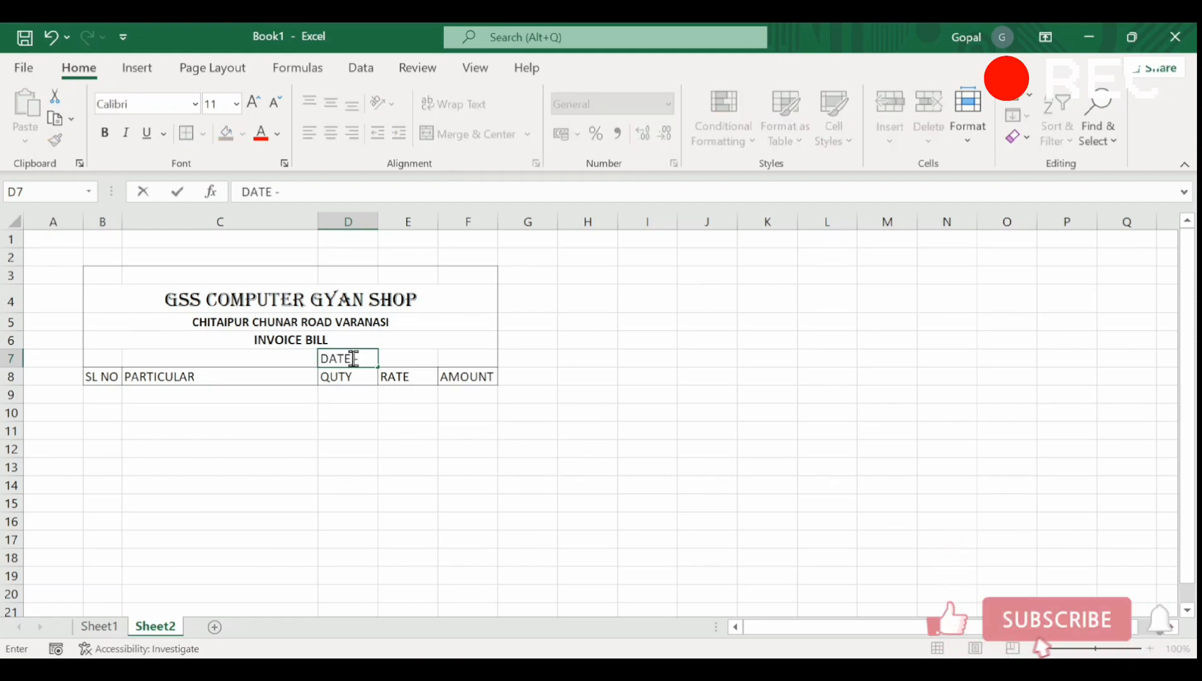
pyautogui.press('Tab')
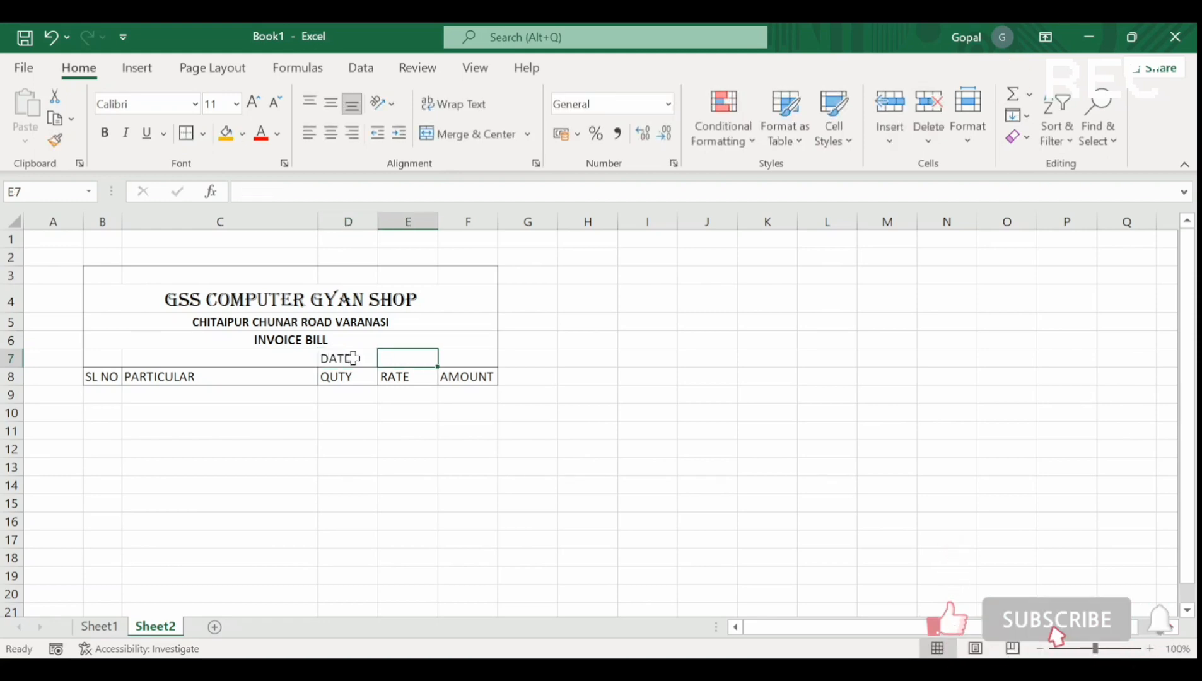
# Step: Merge and center cells E7:F7 beside the date label
pyautogui.moveTo(400, 356); pyautogui.dragTo(449, 357)
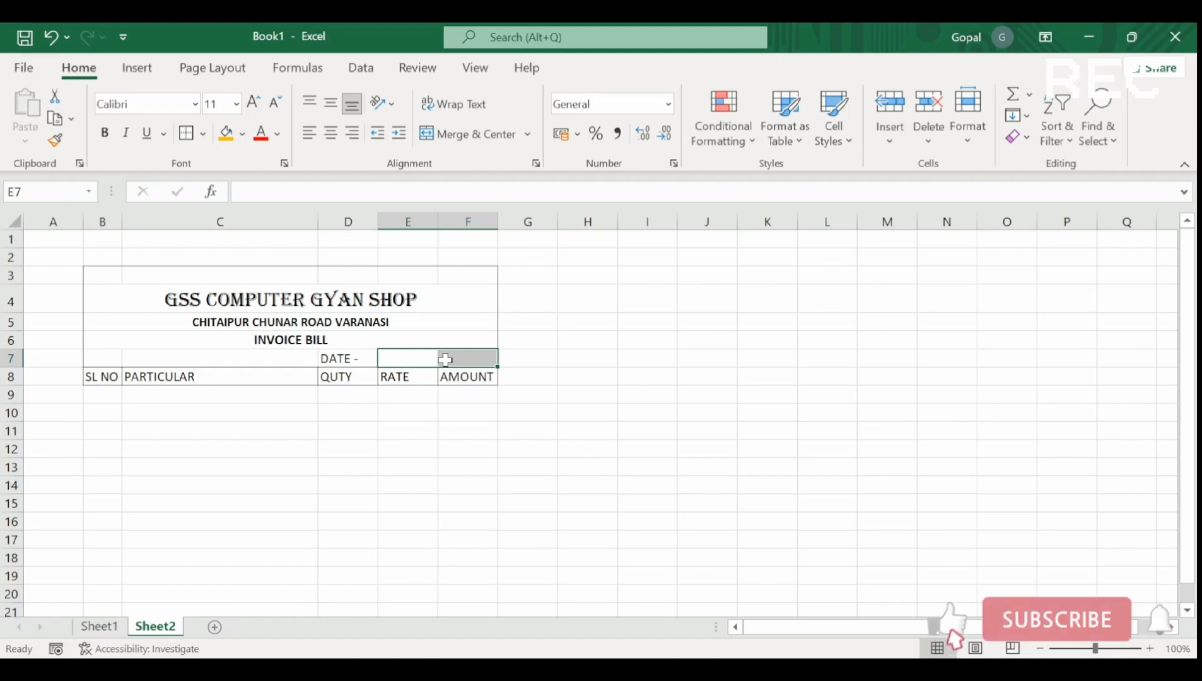
pyautogui.click(486, 137)
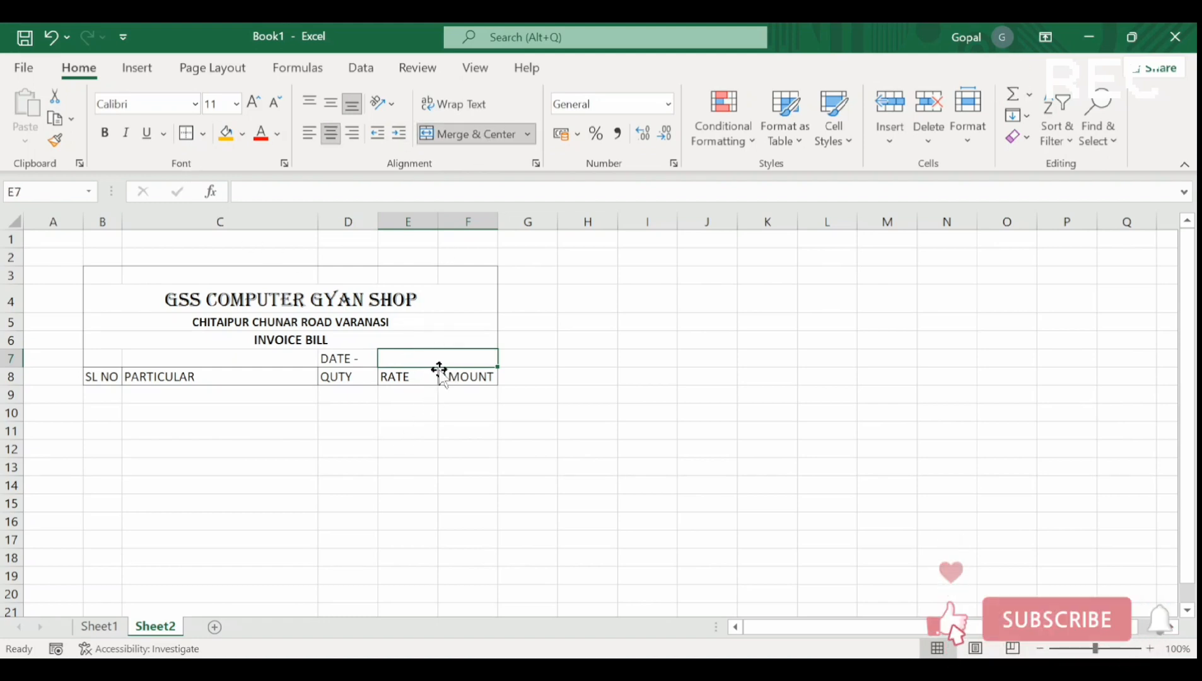
pyautogui.click(205, 444)
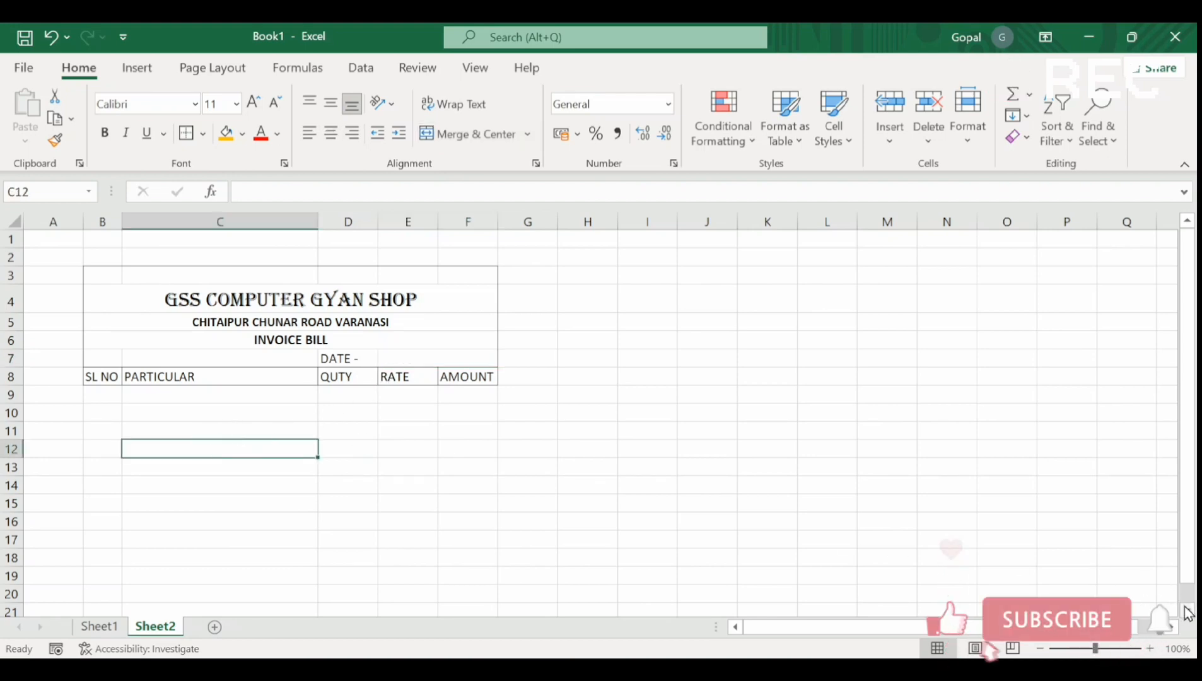
# Step: Apply outside borders to each item column from row 8 to row 24, covering columns B through F one at a time
pyautogui.scroll(-2, 37, 305)
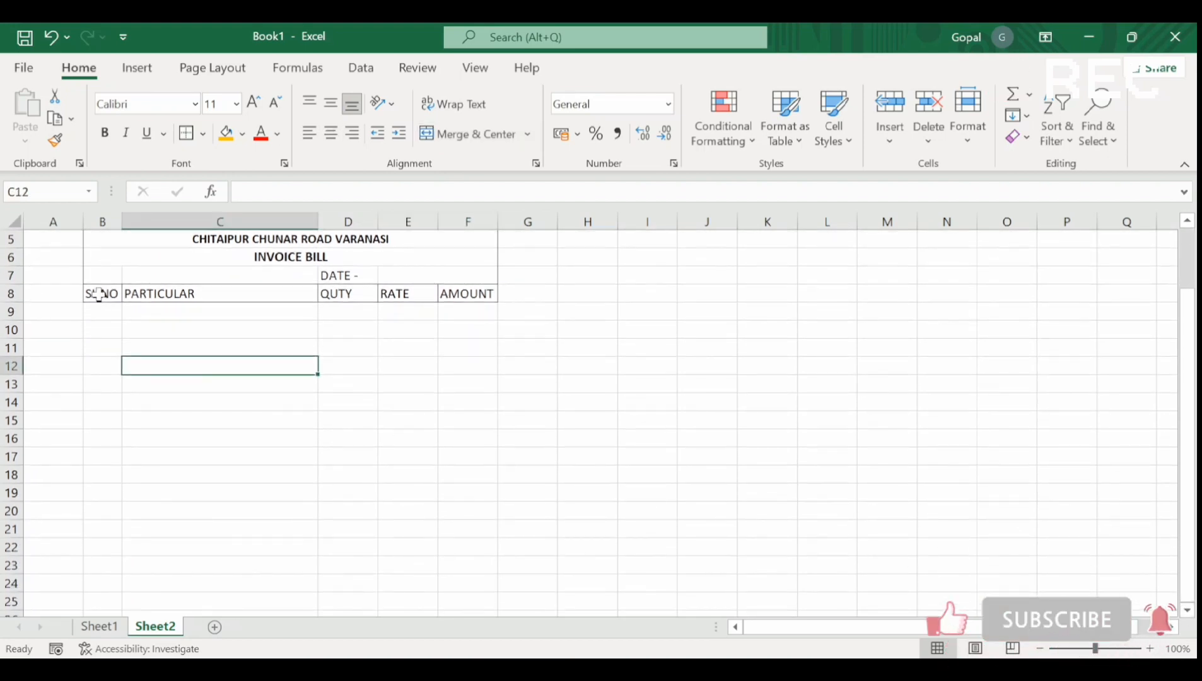
pyautogui.moveTo(101, 293); pyautogui.dragTo(105, 574)
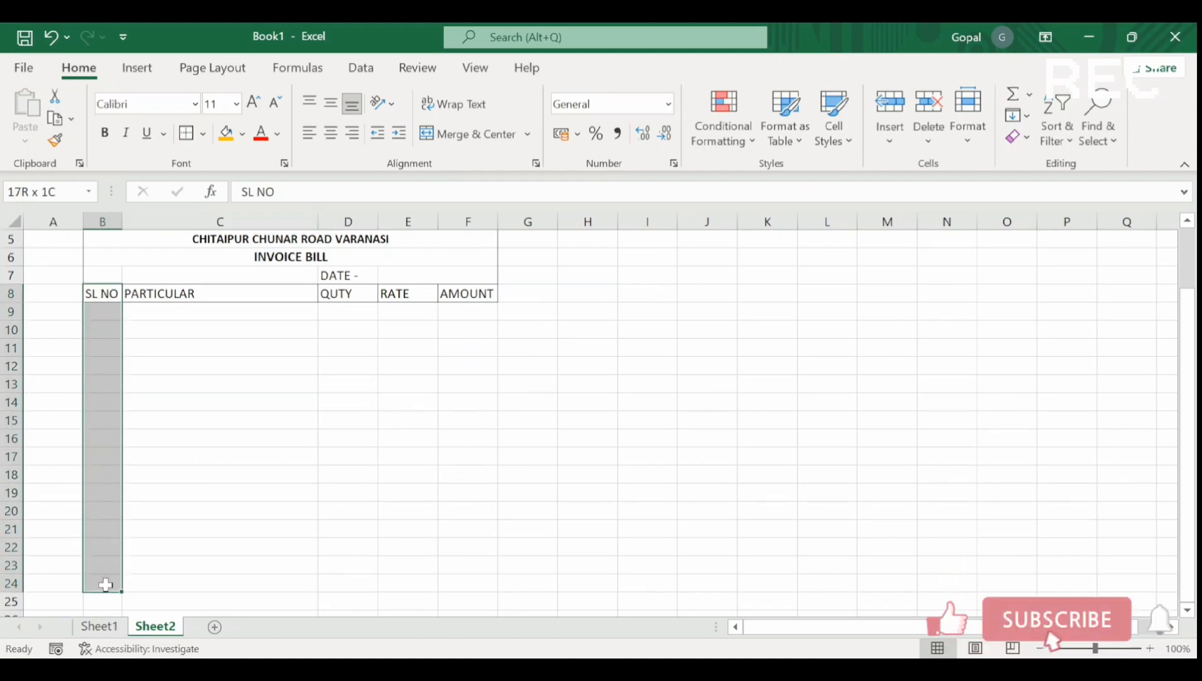
pyautogui.click(106, 584)
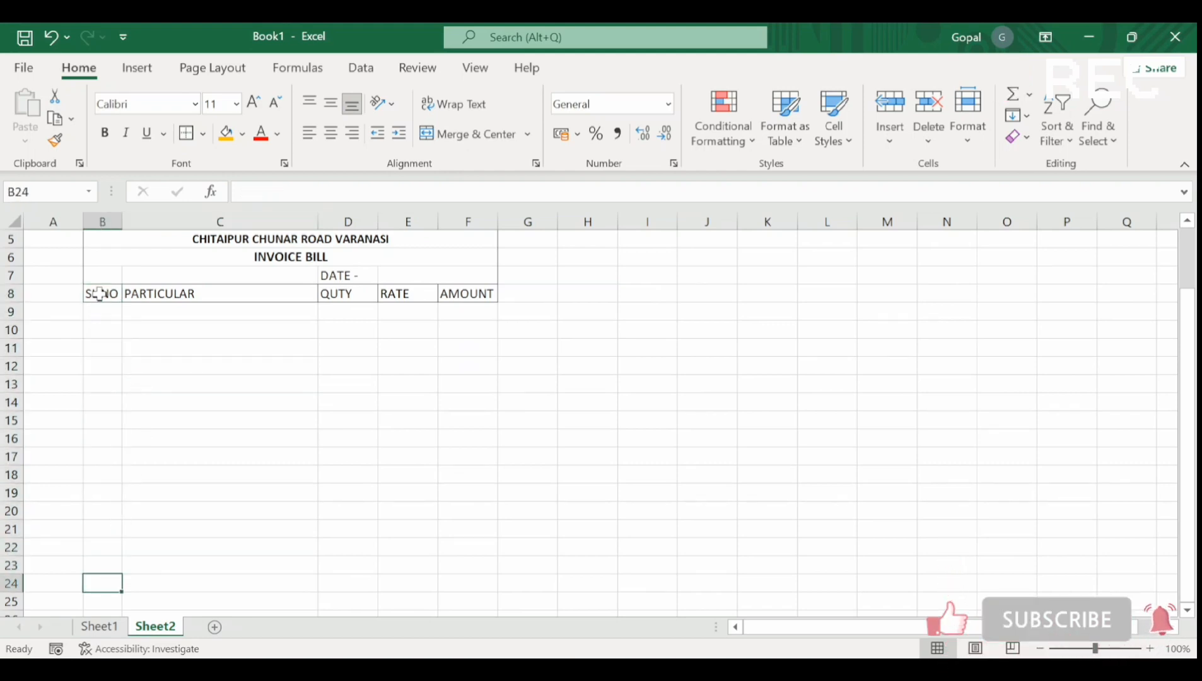
pyautogui.moveTo(99, 293); pyautogui.dragTo(101, 585)
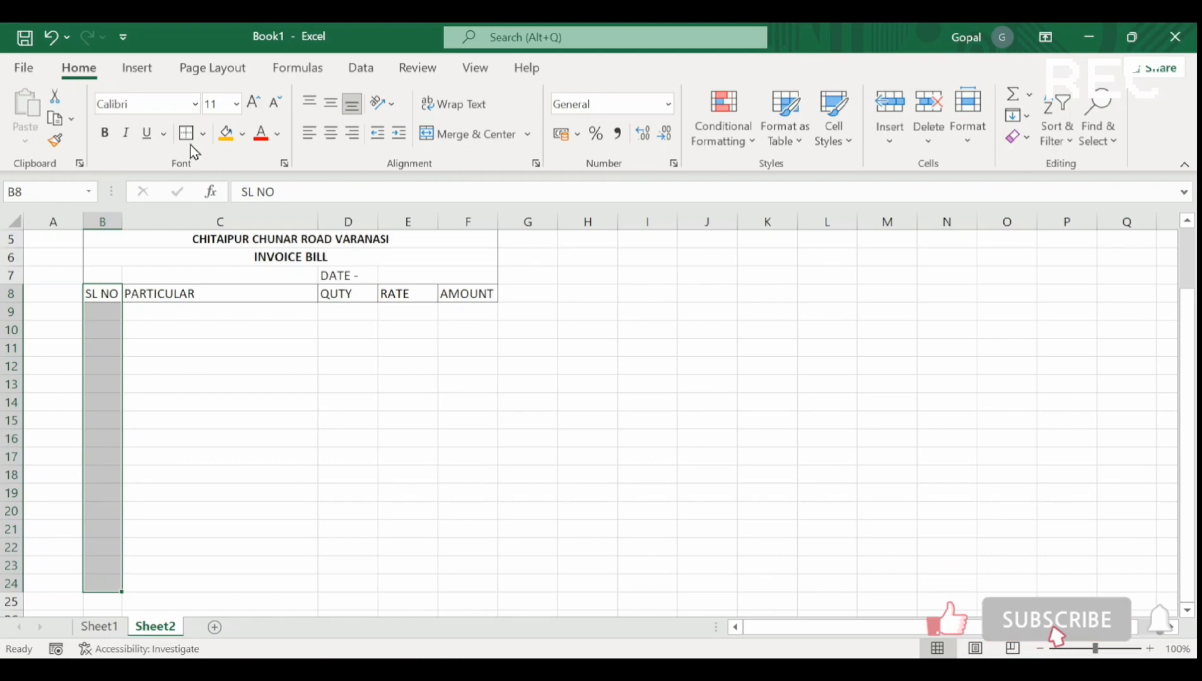
pyautogui.moveTo(168, 292); pyautogui.dragTo(268, 582)
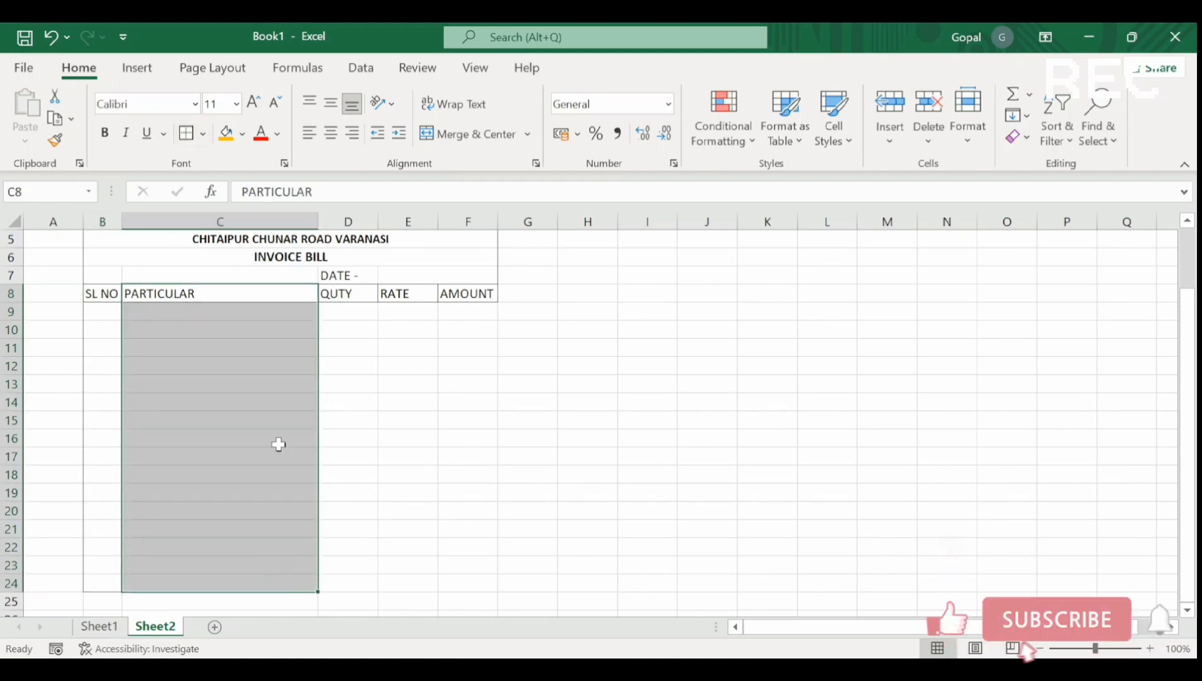
pyautogui.click(186, 133)
pyautogui.moveTo(341, 296); pyautogui.dragTo(367, 577)
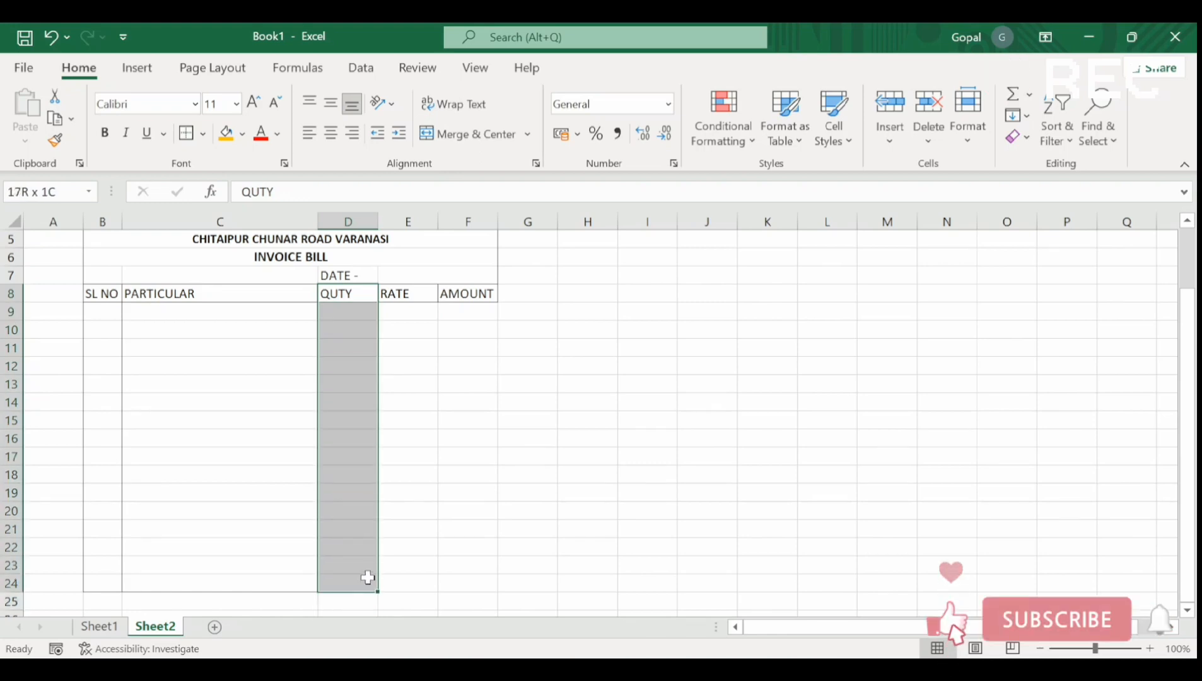
pyautogui.moveTo(408, 294); pyautogui.dragTo(410, 583)
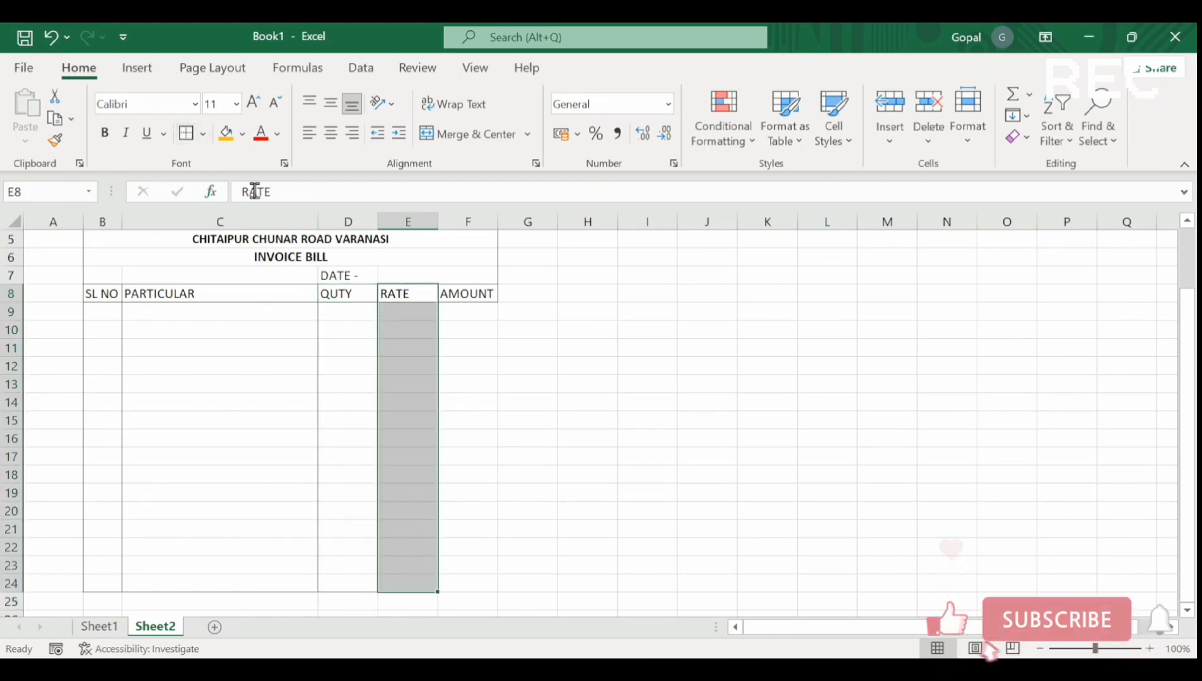
pyautogui.moveTo(474, 299); pyautogui.dragTo(478, 582)
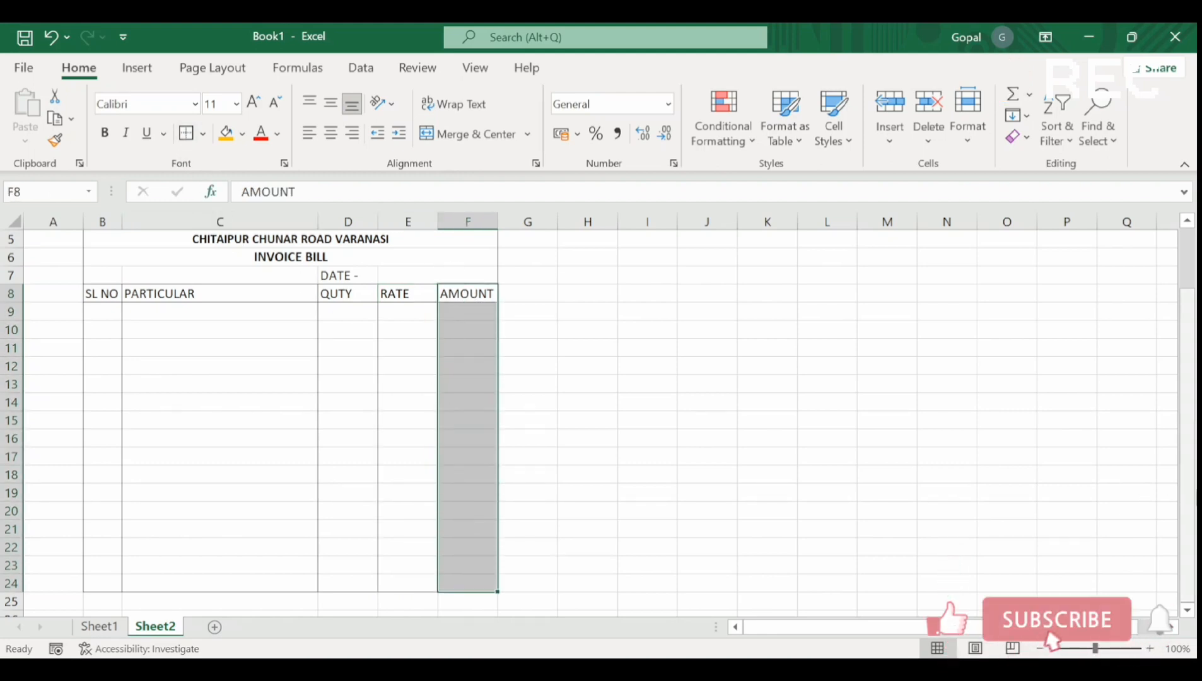
# Step: Apply an outside border around cells B24:F24, the last row of the item table
pyautogui.click(1192, 431)
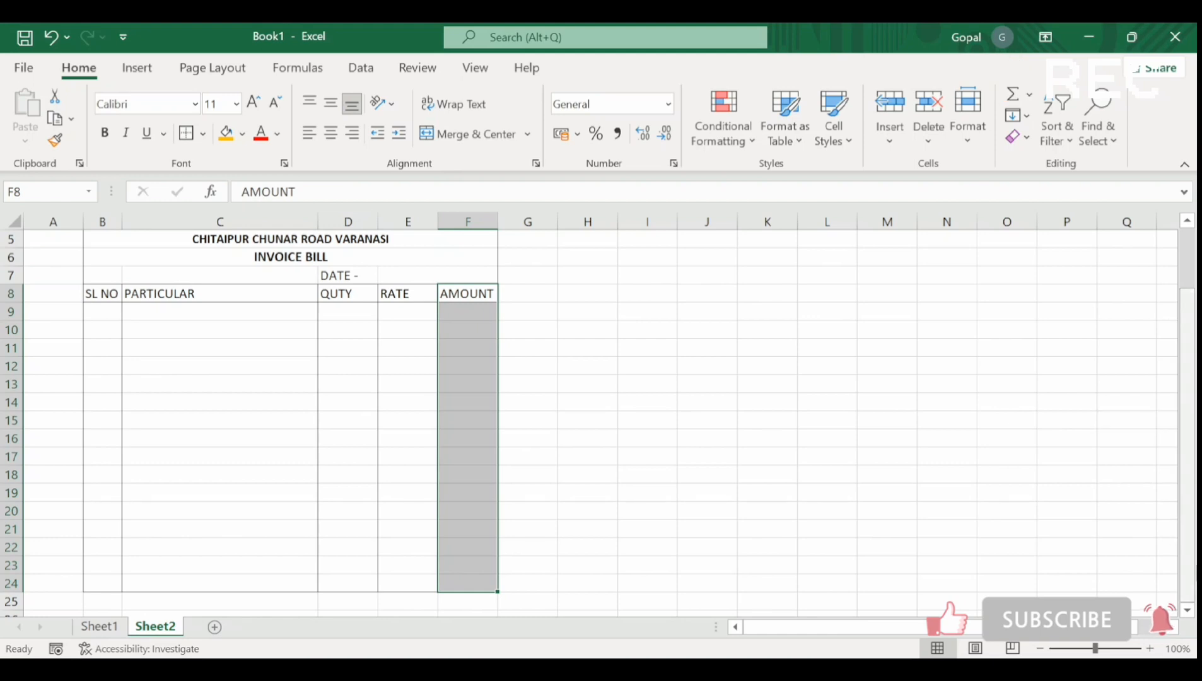
pyautogui.click(1186, 616)
pyautogui.click(1187, 615)
pyautogui.click(1187, 615)
pyautogui.click(1187, 615)
pyautogui.click(1187, 616)
pyautogui.click(1187, 615)
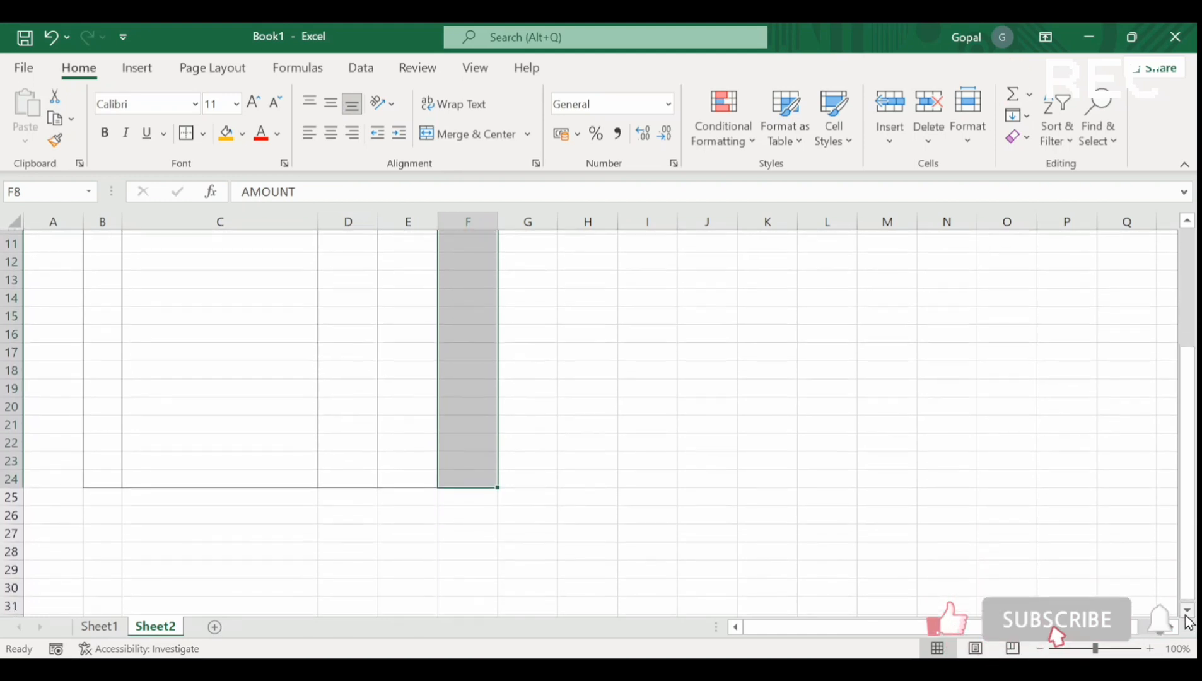
pyautogui.click(1187, 615)
pyautogui.click(99, 455)
pyautogui.moveTo(99, 455); pyautogui.dragTo(457, 461)
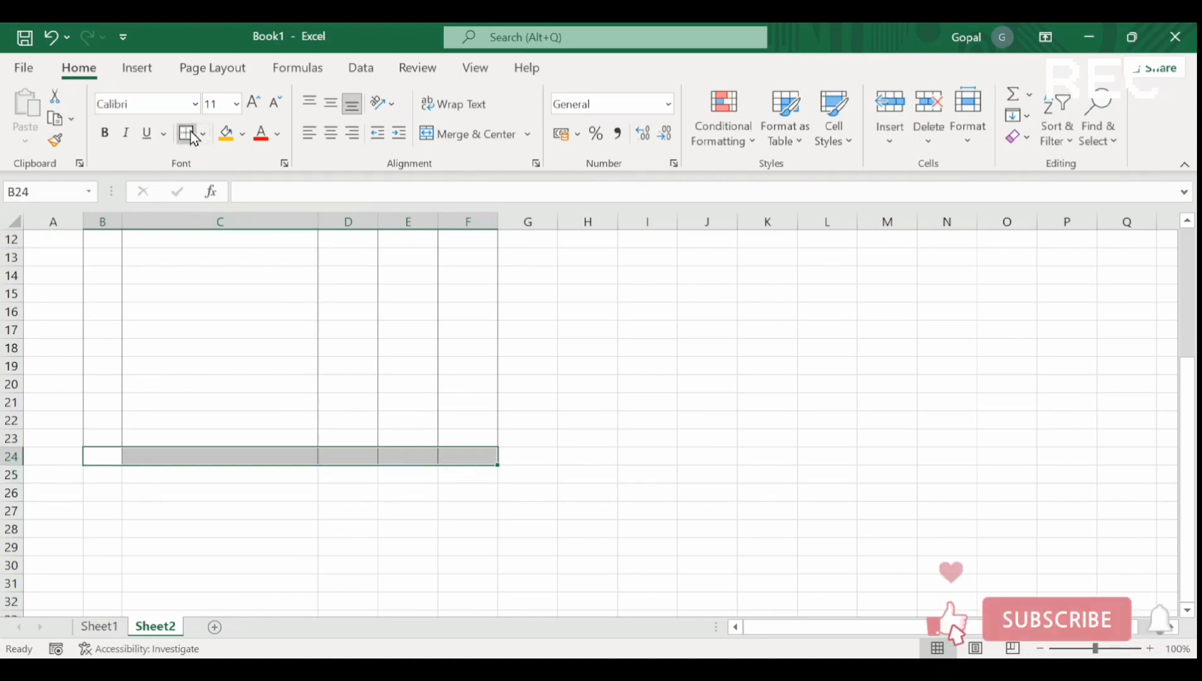
# Step: Apply all borders to the totals block D24:F26 beneath the quantity, rate and amount columns
pyautogui.click(355, 475)
pyautogui.moveTo(354, 456); pyautogui.dragTo(466, 497)
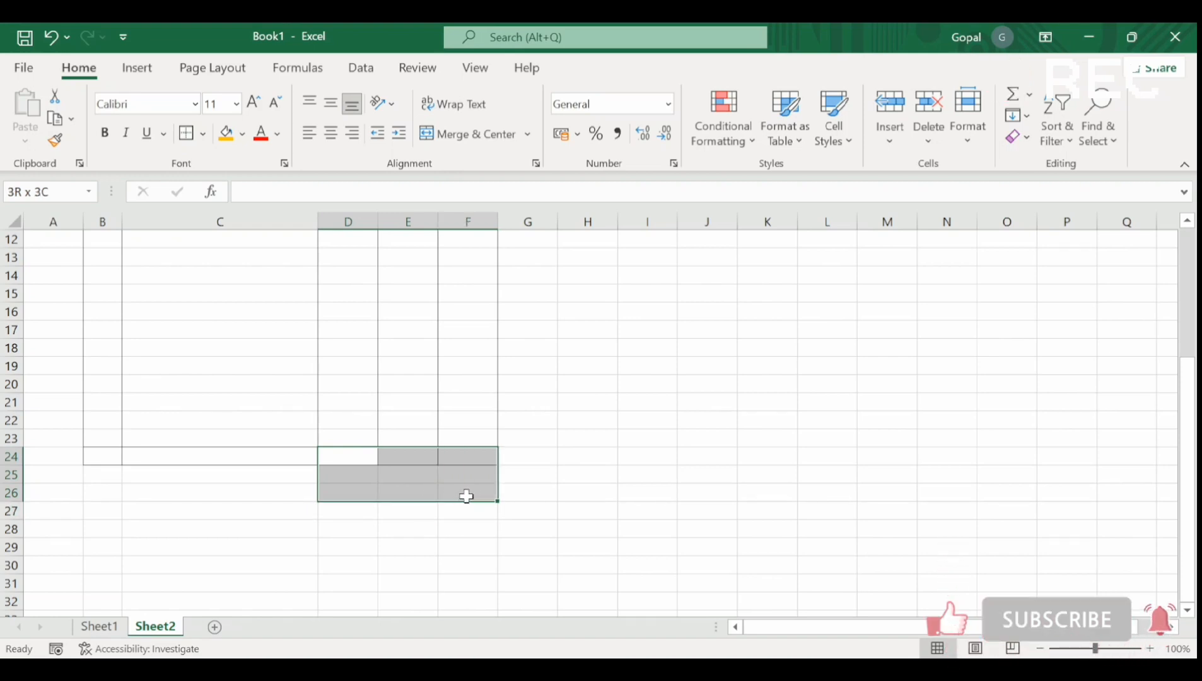
pyautogui.click(202, 135)
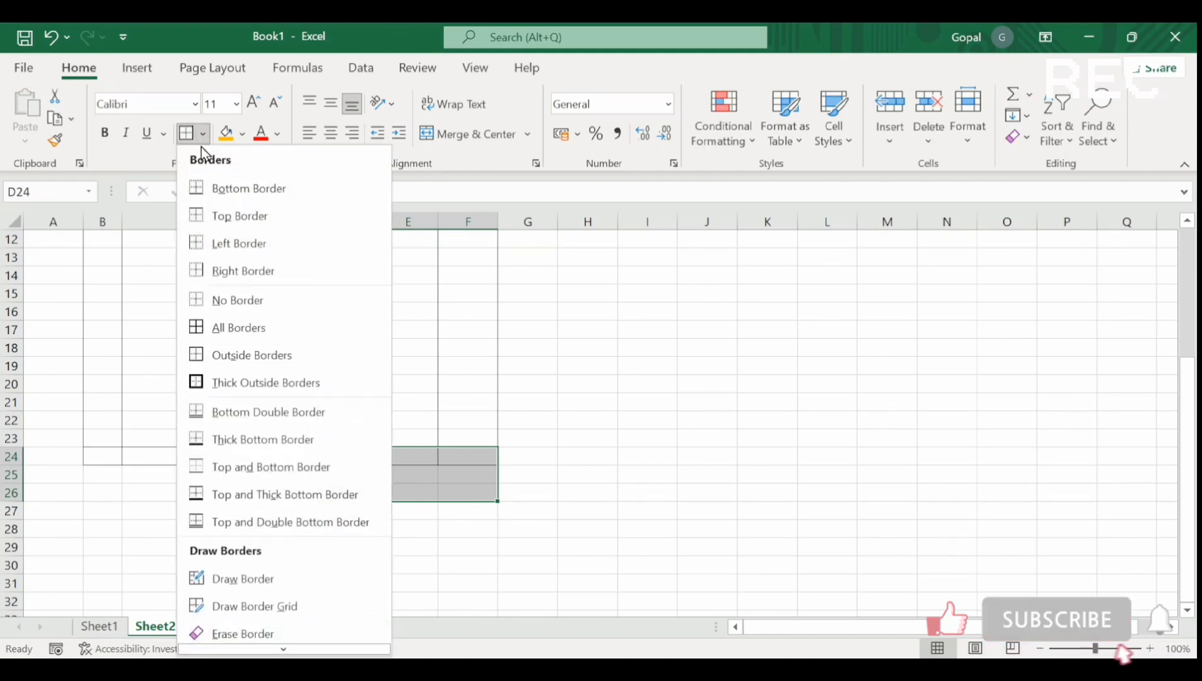
pyautogui.click(244, 328)
pyautogui.click(419, 493)
pyautogui.click(362, 472)
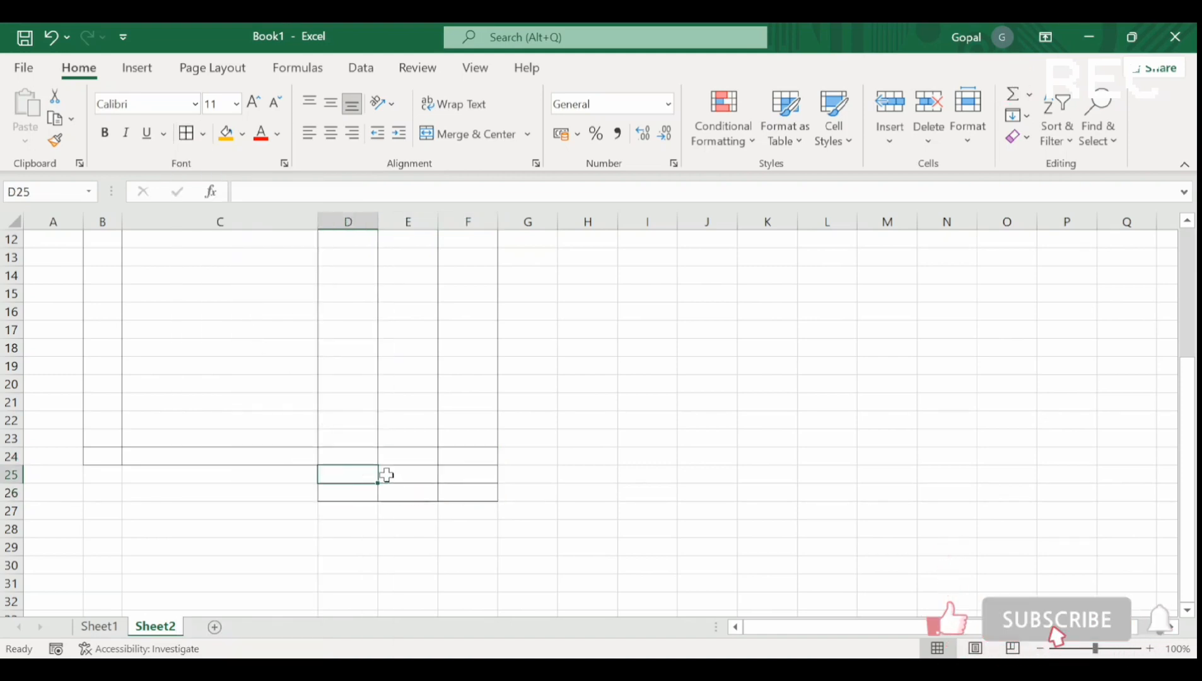
# Step: Merge columns D and E across in each of rows 24 to 26 and center-align the merged cells
pyautogui.moveTo(387, 475); pyautogui.dragTo(410, 490)
pyautogui.click(527, 134)
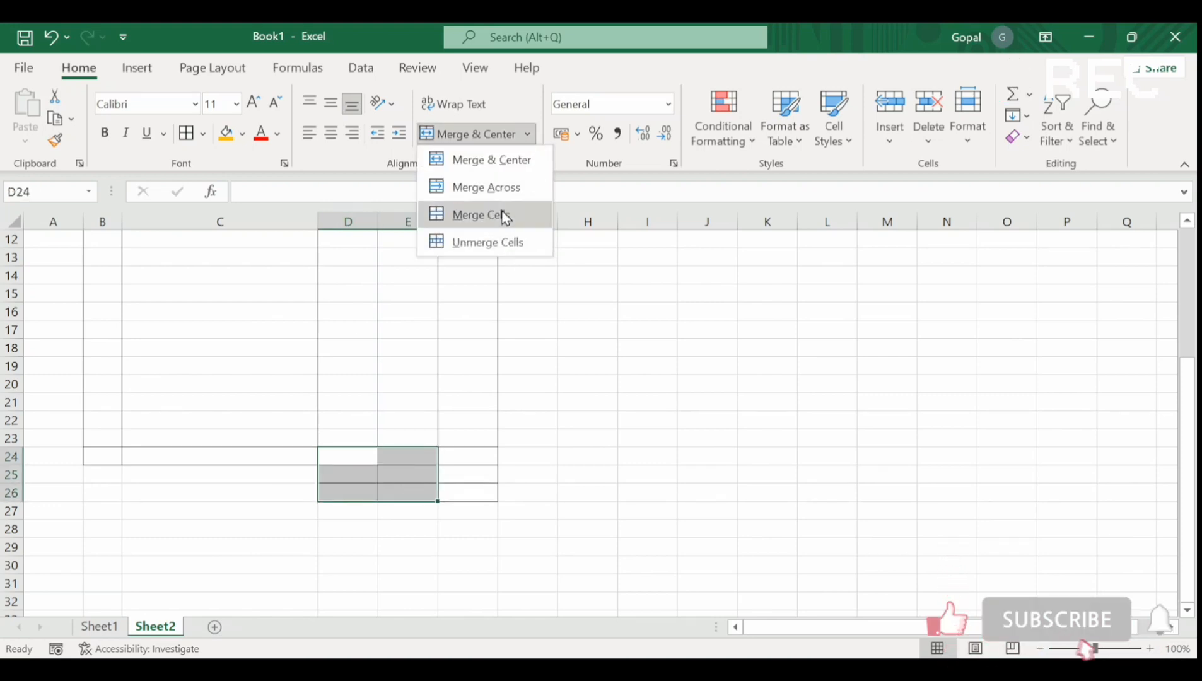
pyautogui.click(503, 188)
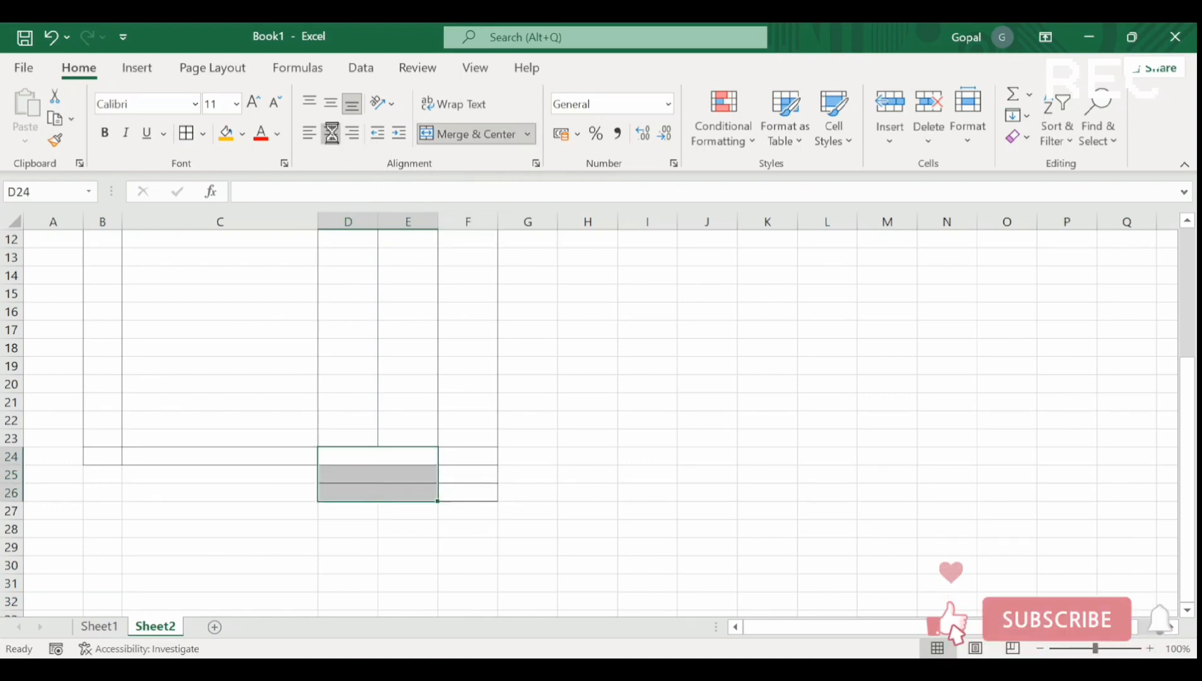
pyautogui.click(330, 103)
pyautogui.click(429, 525)
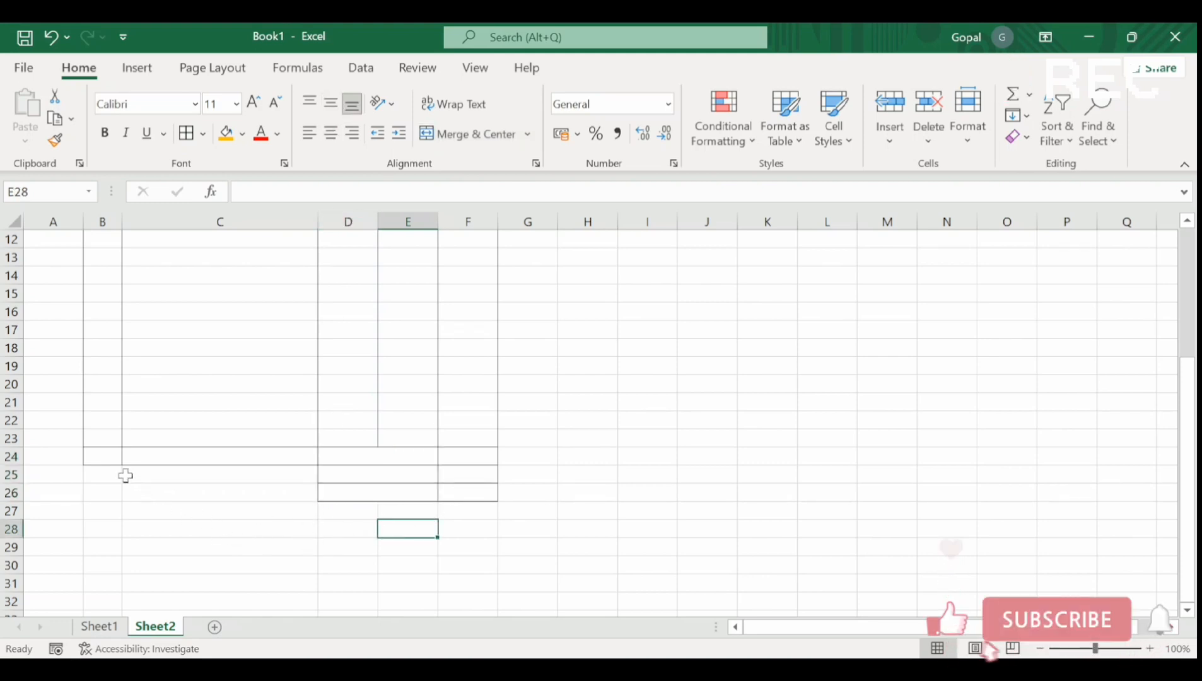
# Step: Clear the existing borders from B24:C26 and put a single outside border around that block
pyautogui.moveTo(109, 474); pyautogui.dragTo(256, 498)
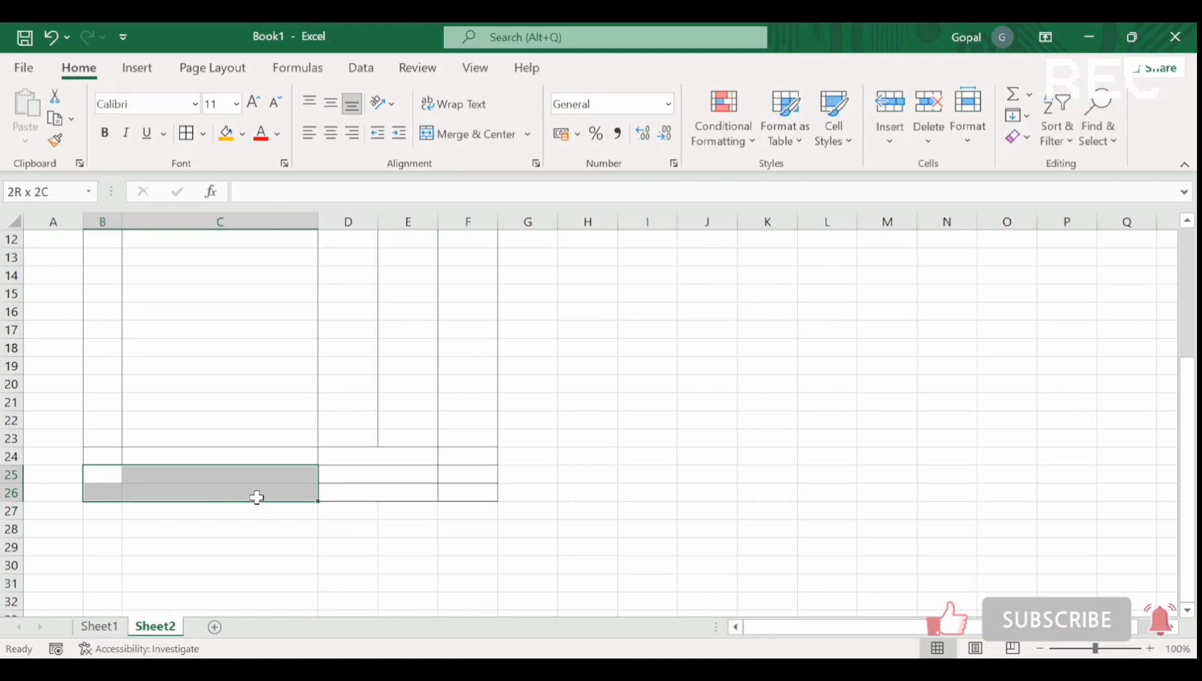
pyautogui.moveTo(101, 456); pyautogui.dragTo(249, 492)
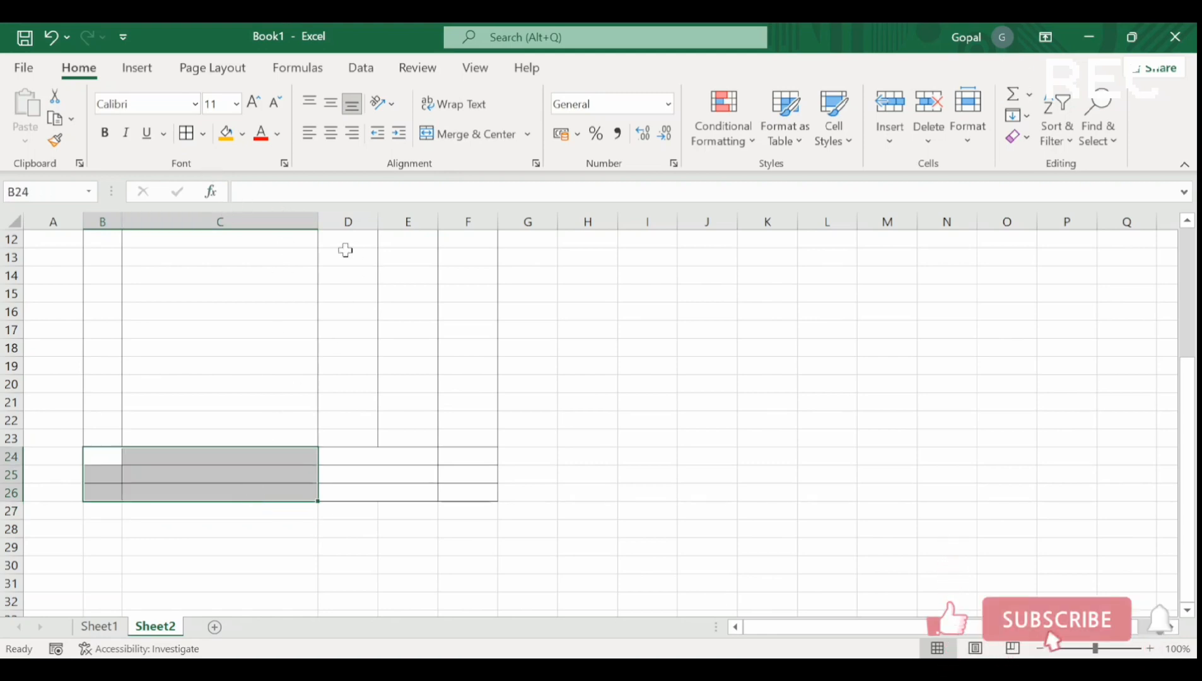
pyautogui.click(203, 135)
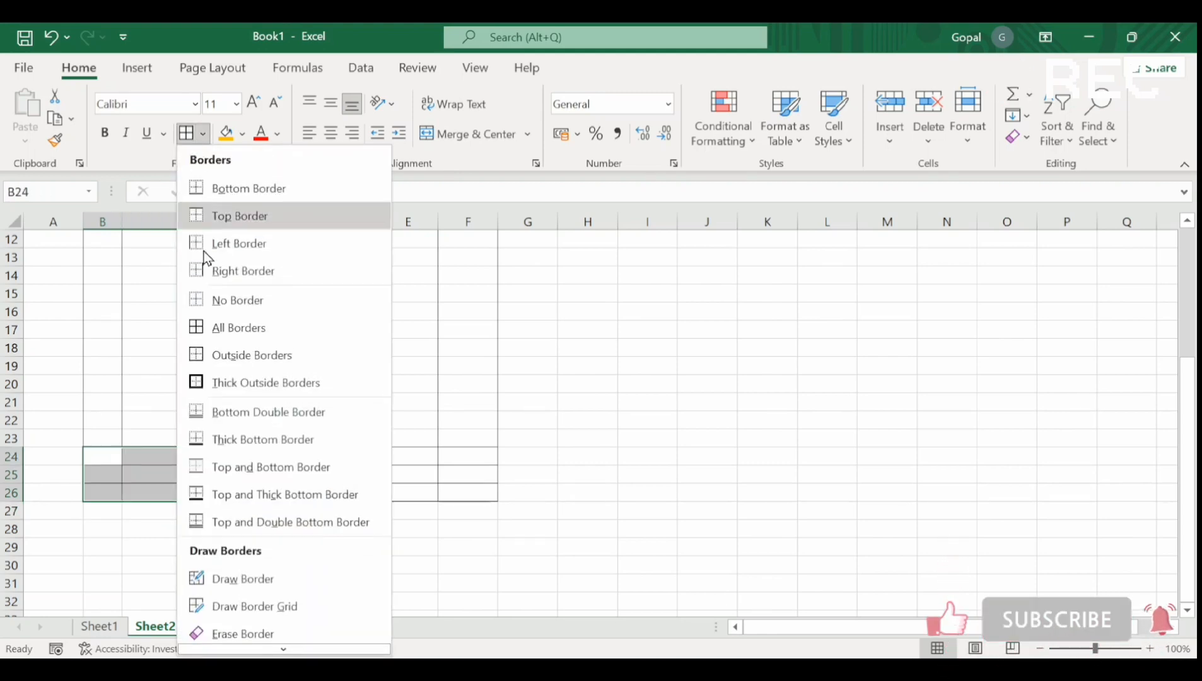
pyautogui.click(214, 300)
pyautogui.click(204, 133)
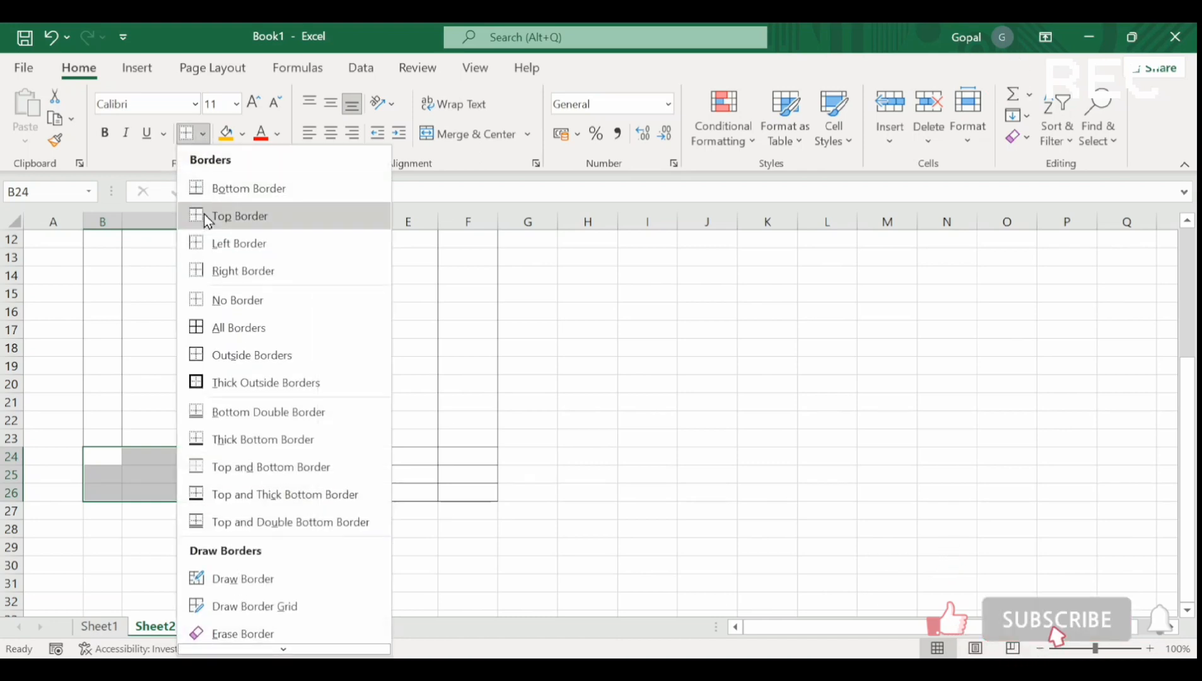
pyautogui.click(221, 352)
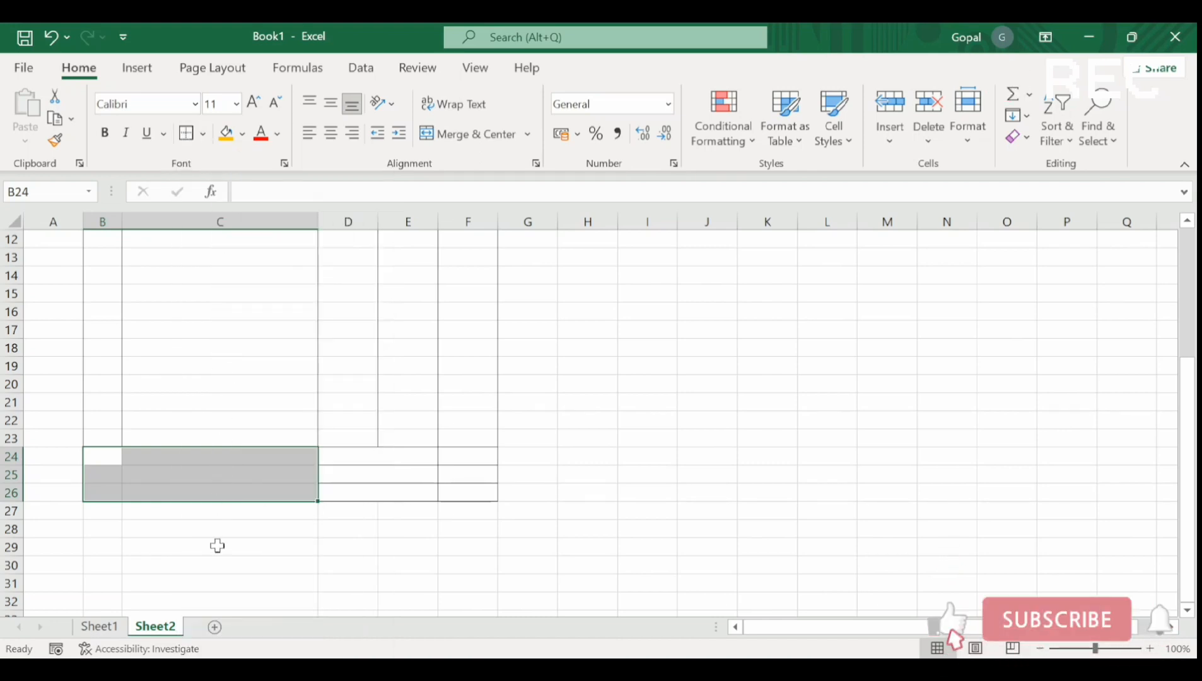
# Step: Apply outside borders around the footer block B27:F30 below the totals area
pyautogui.click(243, 547)
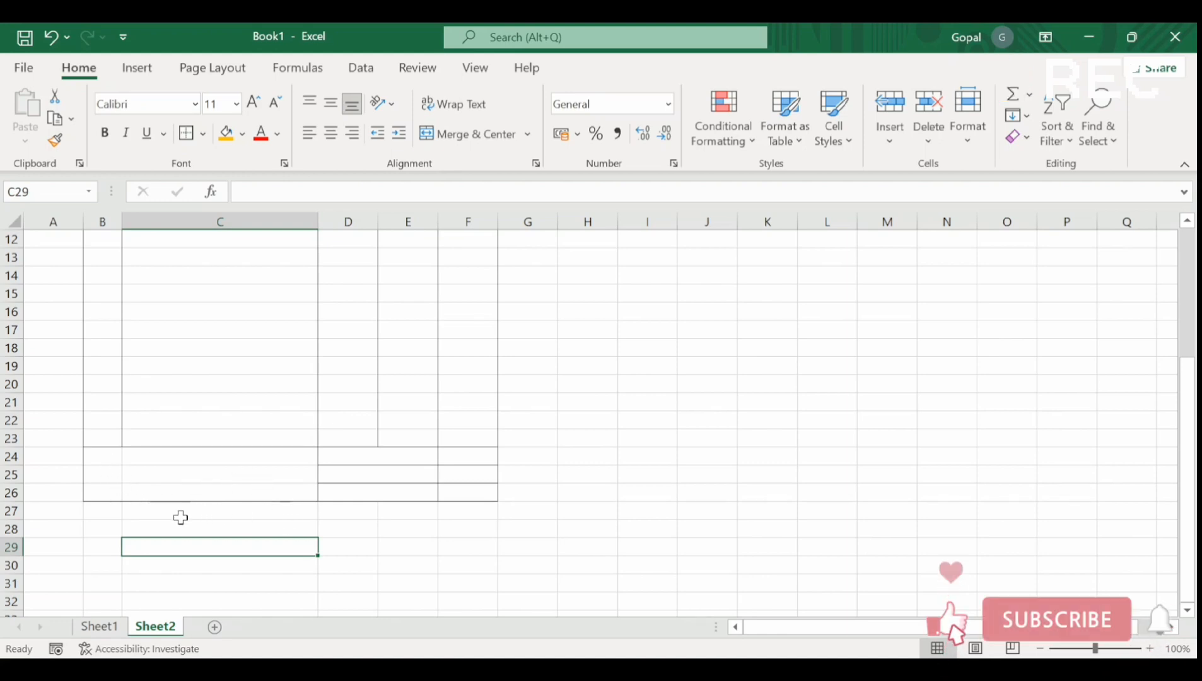
pyautogui.moveTo(110, 508); pyautogui.dragTo(467, 564)
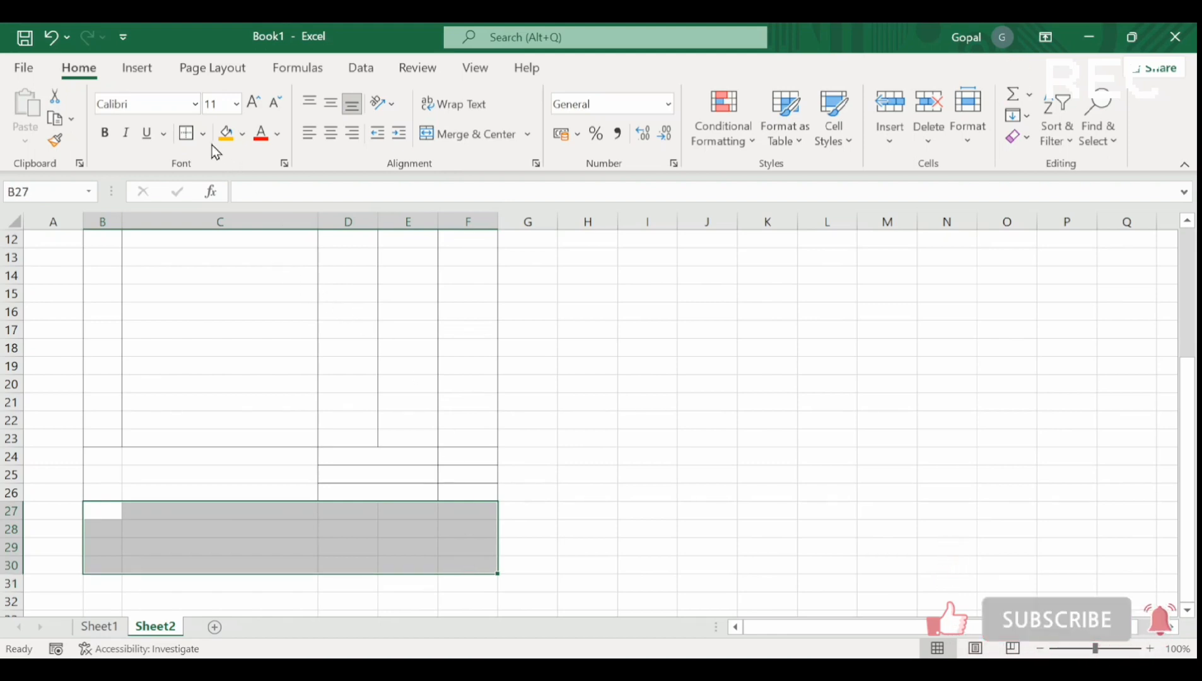
pyautogui.click(358, 525)
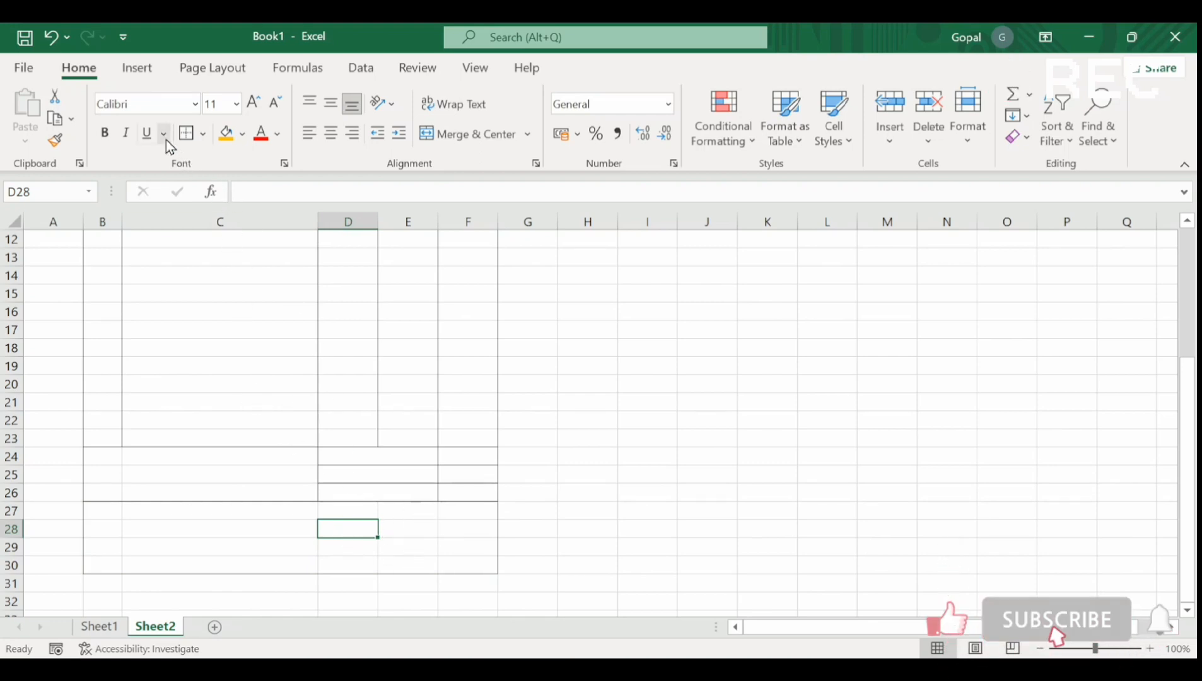
# Step: Draw a rectangle shape about 1.02 cm high and 2.98 cm wide in the footer block, across columns E and F
pyautogui.click(147, 70)
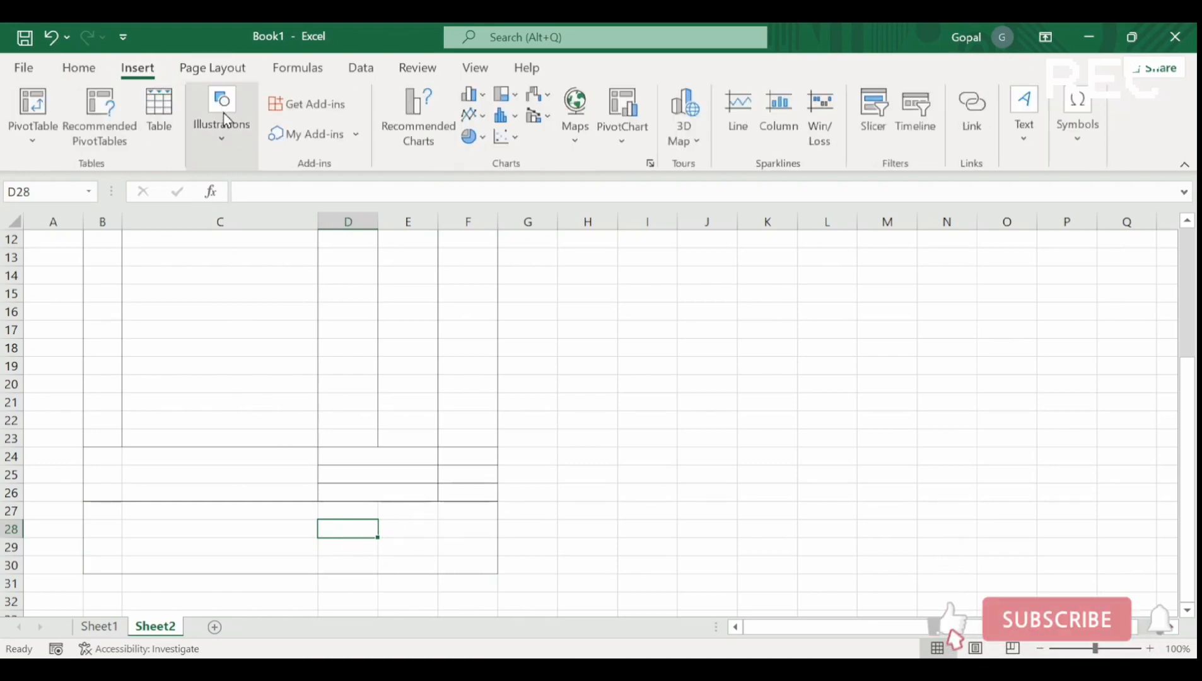
pyautogui.click(217, 134)
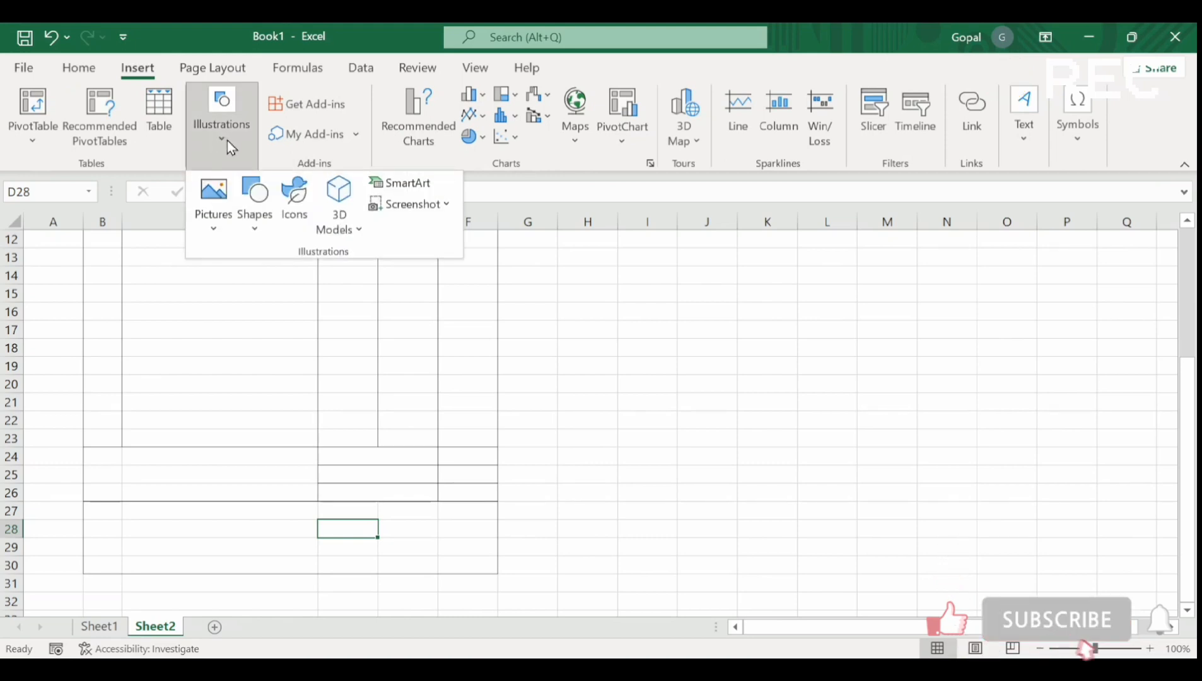
pyautogui.click(254, 212)
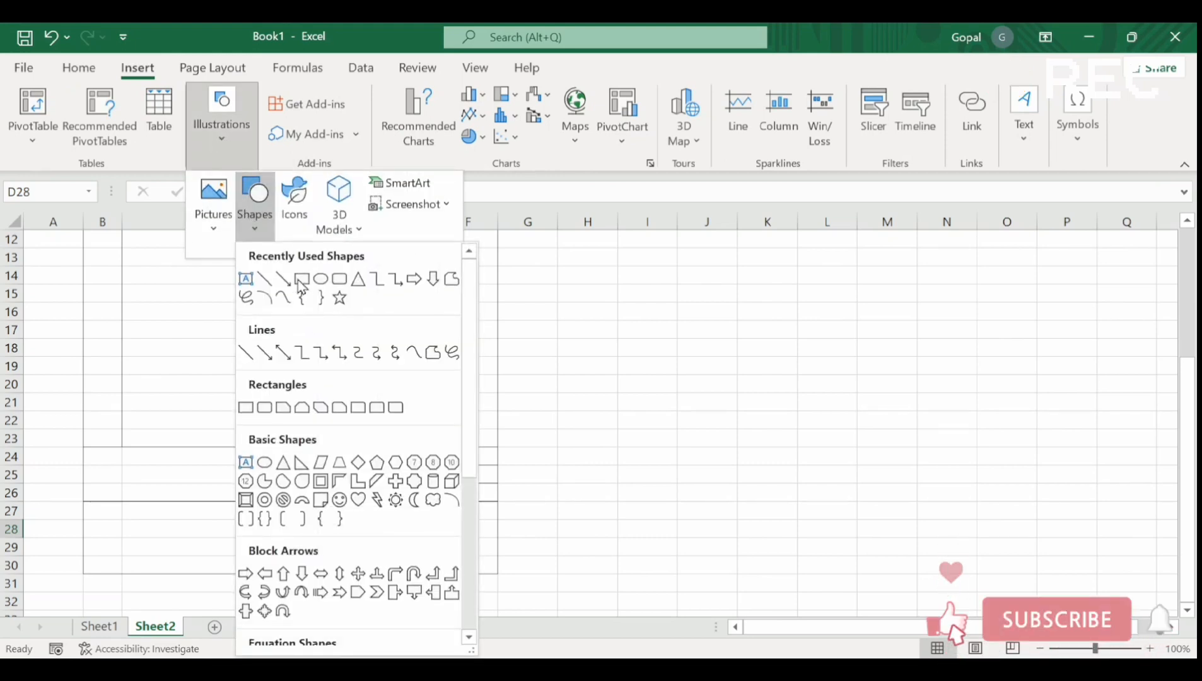
pyautogui.click(302, 281)
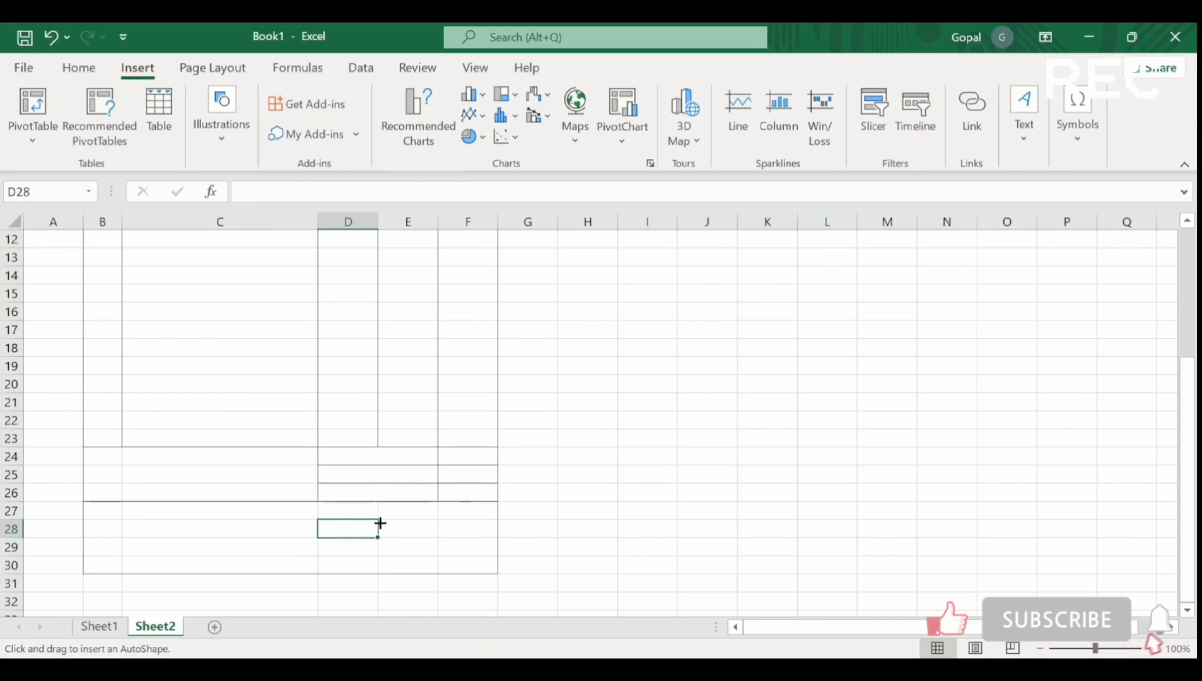
pyautogui.moveTo(379, 522); pyautogui.dragTo(484, 559)
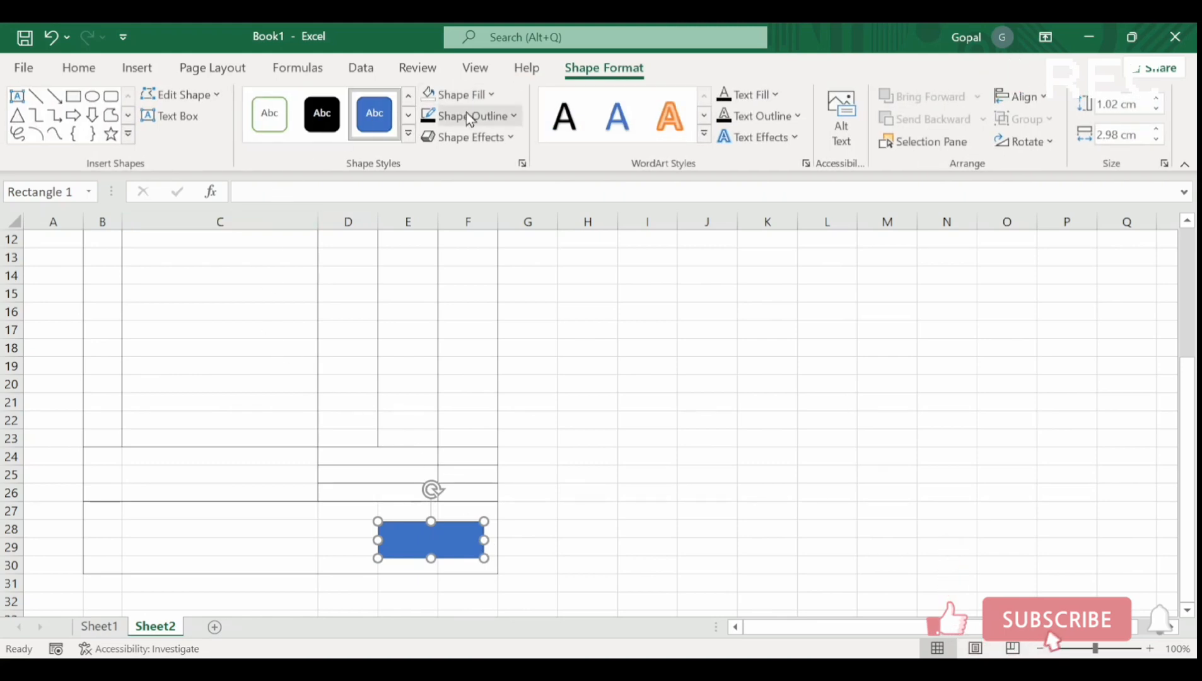
# Step: Give the footer rectangle no fill and set its outline to the automatic black color
pyautogui.click(496, 94)
pyautogui.click(466, 327)
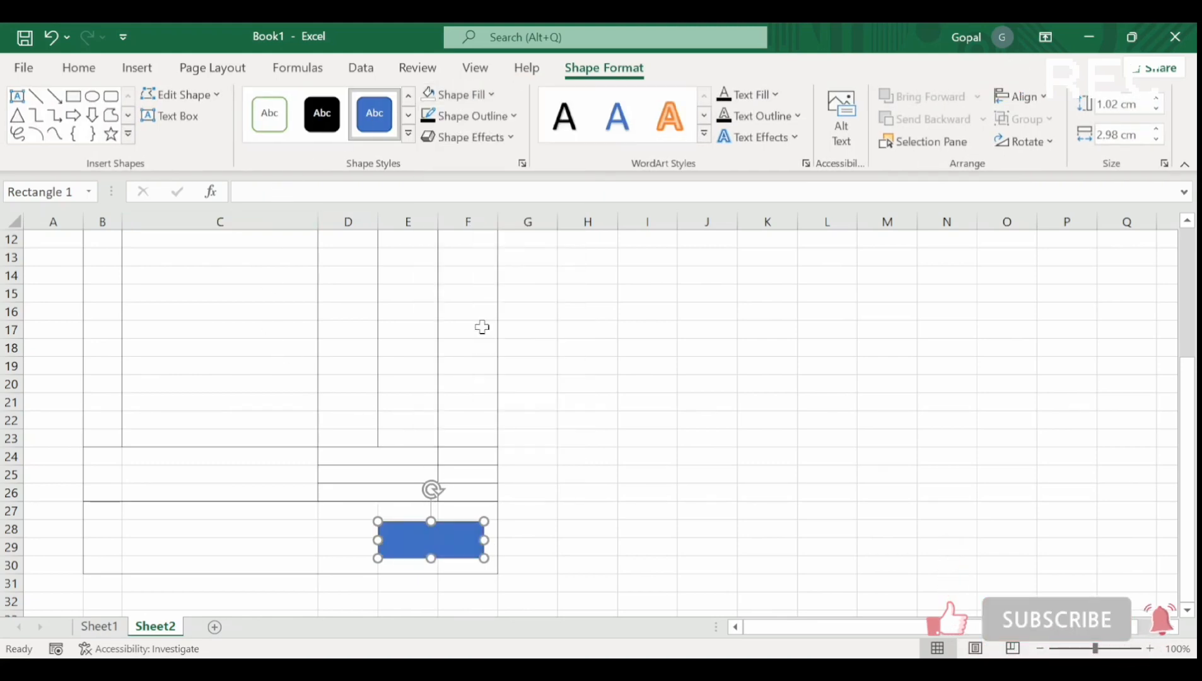
pyautogui.click(501, 118)
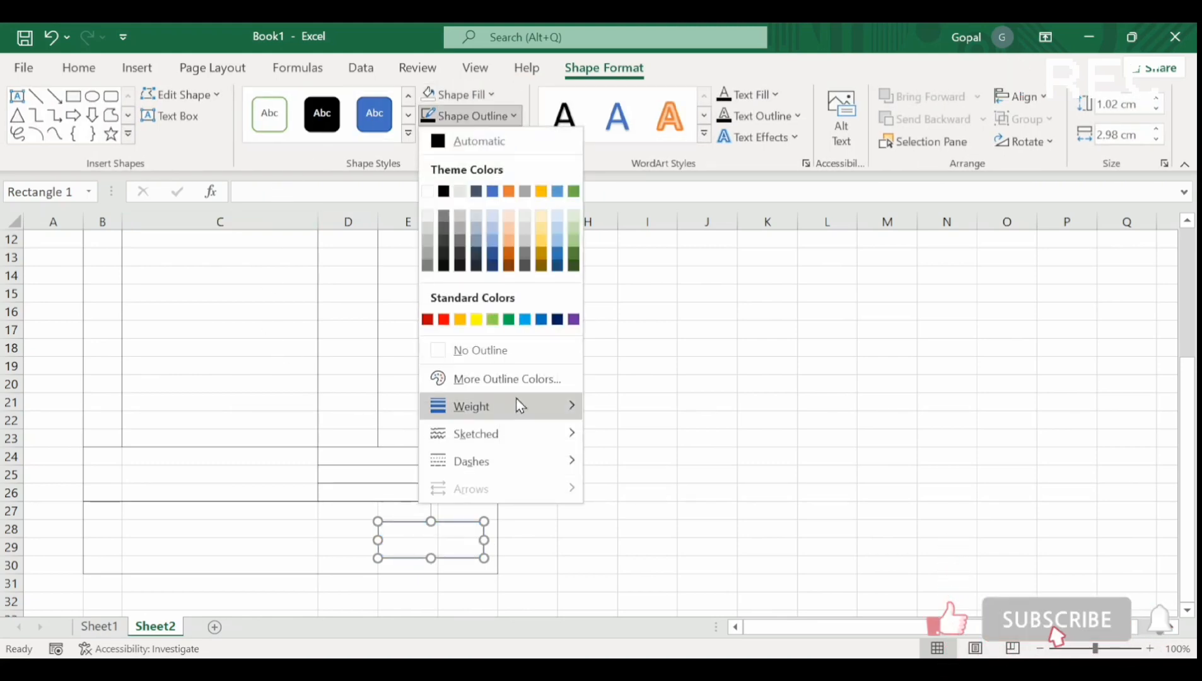
pyautogui.click(444, 141)
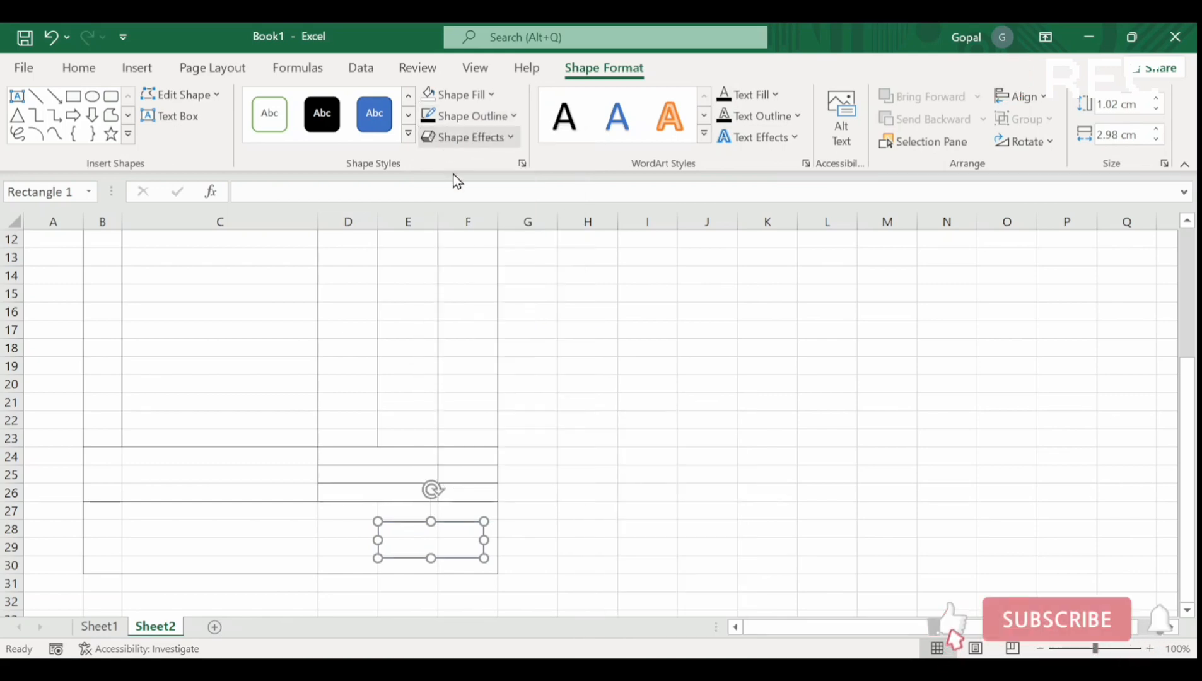
# Step: Set the footer rectangle's outline weight to ¼ pt and shift the shape slightly left within the footer block
pyautogui.click(505, 117)
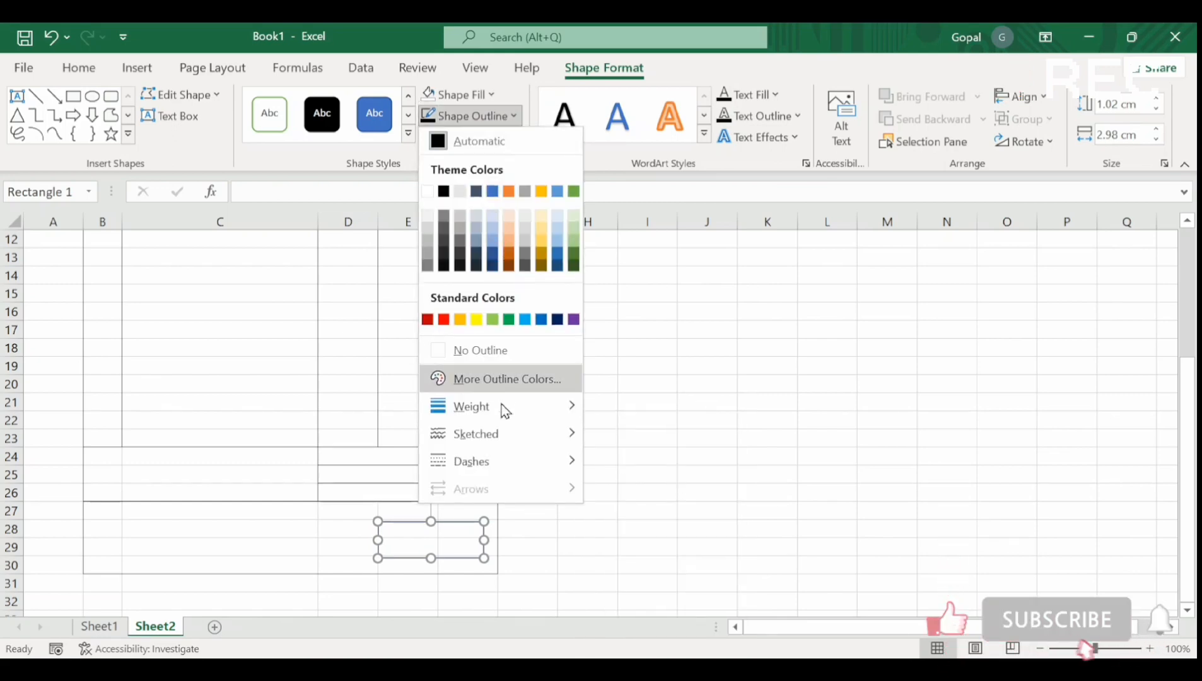
pyautogui.moveTo(503, 406)
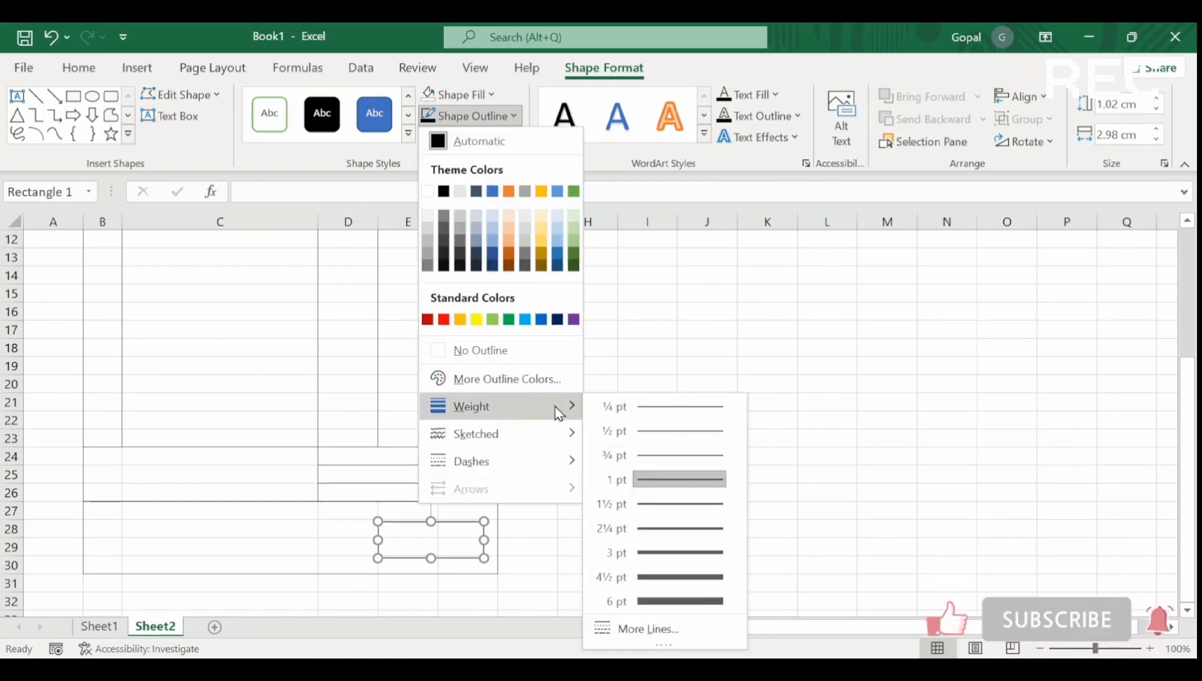
pyautogui.click(653, 406)
pyautogui.moveTo(466, 524); pyautogui.dragTo(456, 523)
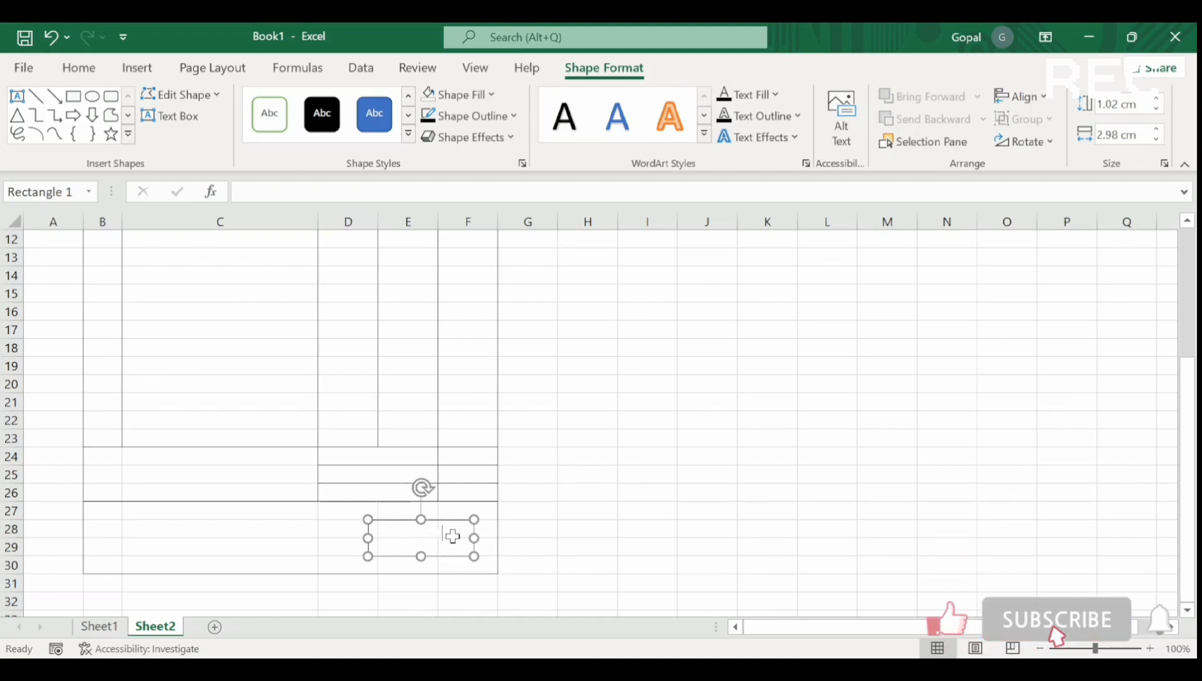
# Step: Color the SIGNATURE text in the footer rectangle black and center it horizontally and vertically
pyautogui.hotkey('ctrl', 'a')
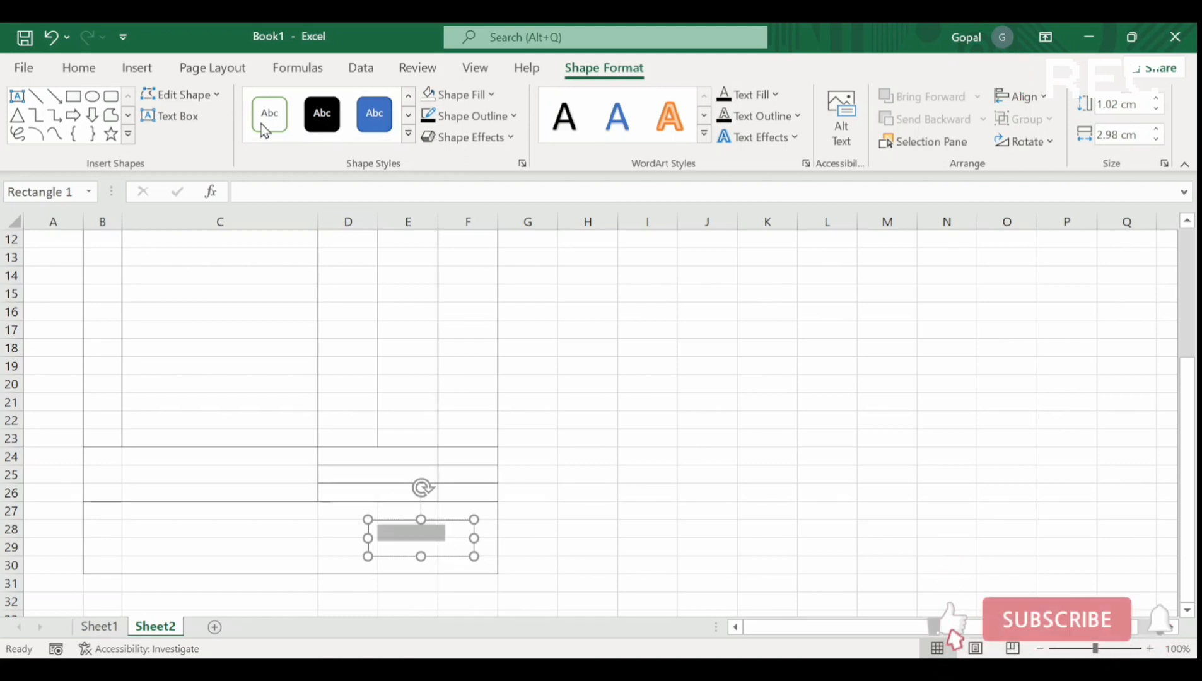
pyautogui.click(87, 69)
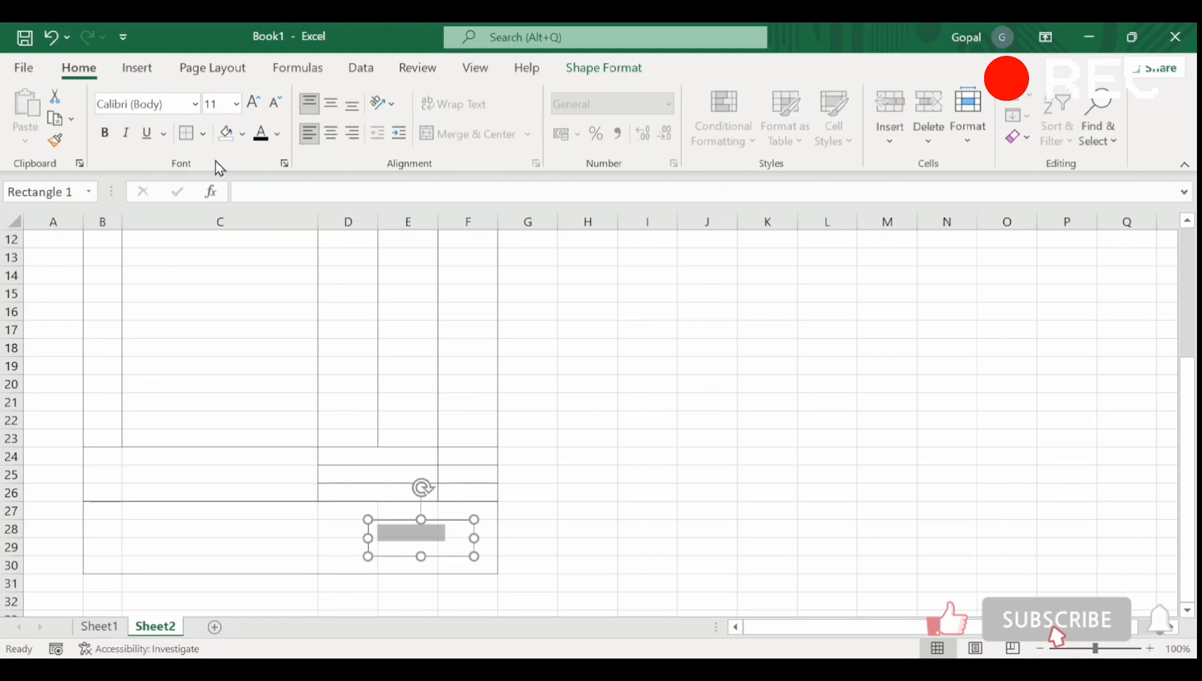
pyautogui.click(261, 135)
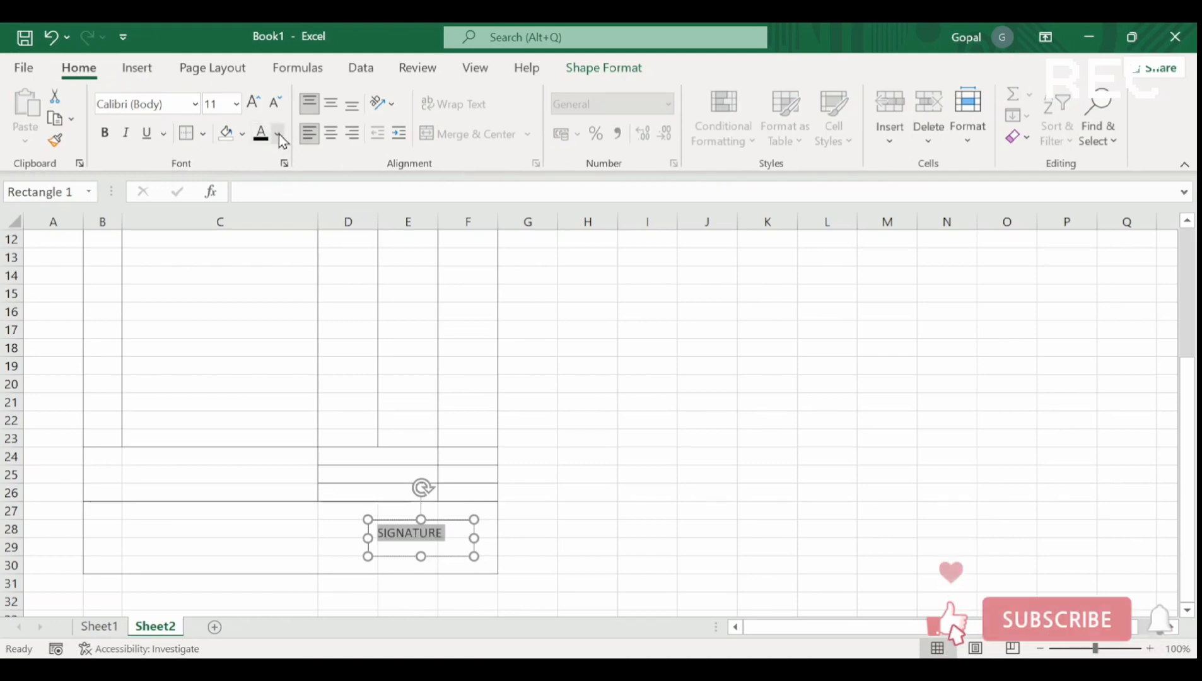
pyautogui.click(277, 134)
pyautogui.click(272, 159)
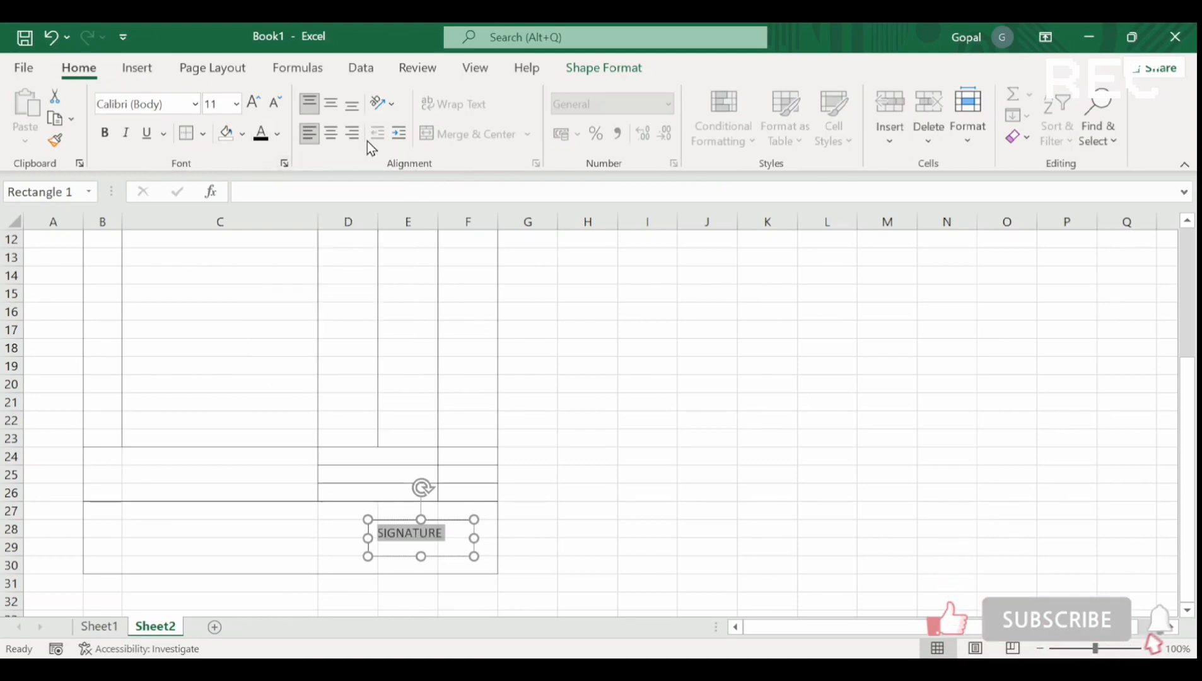
pyautogui.click(333, 138)
pyautogui.click(331, 102)
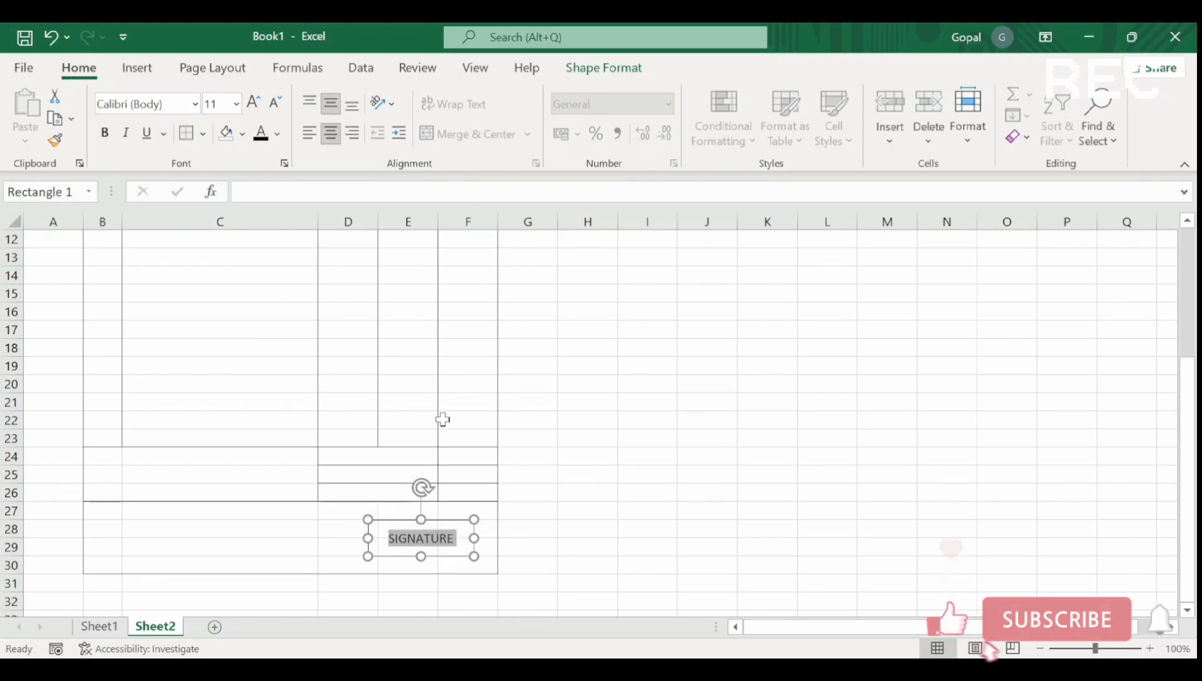
pyautogui.click(295, 554)
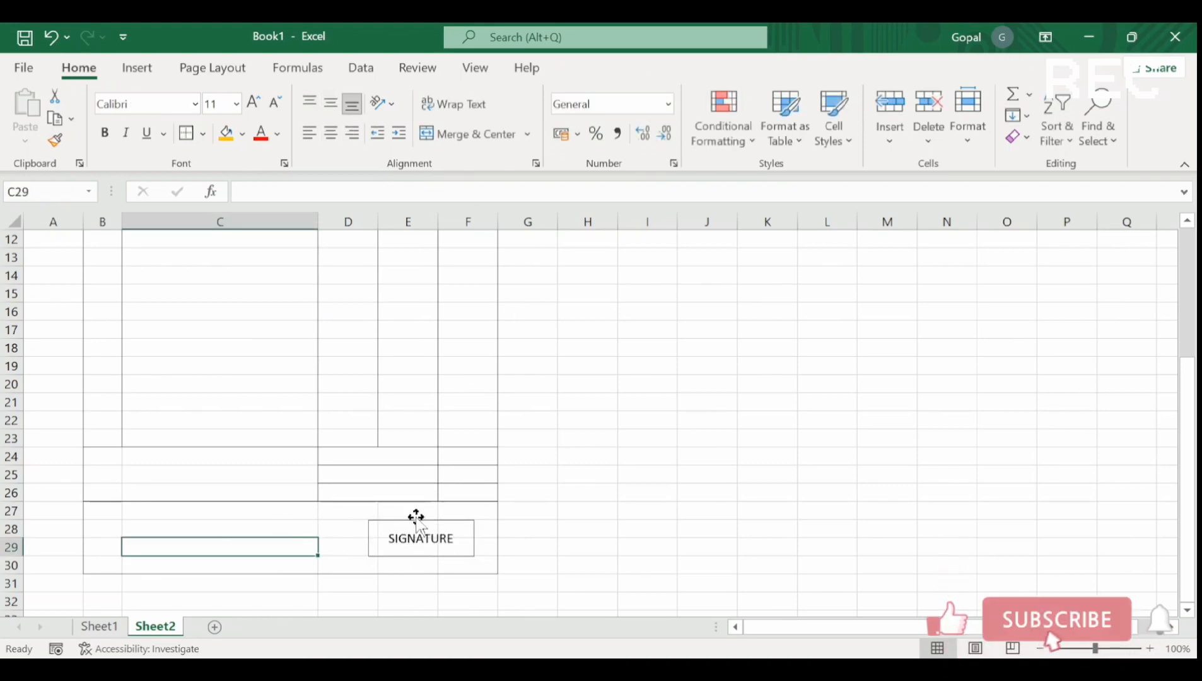
# Step: Enter the totals block labels TOTAL in merged cell D24 and DIS 5% in merged cell D25
pyautogui.moveTo(1193, 445); pyautogui.dragTo(1192, 399)
pyautogui.click(370, 533)
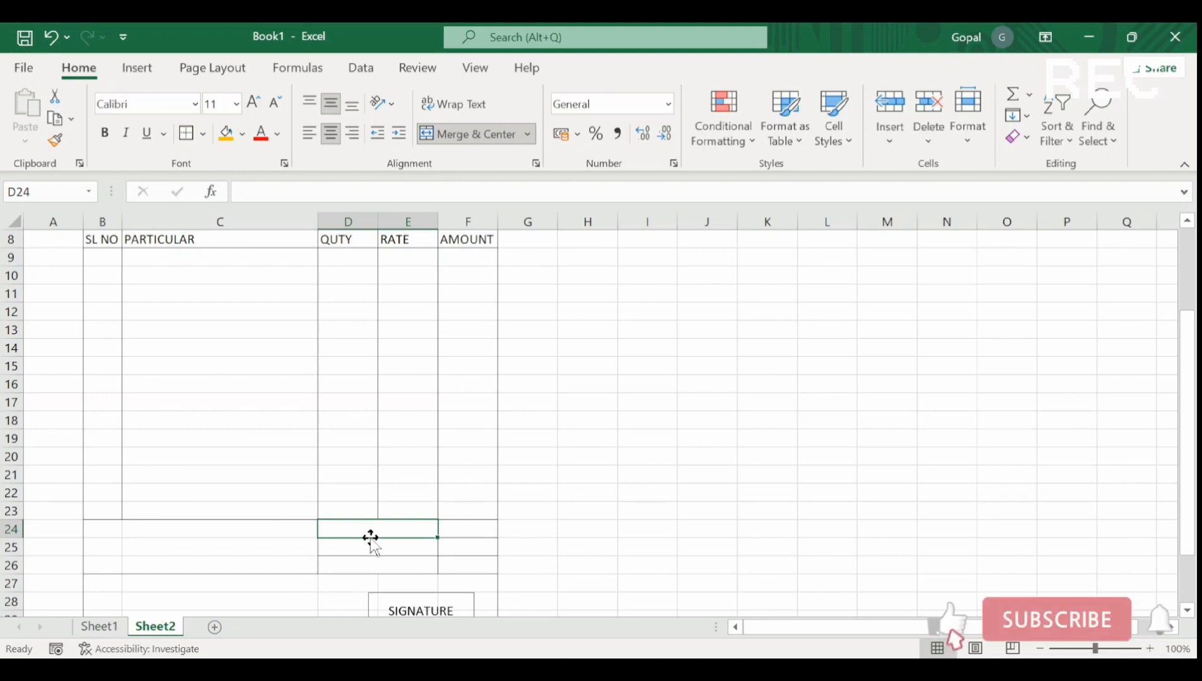
pyautogui.write('TOTAL')
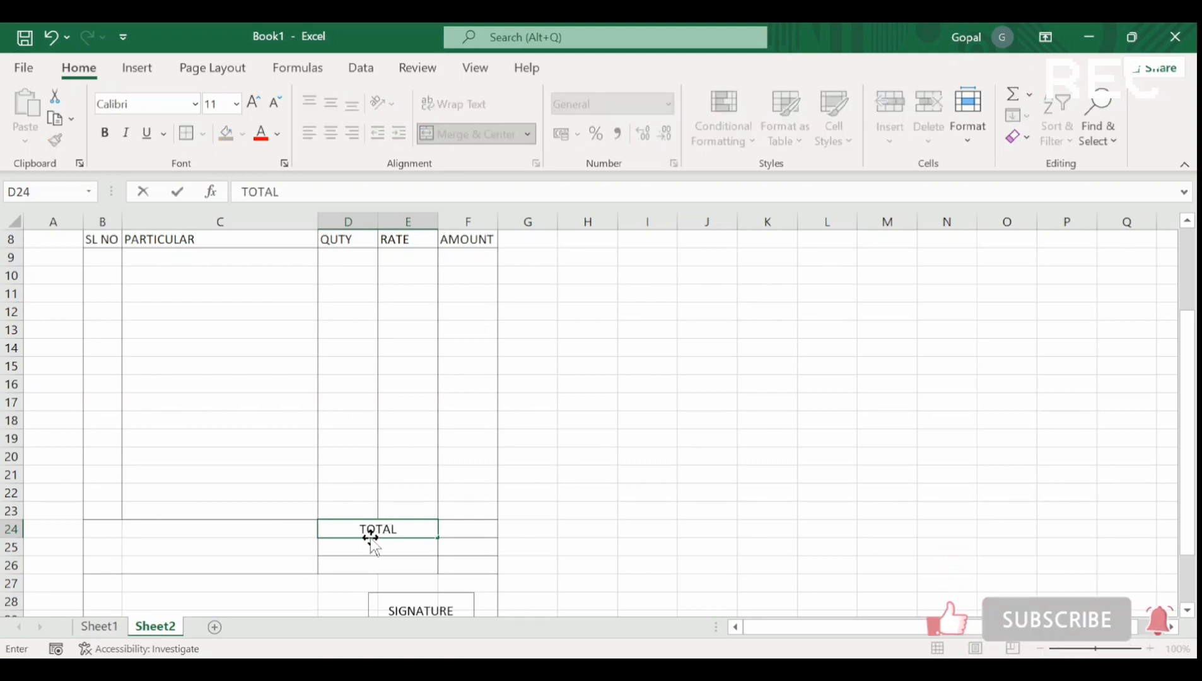
pyautogui.press('Return')
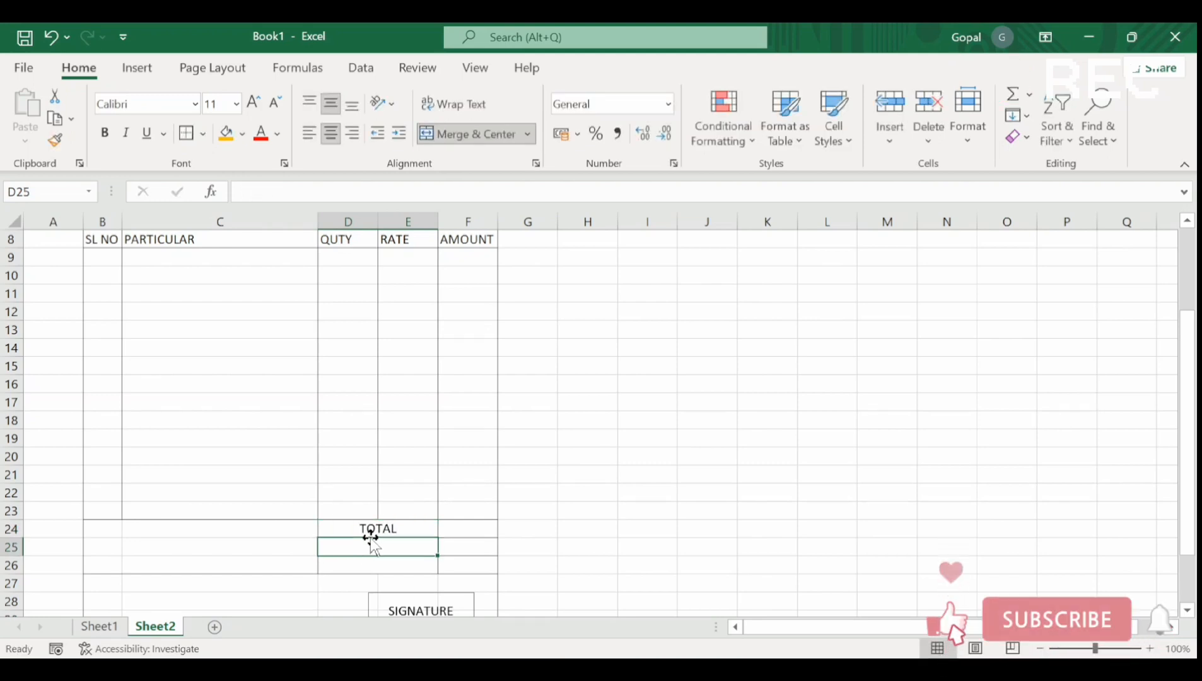
pyautogui.write('DIS')
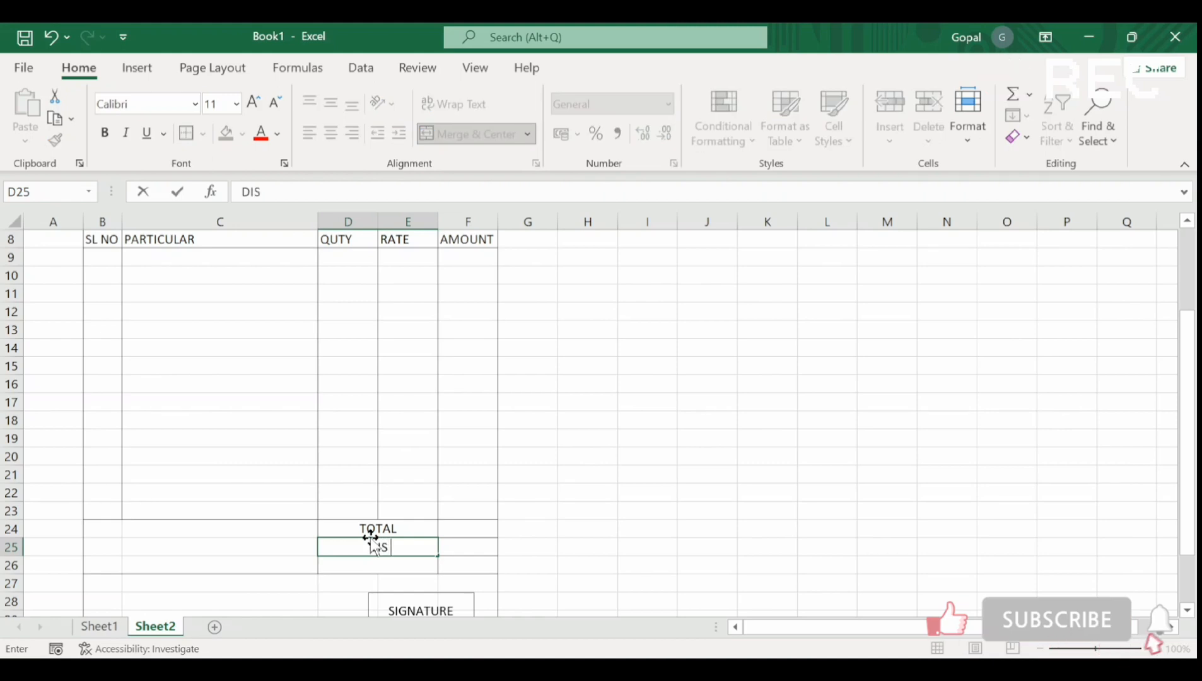
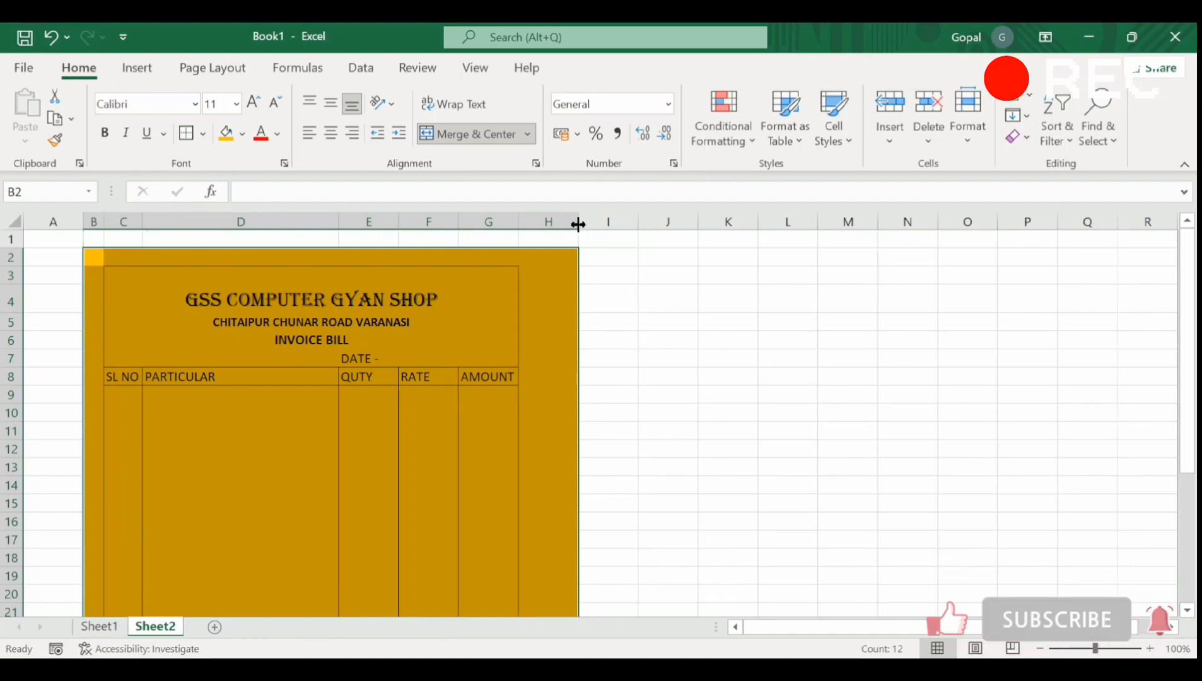
# Step: Narrow column H so the colored margin beside the invoice's AMOUNT column becomes a slim strip
pyautogui.moveTo(579, 221); pyautogui.dragTo(542, 226)
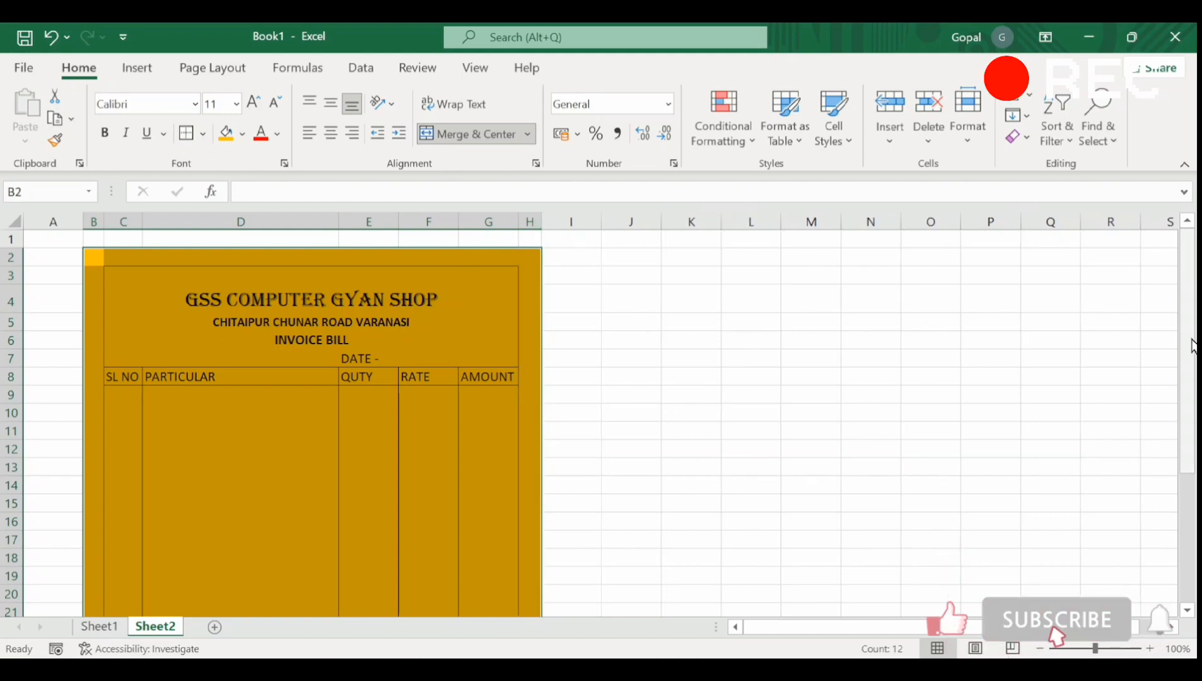
pyautogui.moveTo(1190, 341)
pyautogui.mouseDown()
pyautogui.moveTo(1190, 463)
pyautogui.moveTo(1190, 344)
pyautogui.mouseUp()
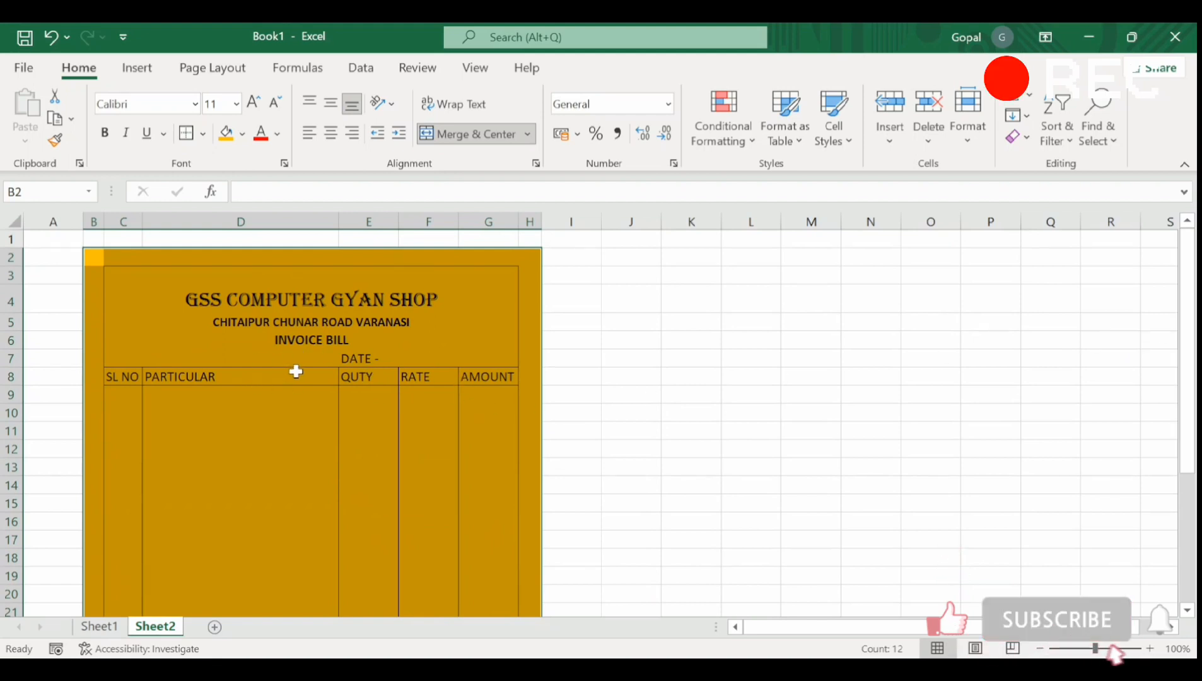
pyautogui.click(271, 377)
# Step: Make the item column headings in C8:G8 bold and centered, with font size 10
pyautogui.moveTo(119, 379); pyautogui.dragTo(472, 376)
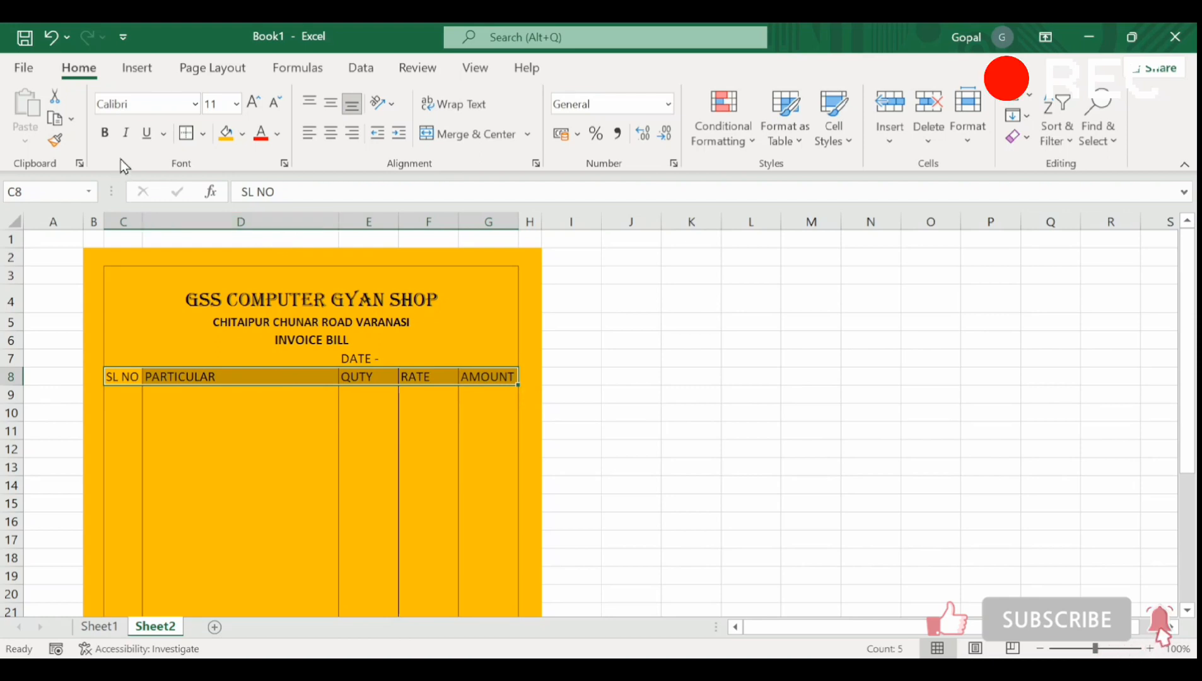
pyautogui.click(111, 131)
pyautogui.click(331, 134)
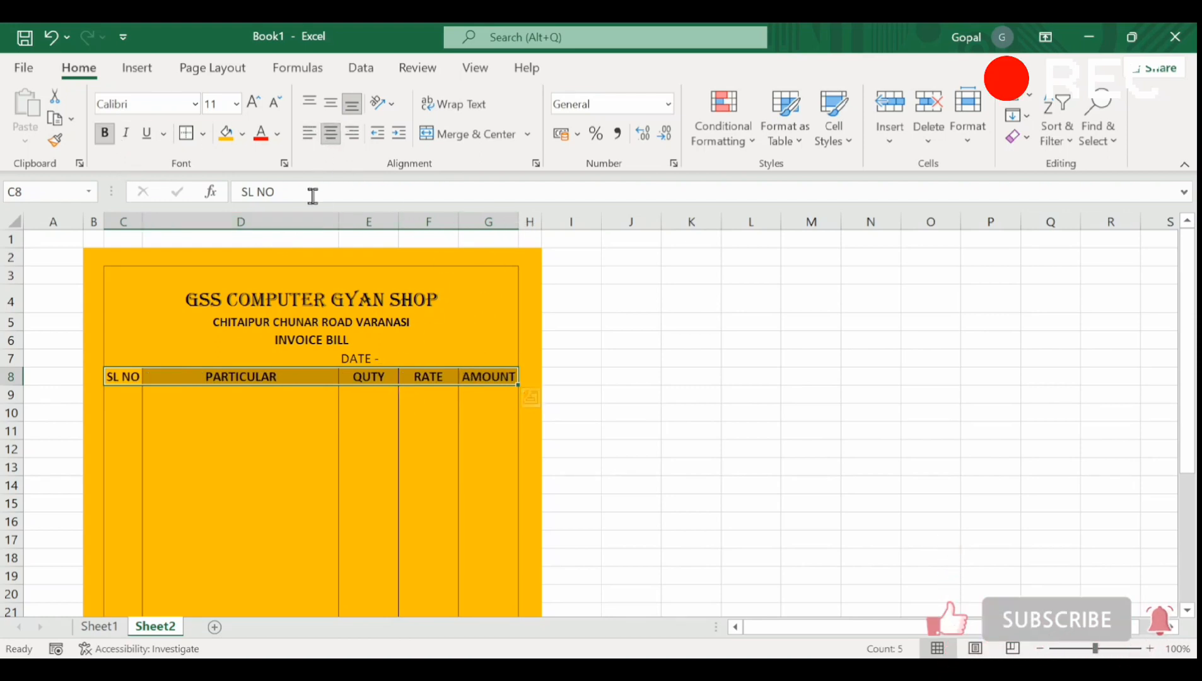
pyautogui.click(275, 102)
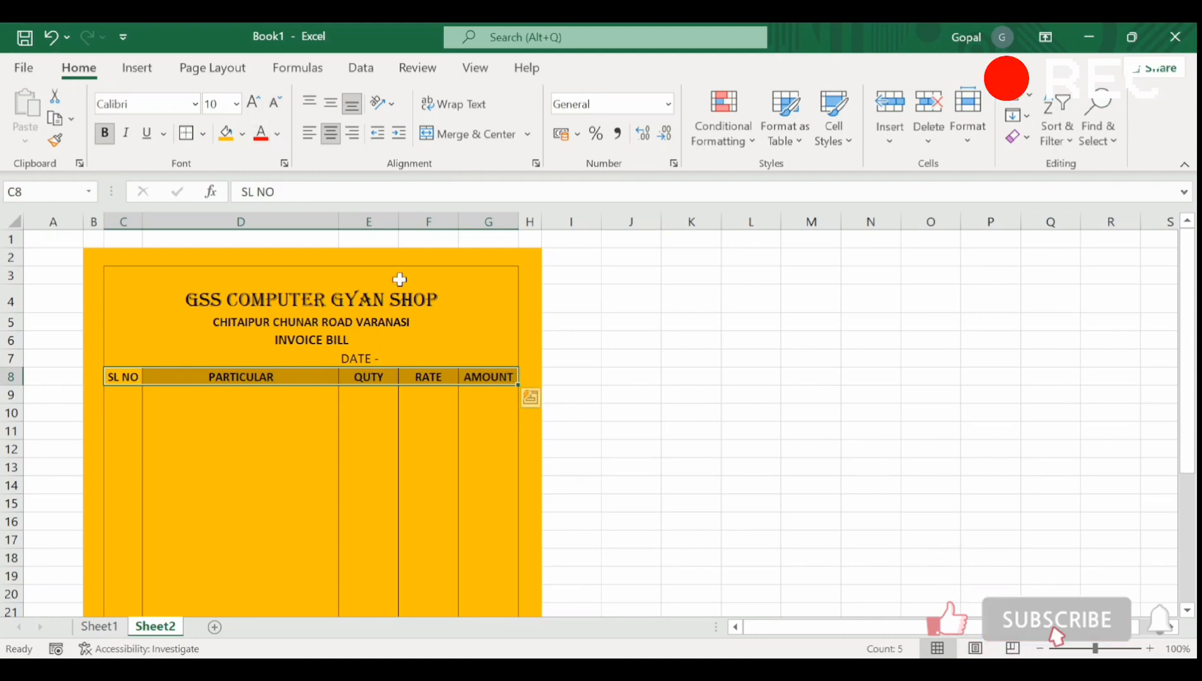
pyautogui.click(387, 420)
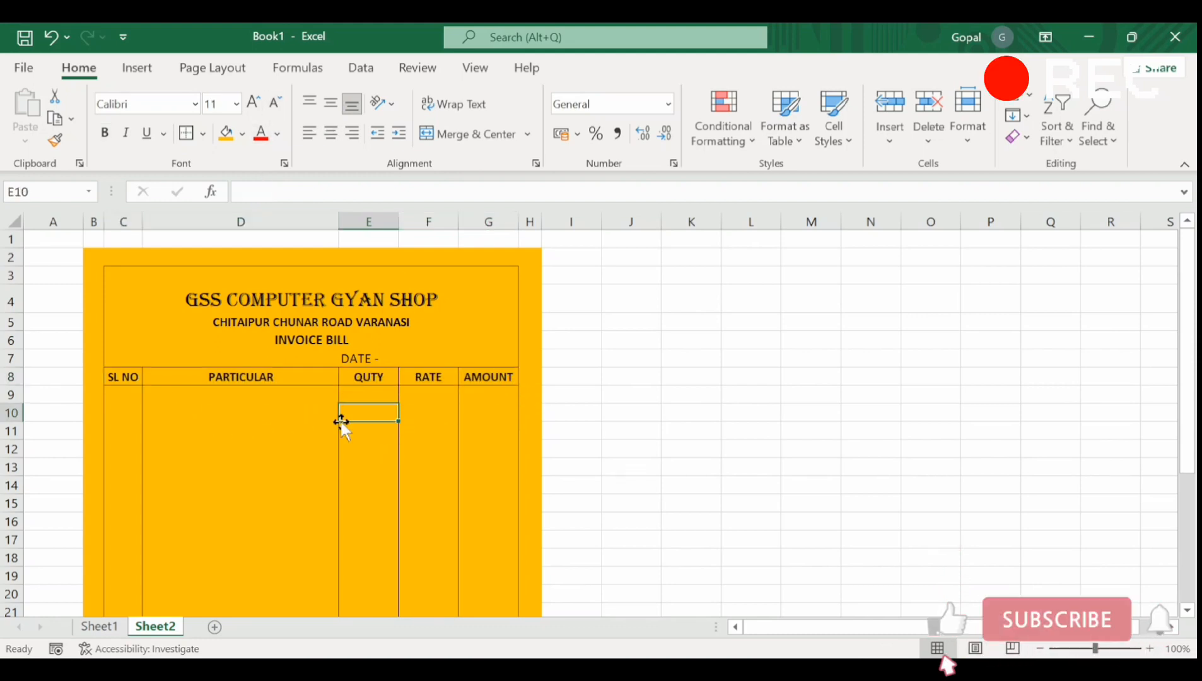
# Step: Enter the invoice date 1-1-2024 in merged cell F7 beside the DATE label
pyautogui.click(421, 357)
pyautogui.write('1-')
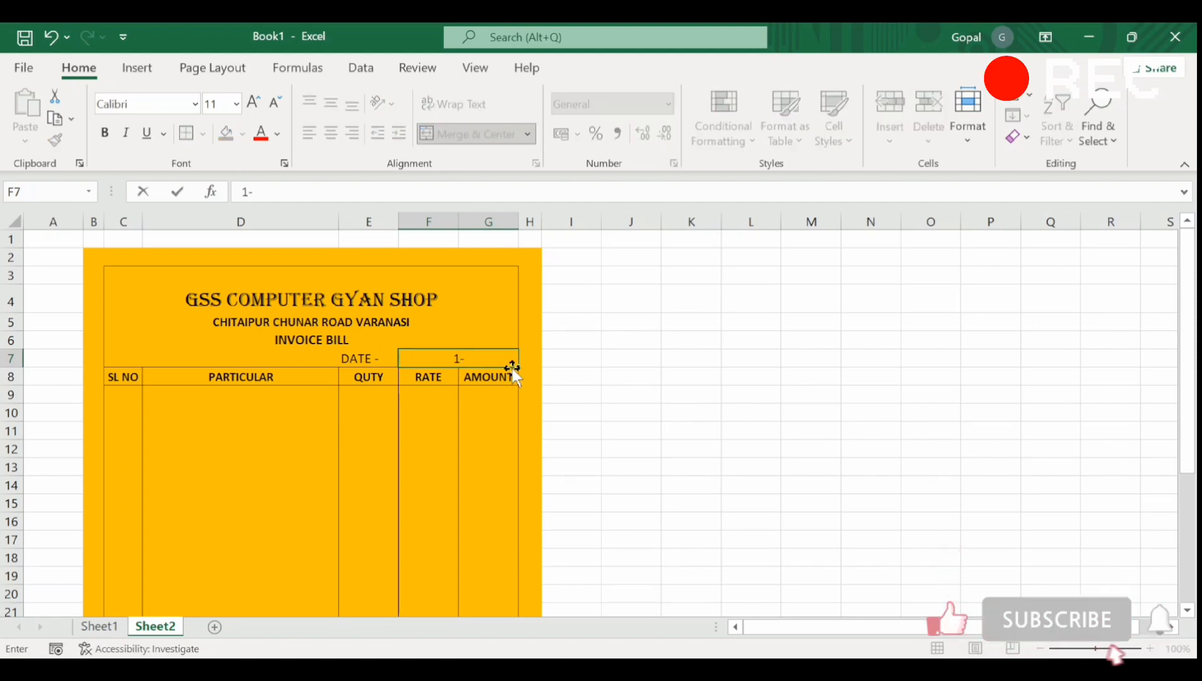
pyautogui.write('1')
pyautogui.write('-')
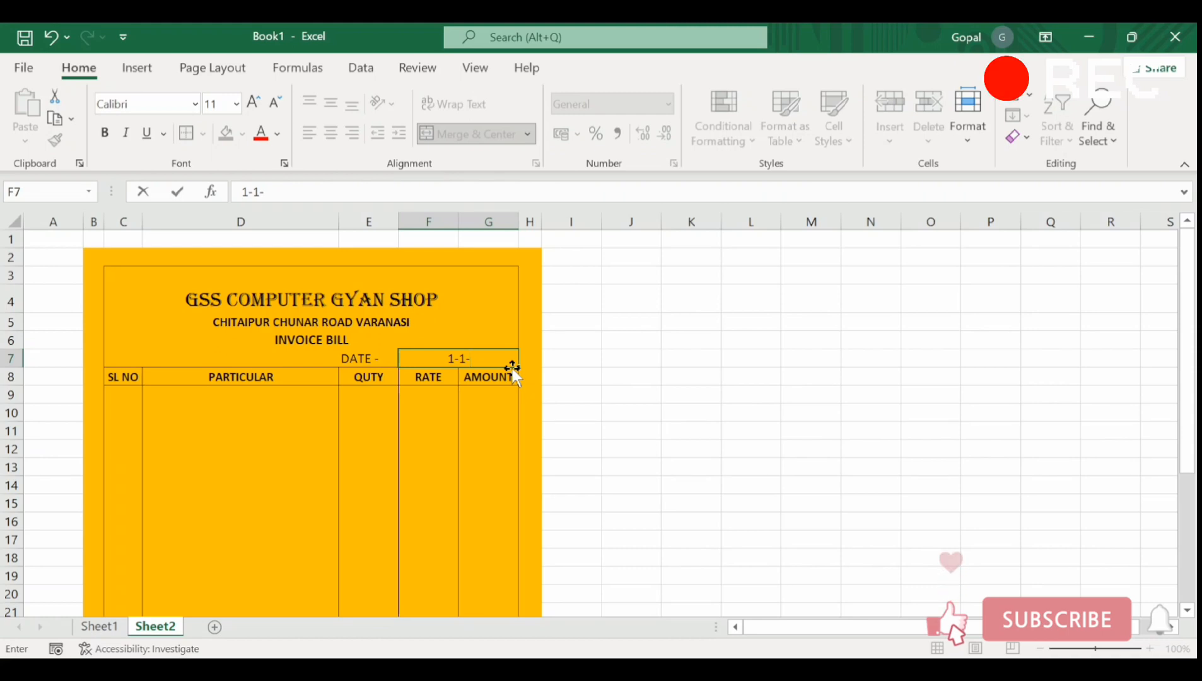
pyautogui.write('2024')
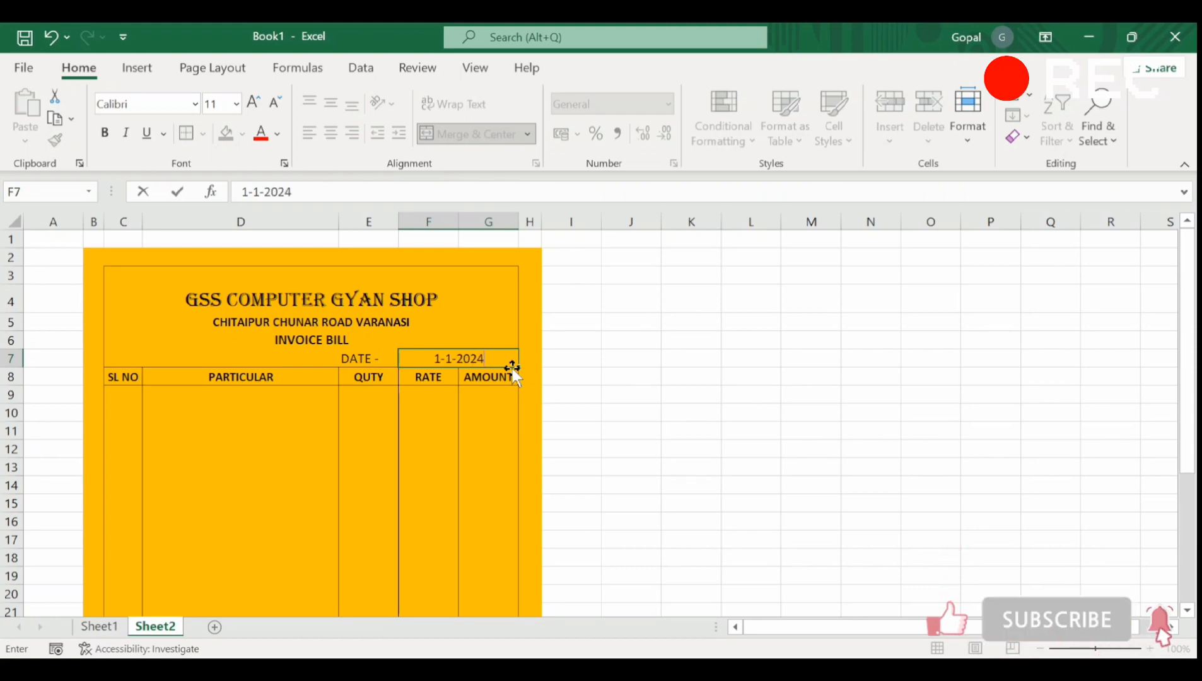
pyautogui.click(486, 412)
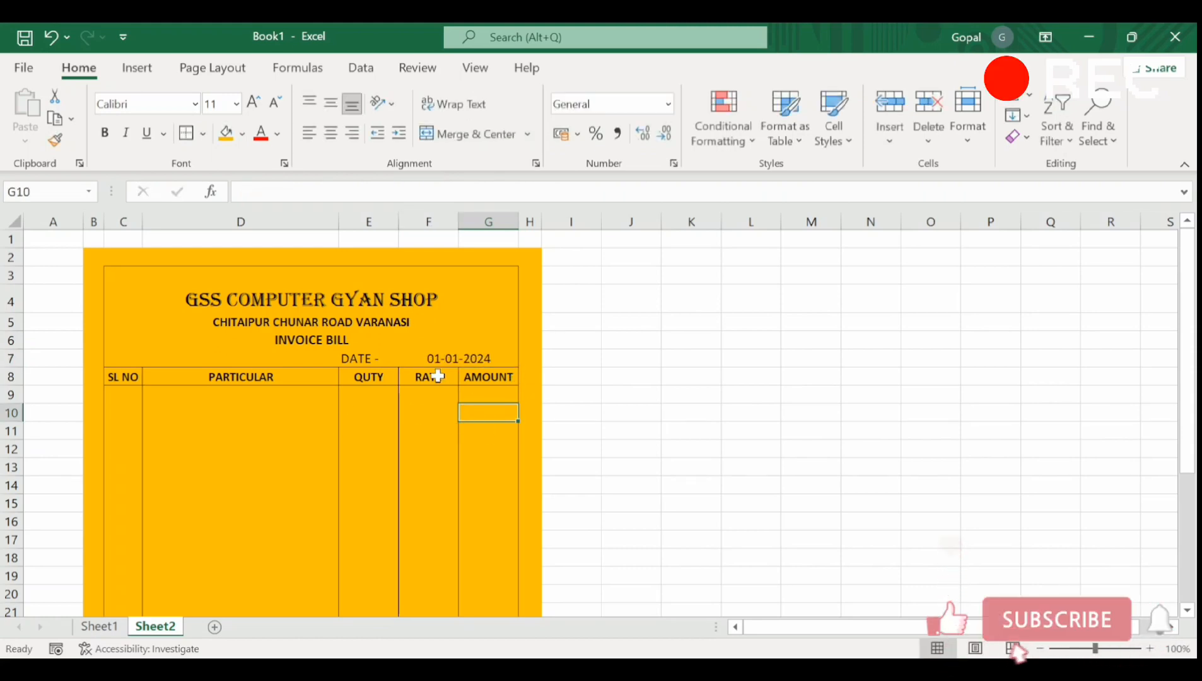
# Step: Enter serial number 1 in C9 and the item name USB KEYBORD in D9
pyautogui.moveTo(1192, 343); pyautogui.dragTo(1191, 375)
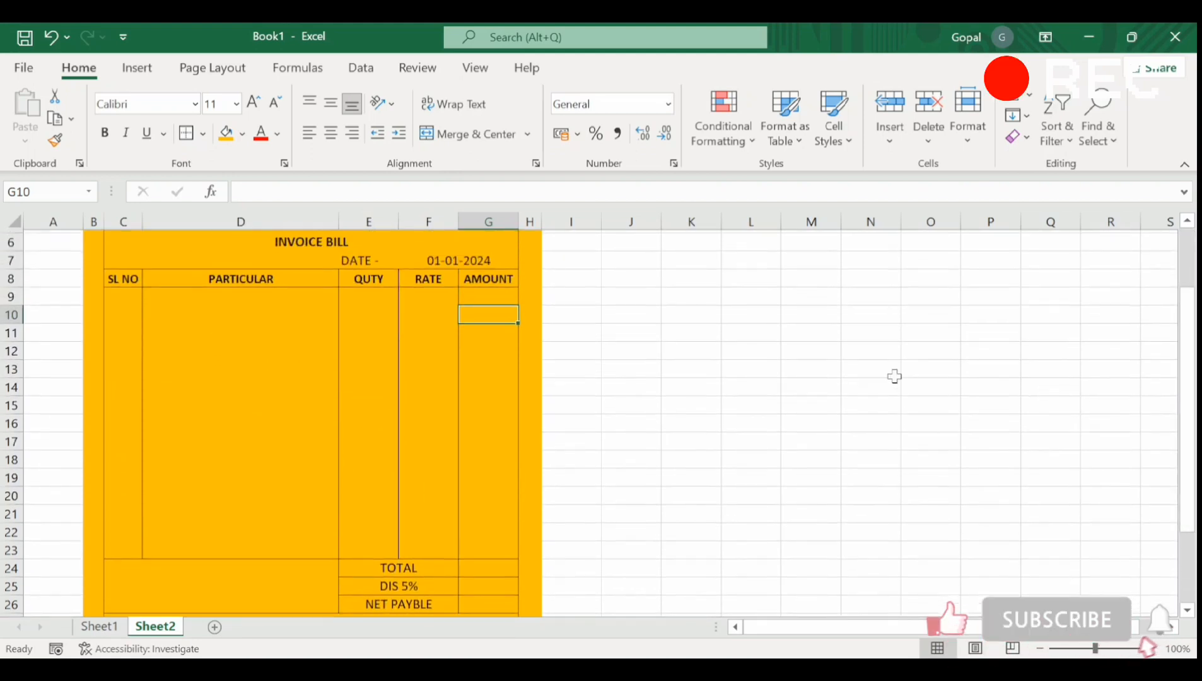
pyautogui.click(129, 293)
pyautogui.write('1')
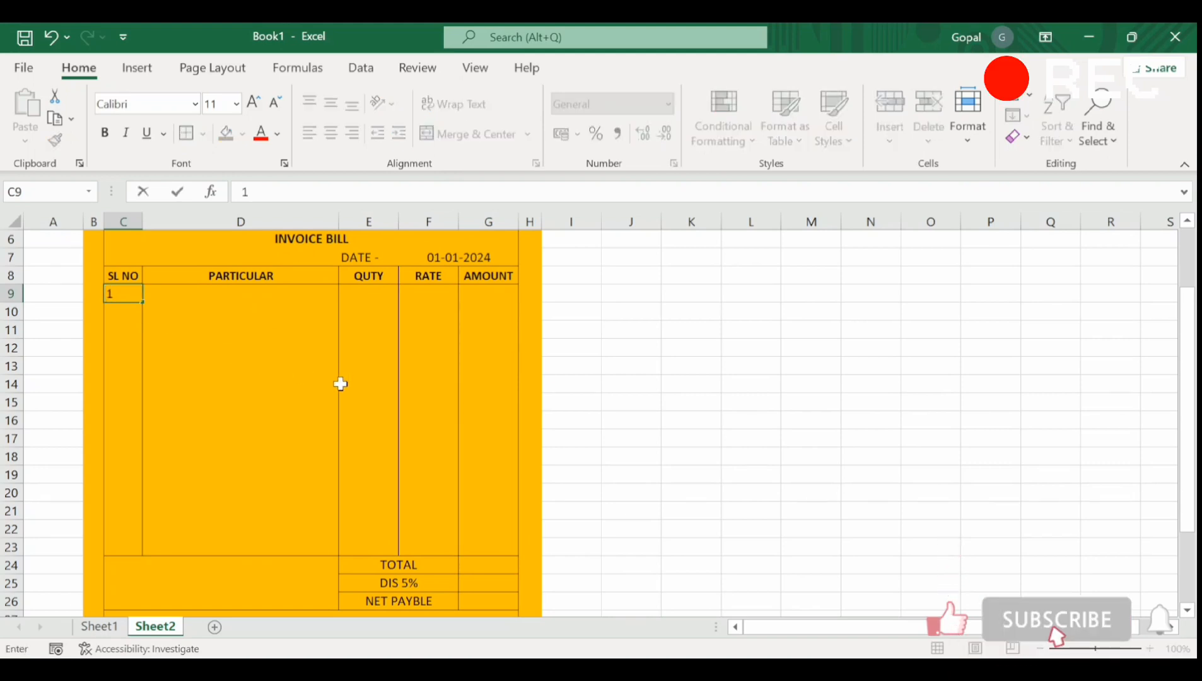
pyautogui.press('Tab')
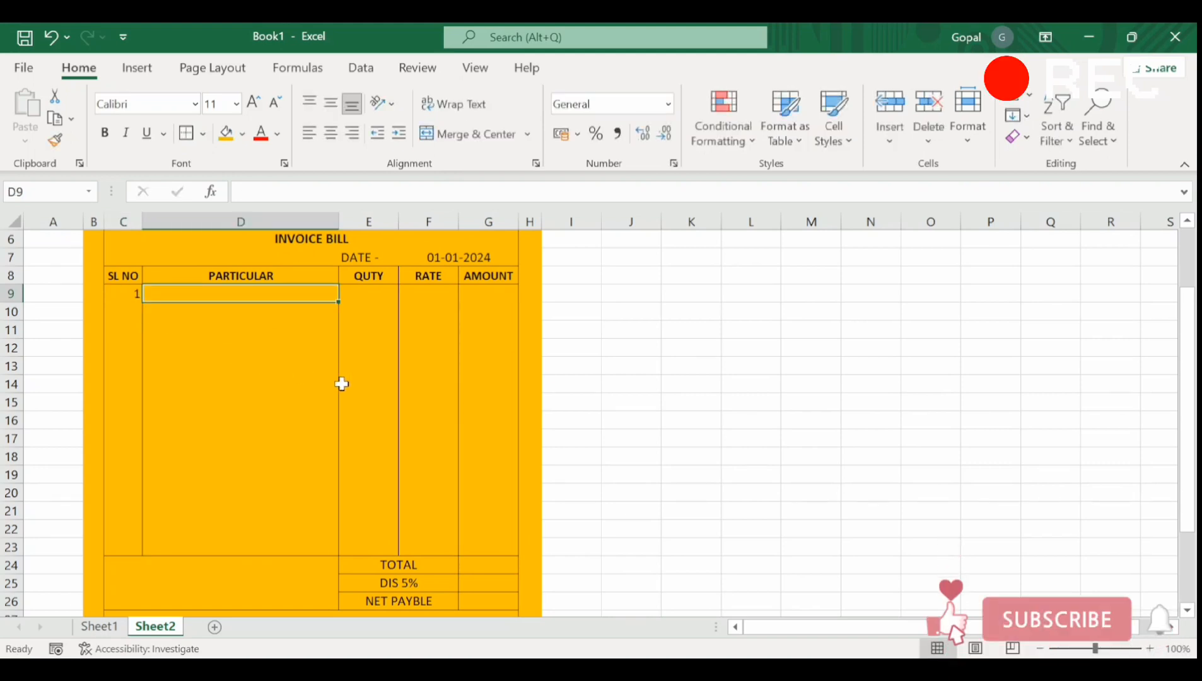
pyautogui.write('USB')
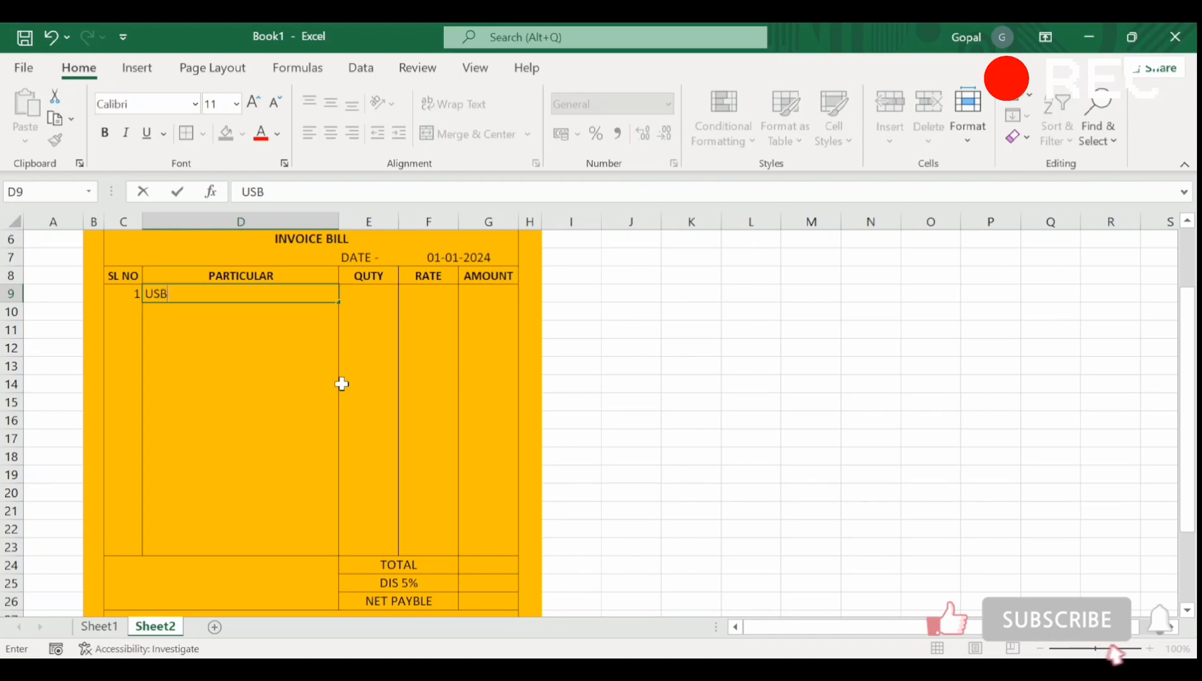
pyautogui.write(' KEYBAO')
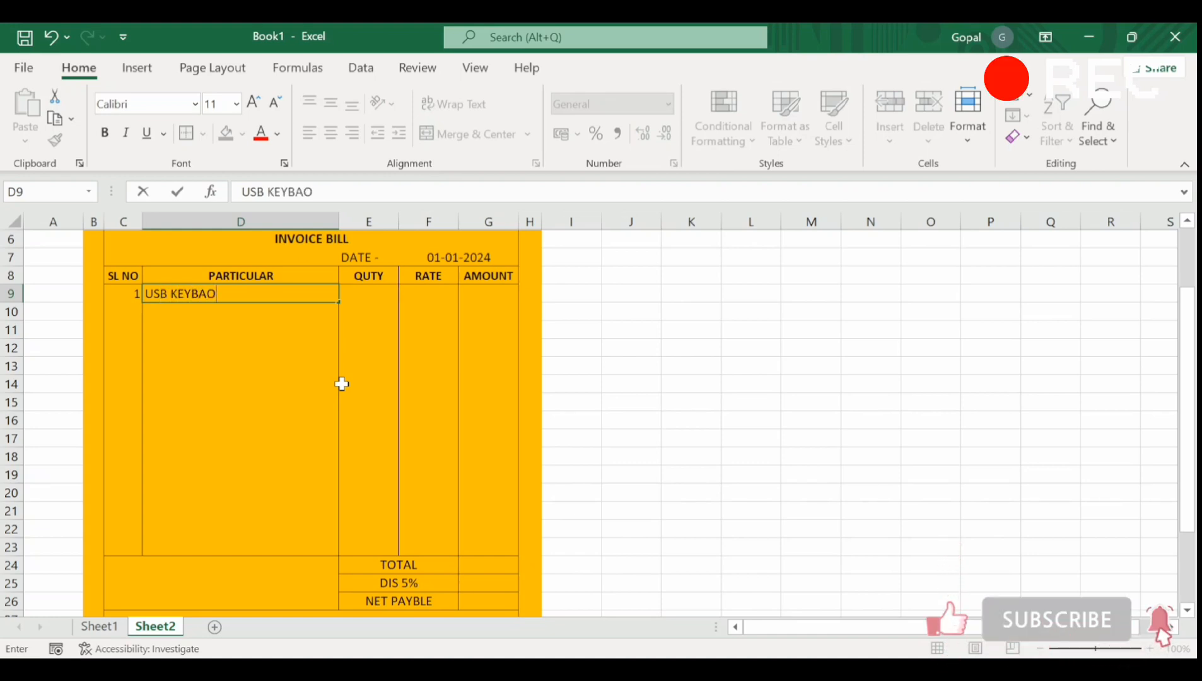
pyautogui.press('BackSpace')
pyautogui.press('BackSpace')
pyautogui.write('OR')
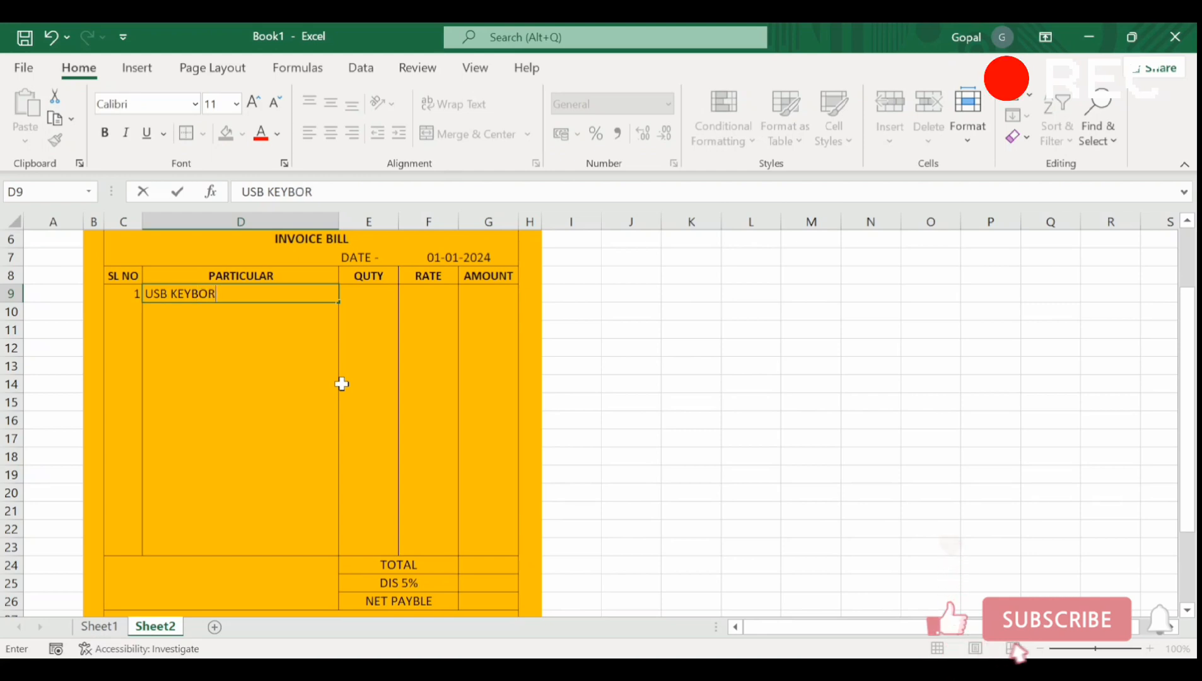
pyautogui.write('D')
pyautogui.press('Tab')
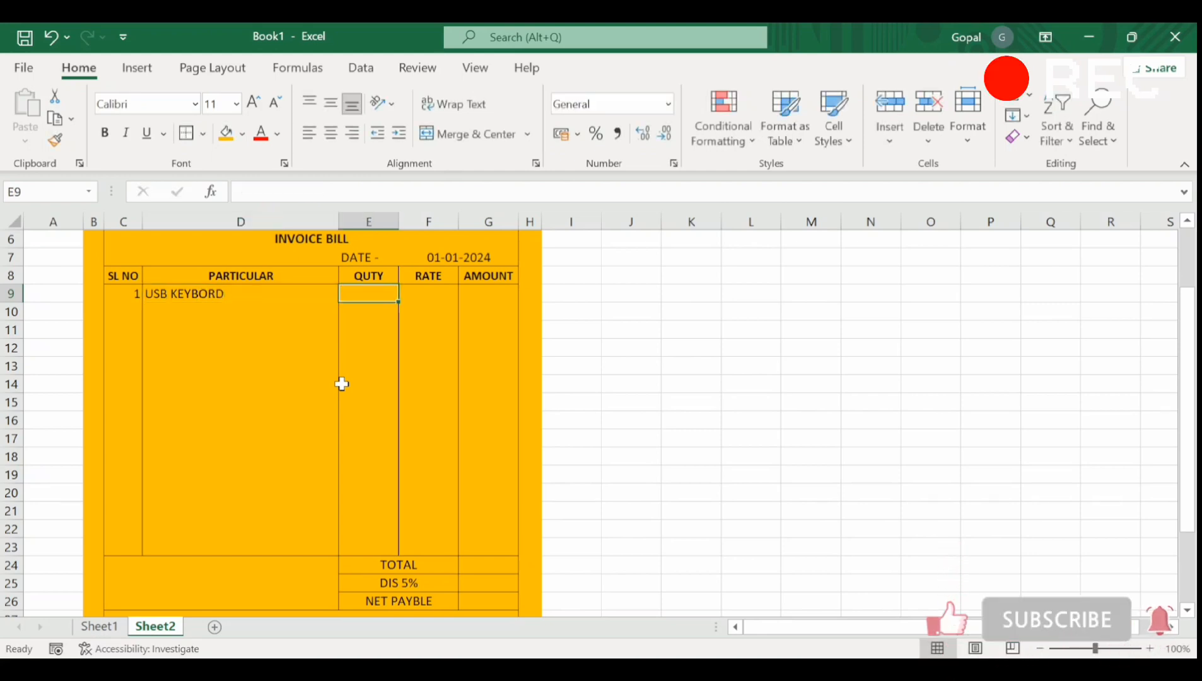
# Step: Enter quantity 10 in E9 and rate 200 in F9 for the USB KEYBORD item
pyautogui.write('10')
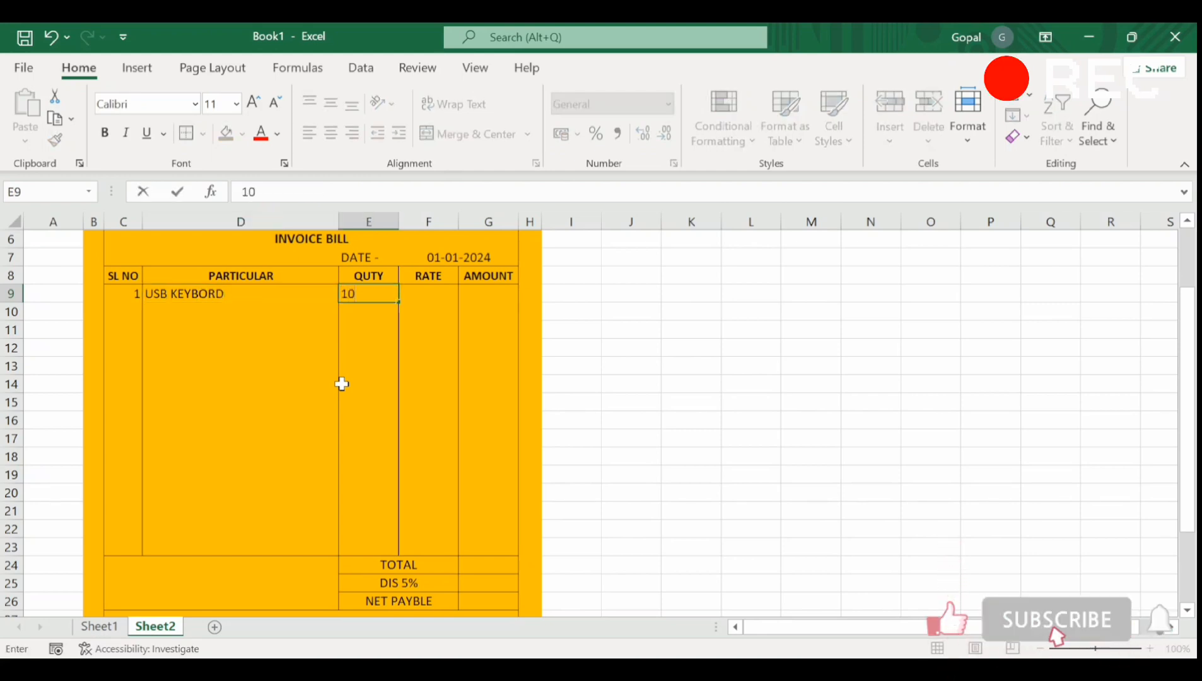
pyautogui.press('Tab')
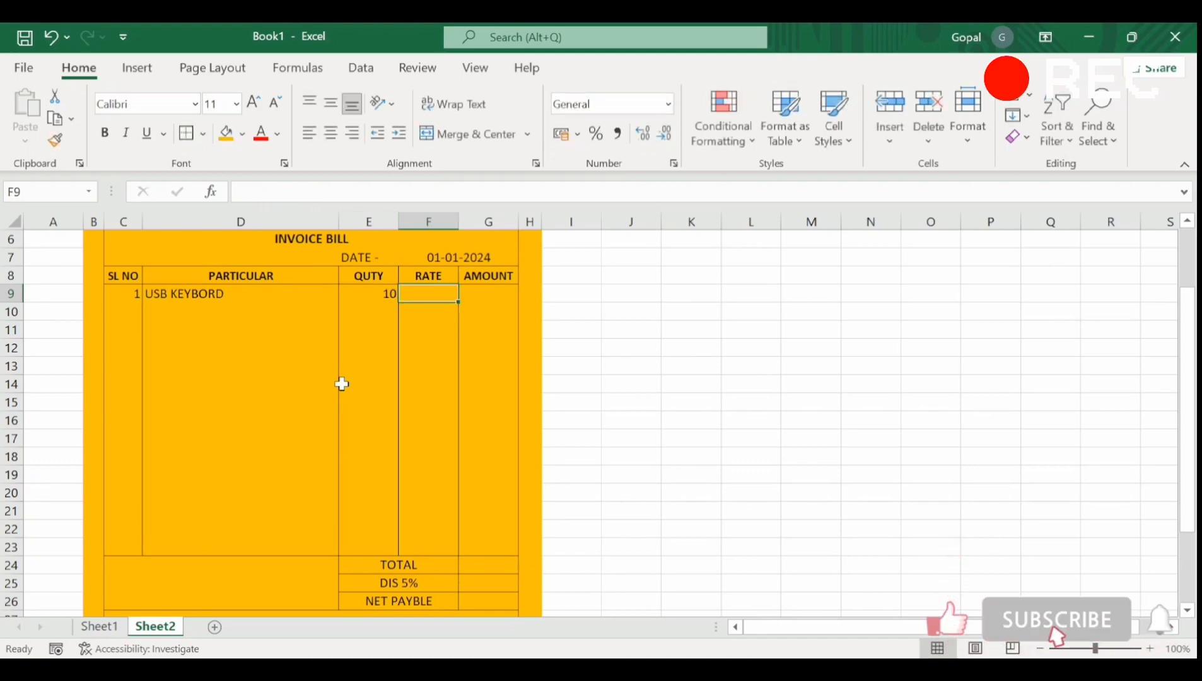
pyautogui.write('200')
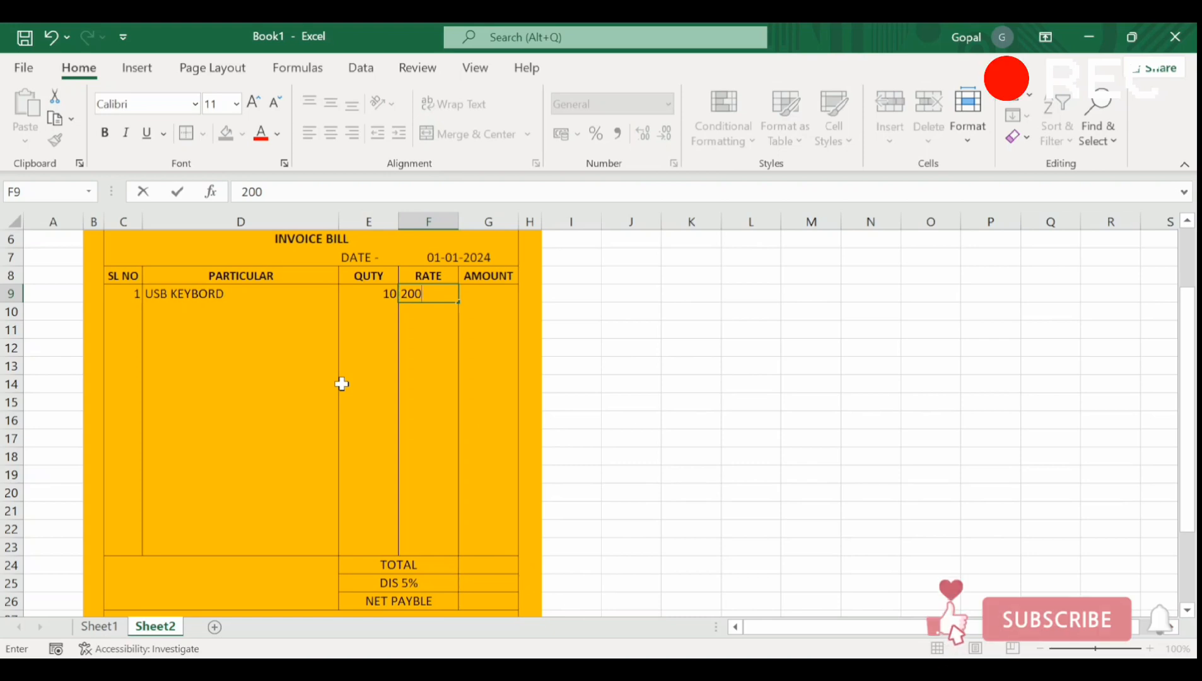
pyautogui.press('Tab')
# Step: Enter the formula =E9*F9 in G9 to multiply the quantity by the rate
pyautogui.write('=')
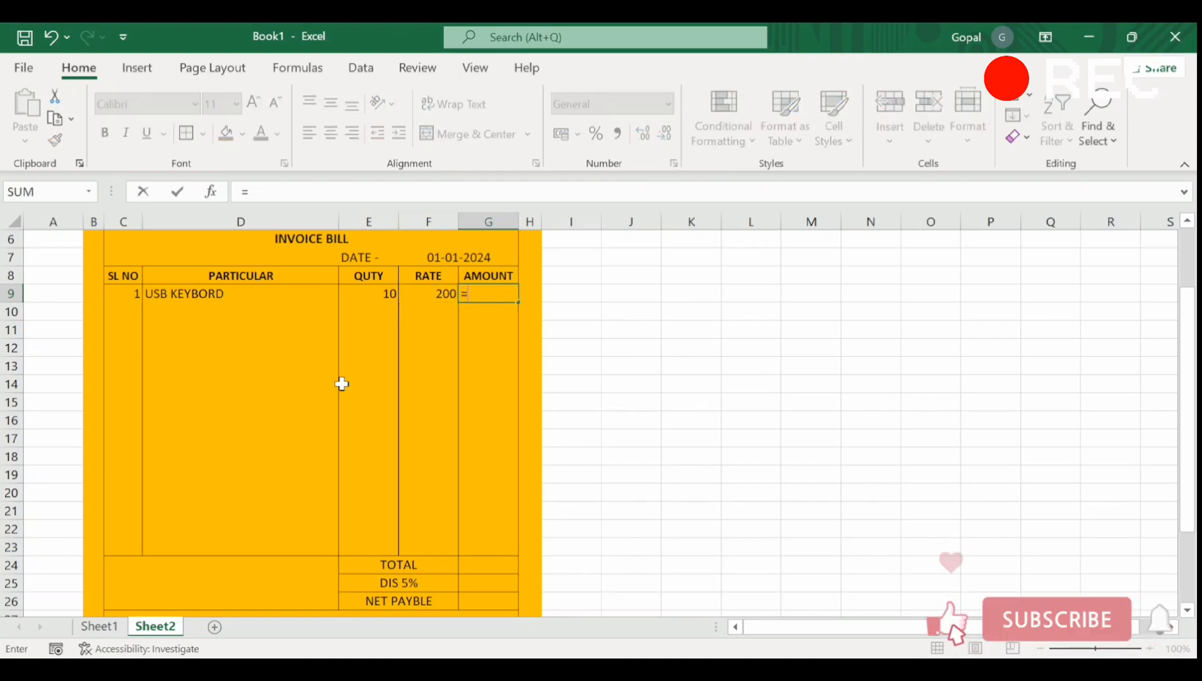
pyautogui.click(372, 294)
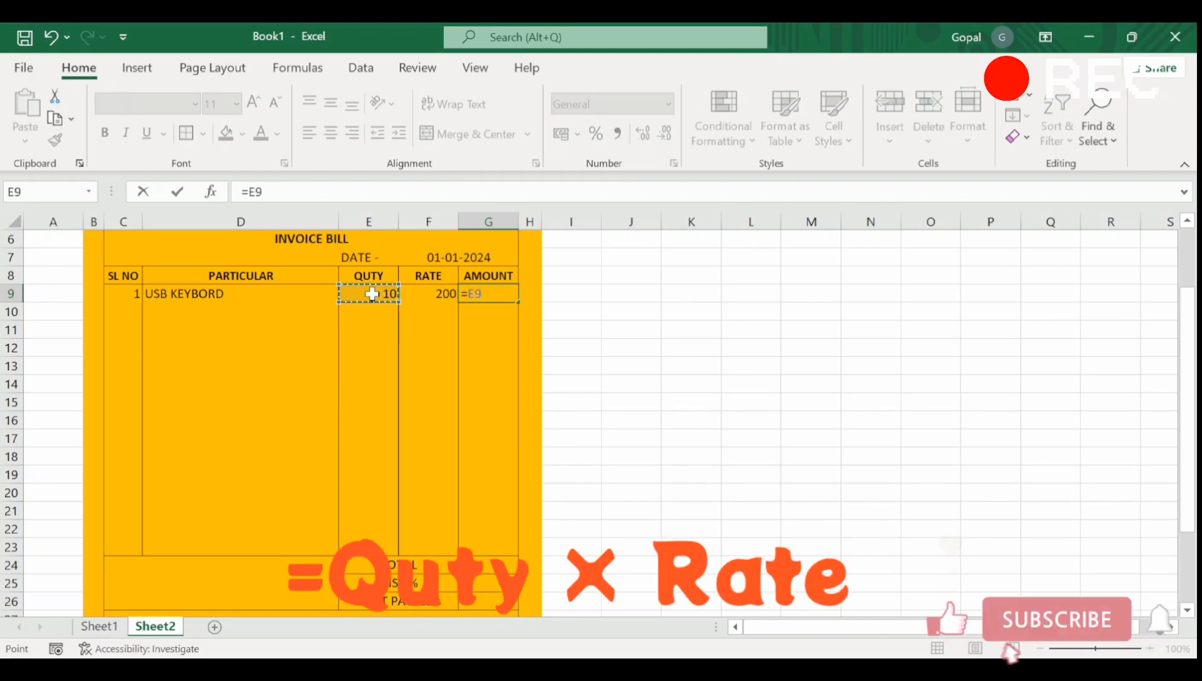
pyautogui.write('8')
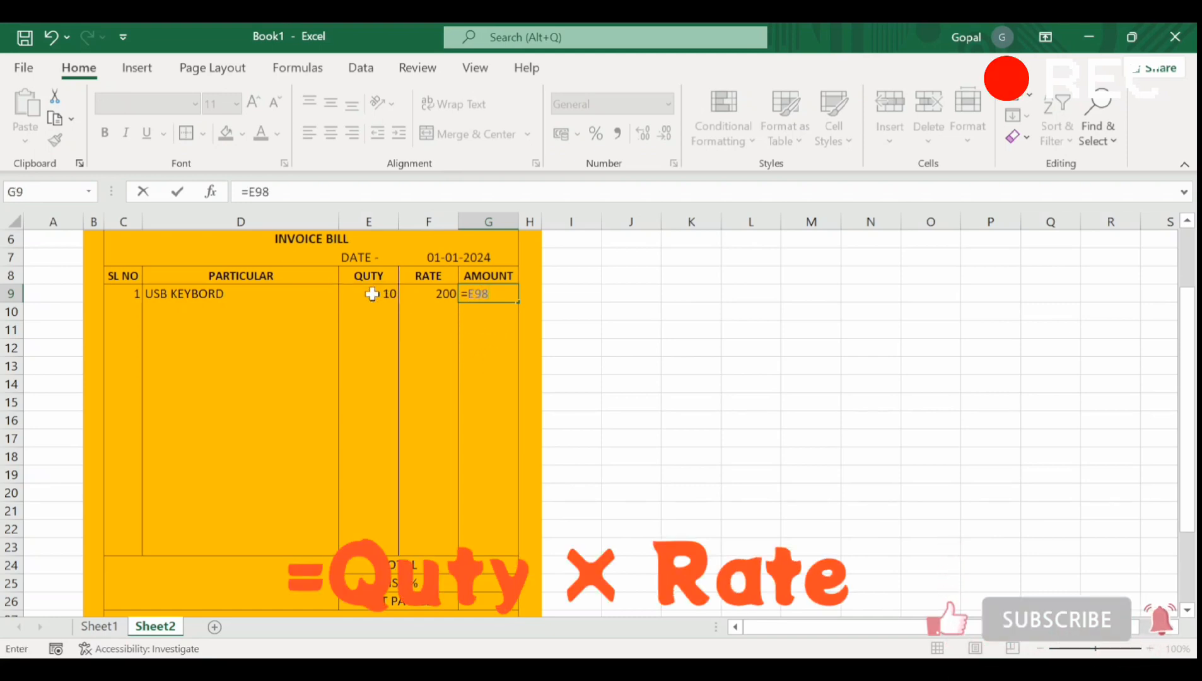
pyautogui.press('BackSpace')
pyautogui.write('*')
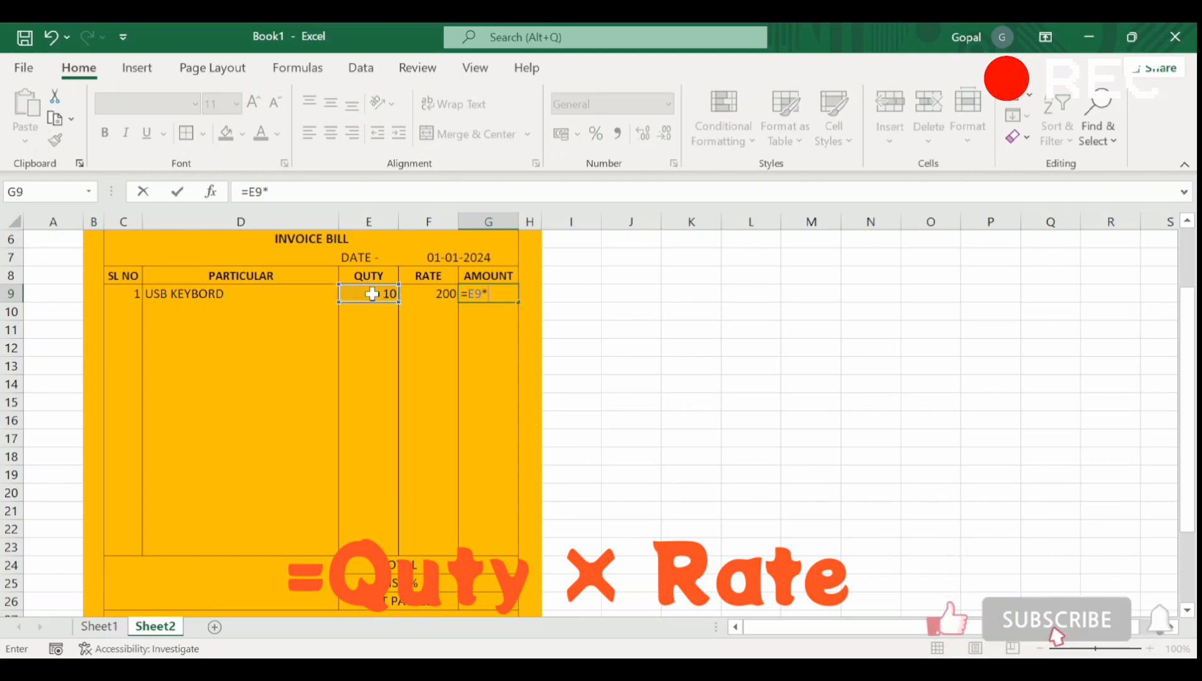
pyautogui.click(451, 292)
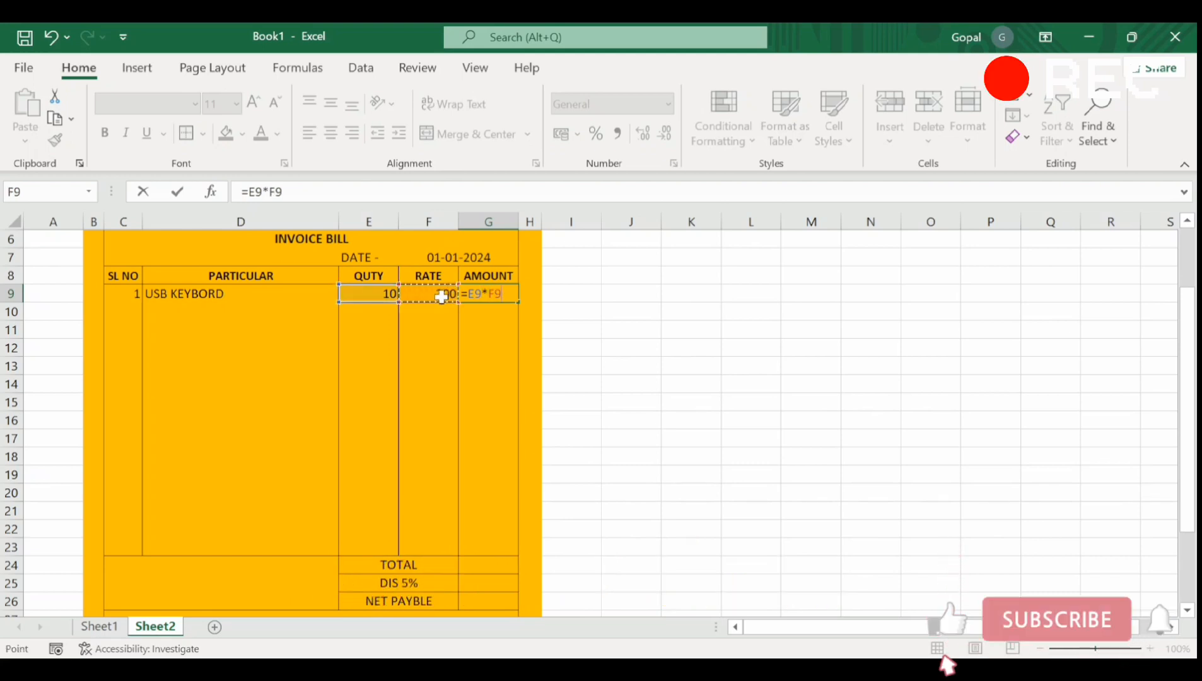
pyautogui.press('Return')
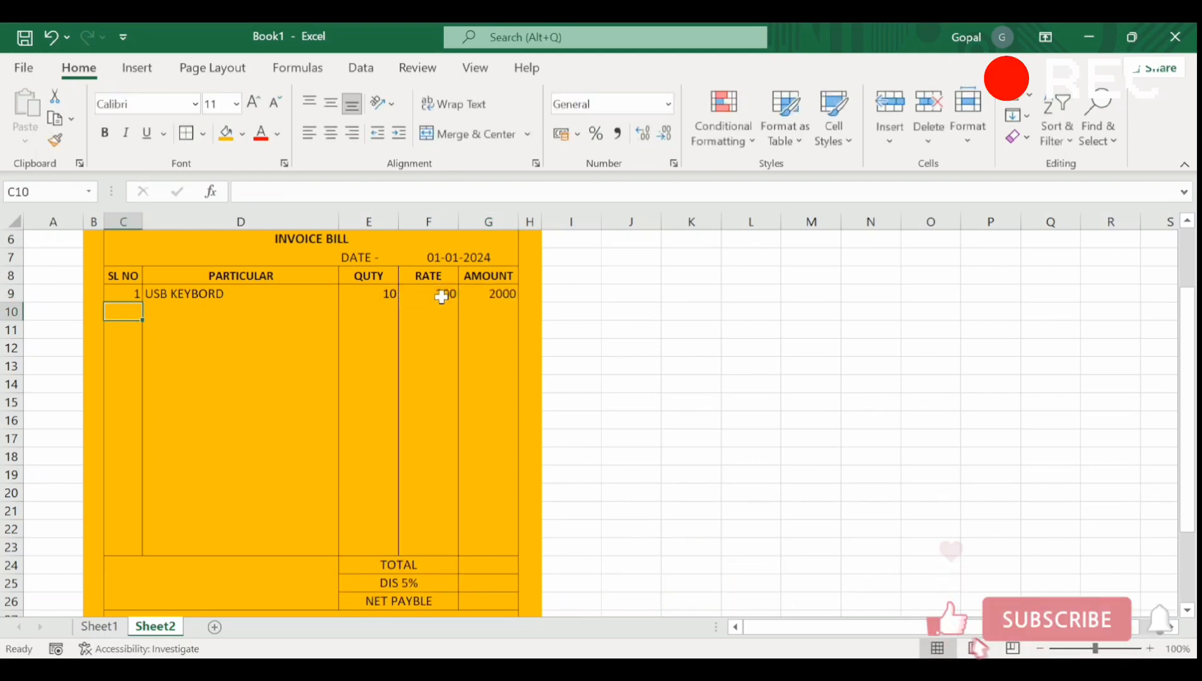
# Step: Fill the G9 amount formula down through G23 and check a copied cell
pyautogui.doubleClick(499, 294)
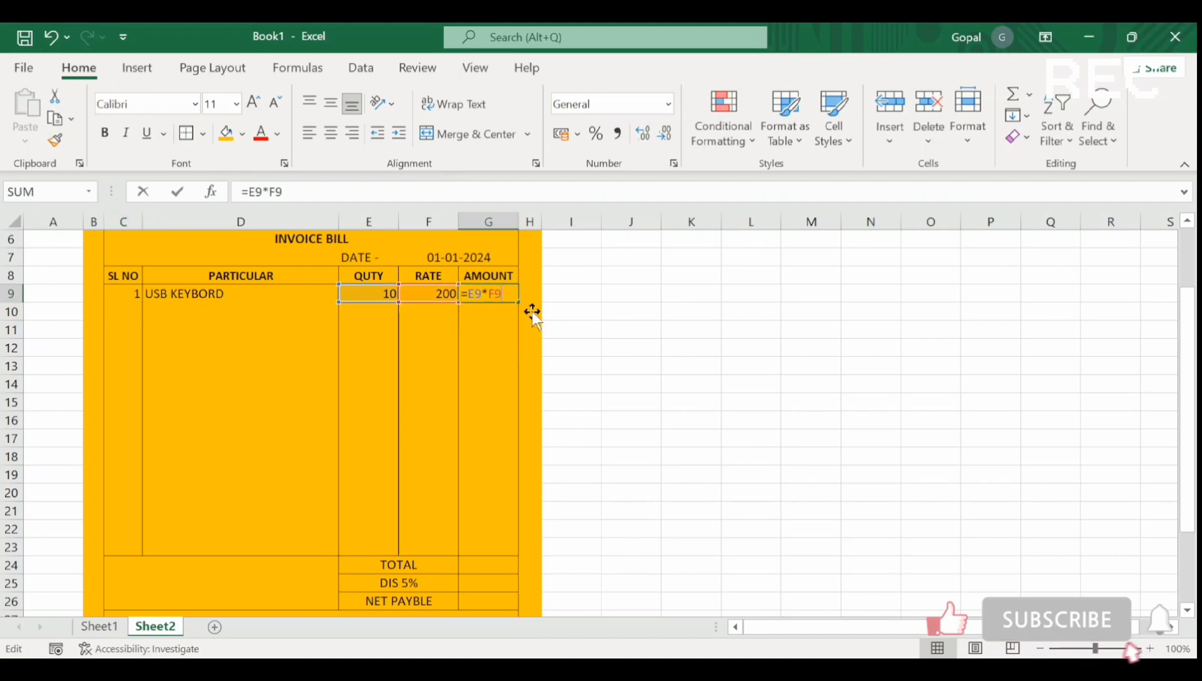
pyautogui.press('Return')
pyautogui.click(501, 292)
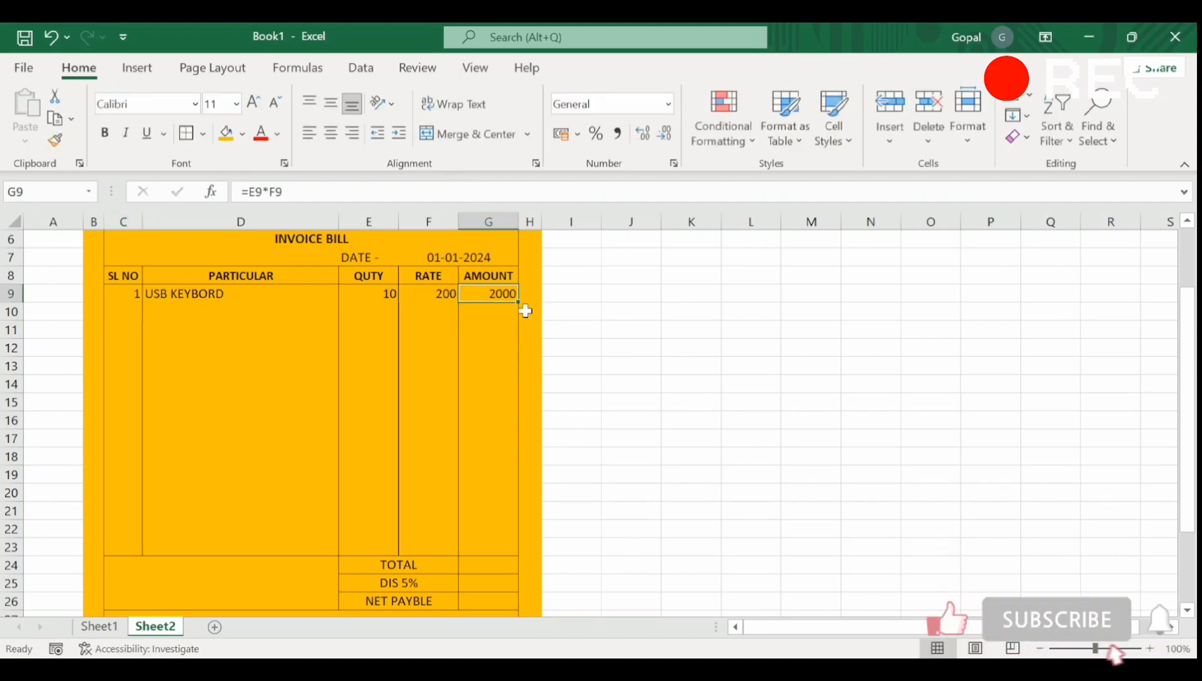
pyautogui.moveTo(518, 301); pyautogui.dragTo(519, 554)
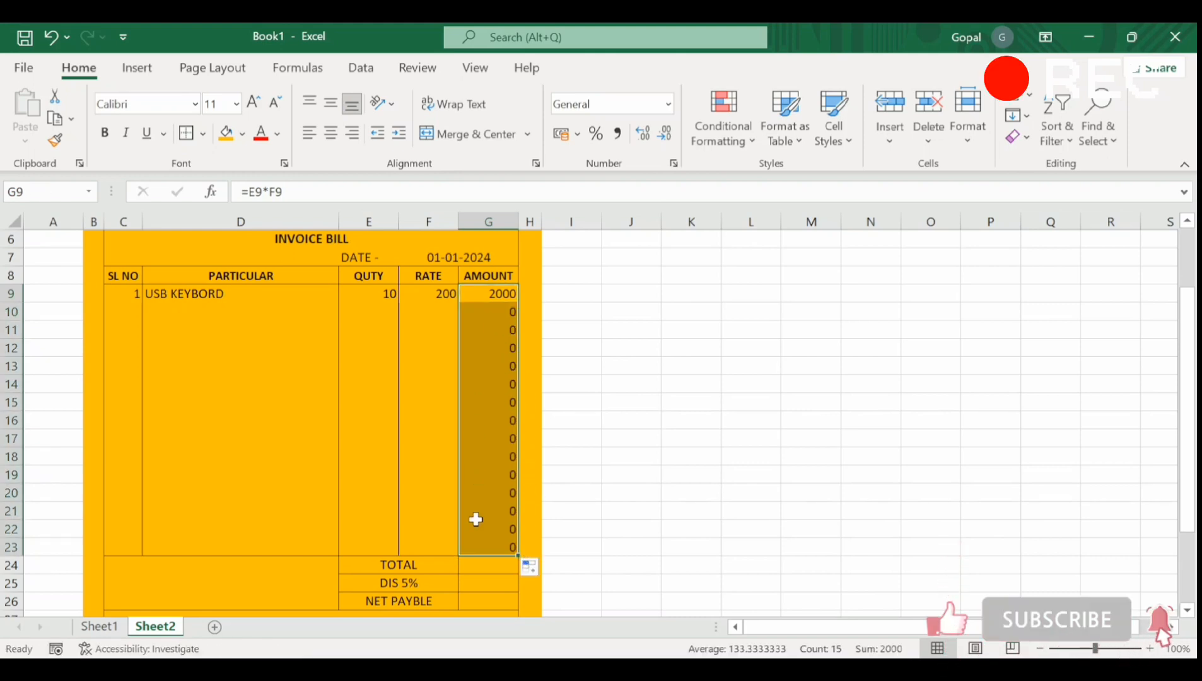
pyautogui.click(491, 332)
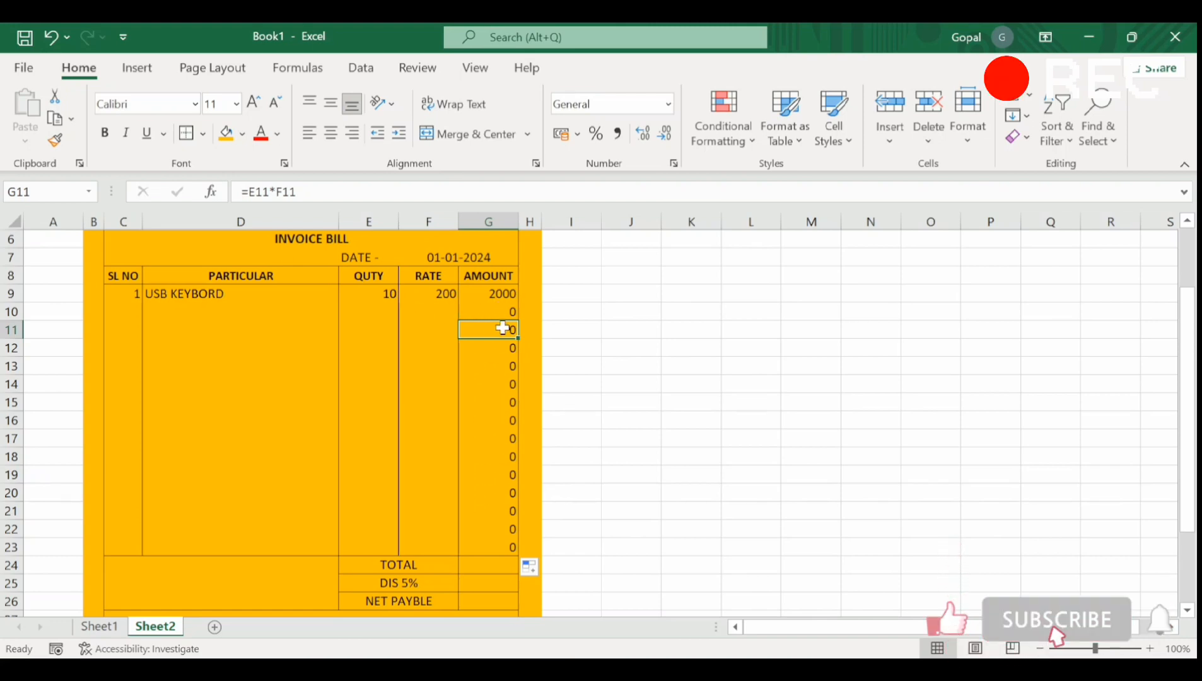
# Step: Insert IF(AND(E9="", before the product in G9's formula to begin a blank-quantity test
pyautogui.click(494, 296)
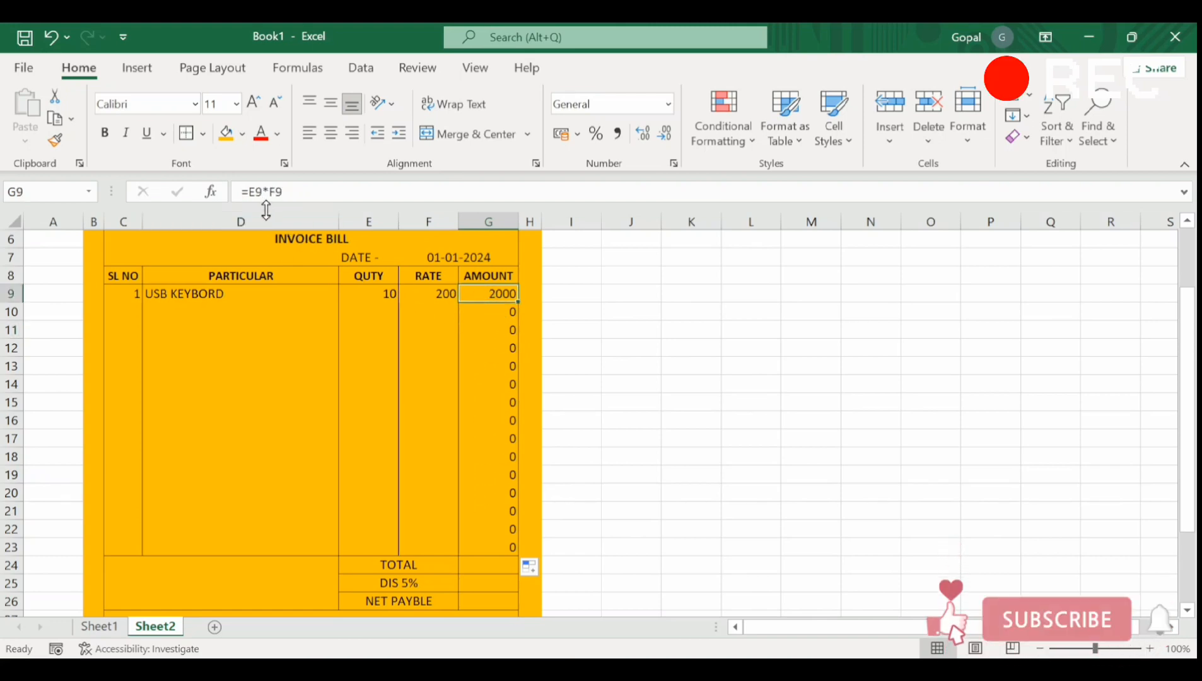
pyautogui.click(249, 191)
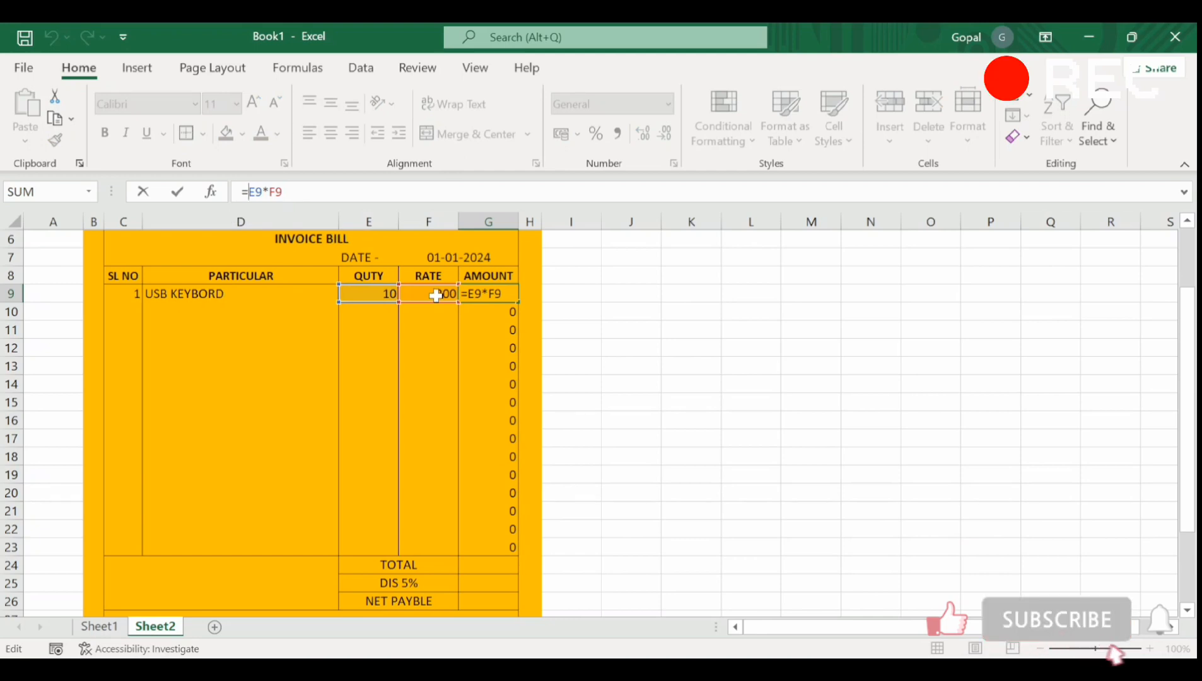
pyautogui.write('IF')
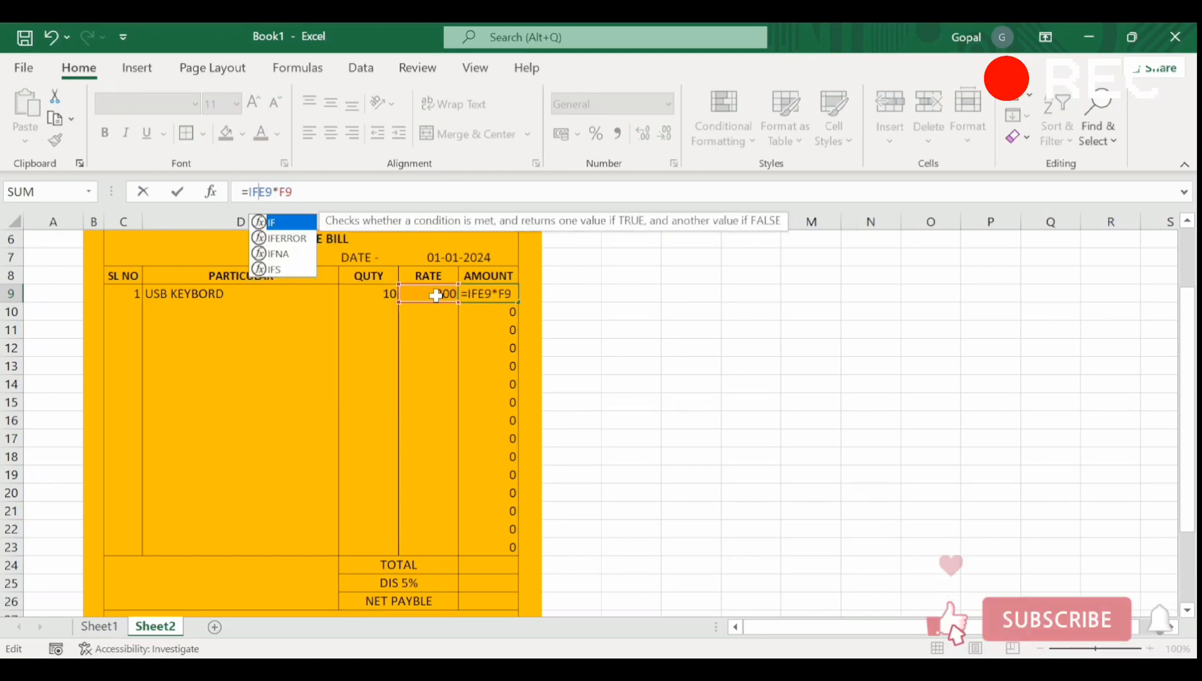
pyautogui.write('(AND')
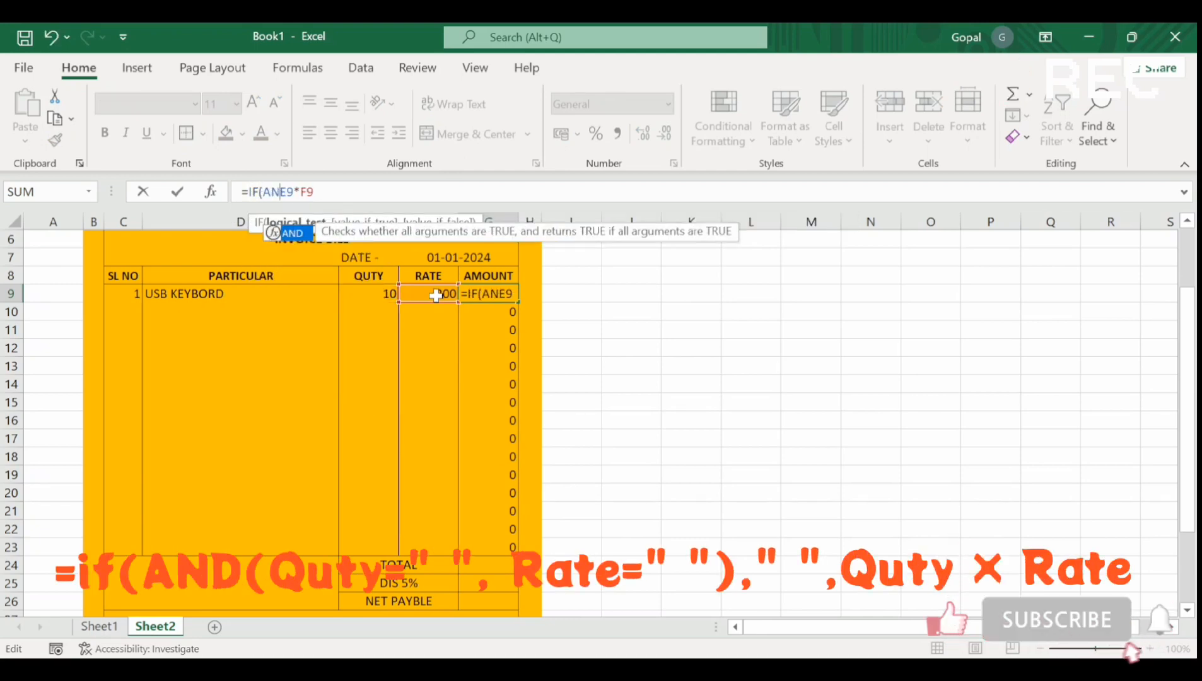
pyautogui.write('(')
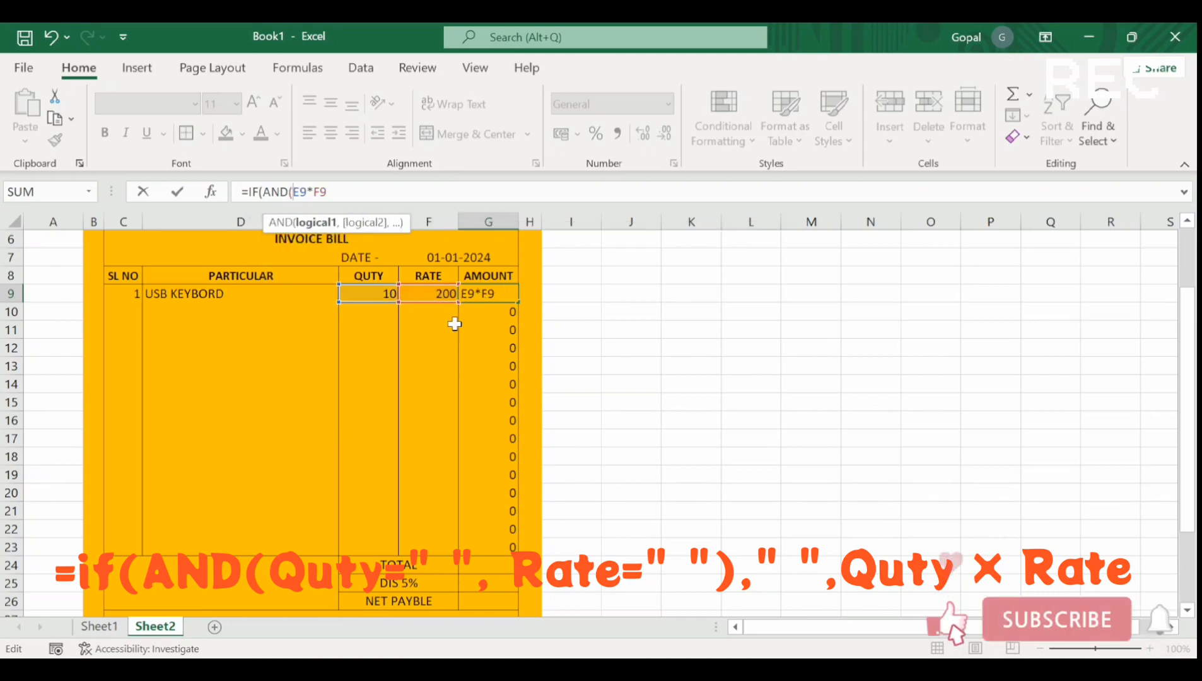
pyautogui.click(367, 292)
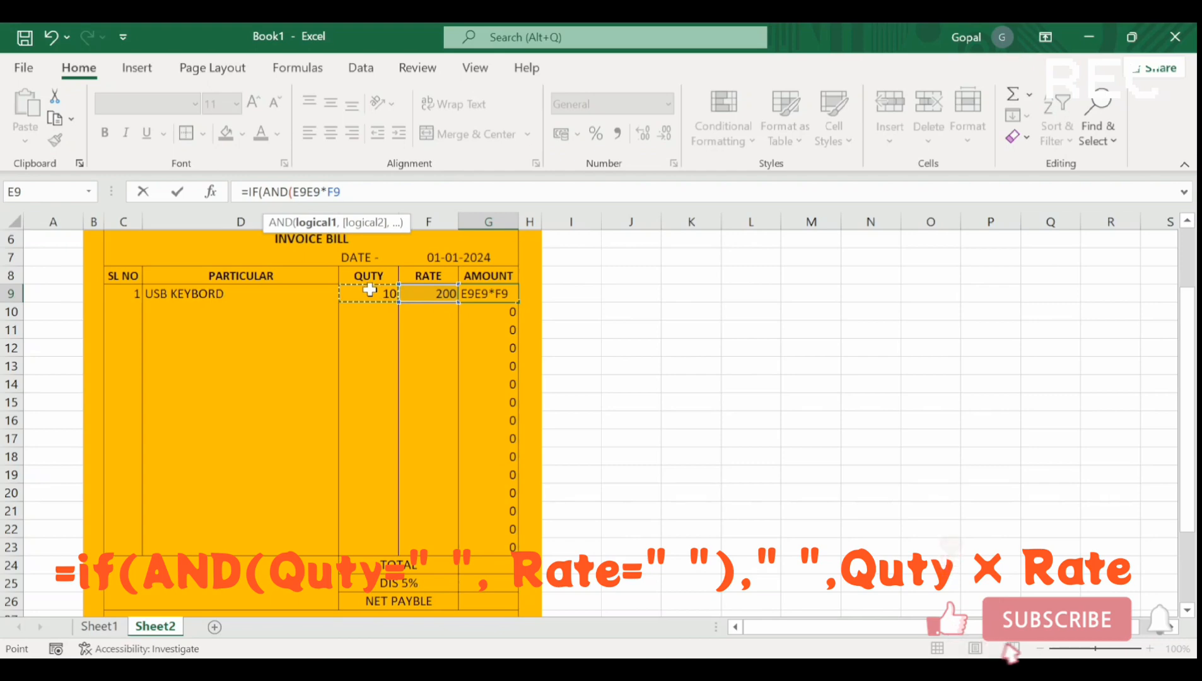
pyautogui.write('=')
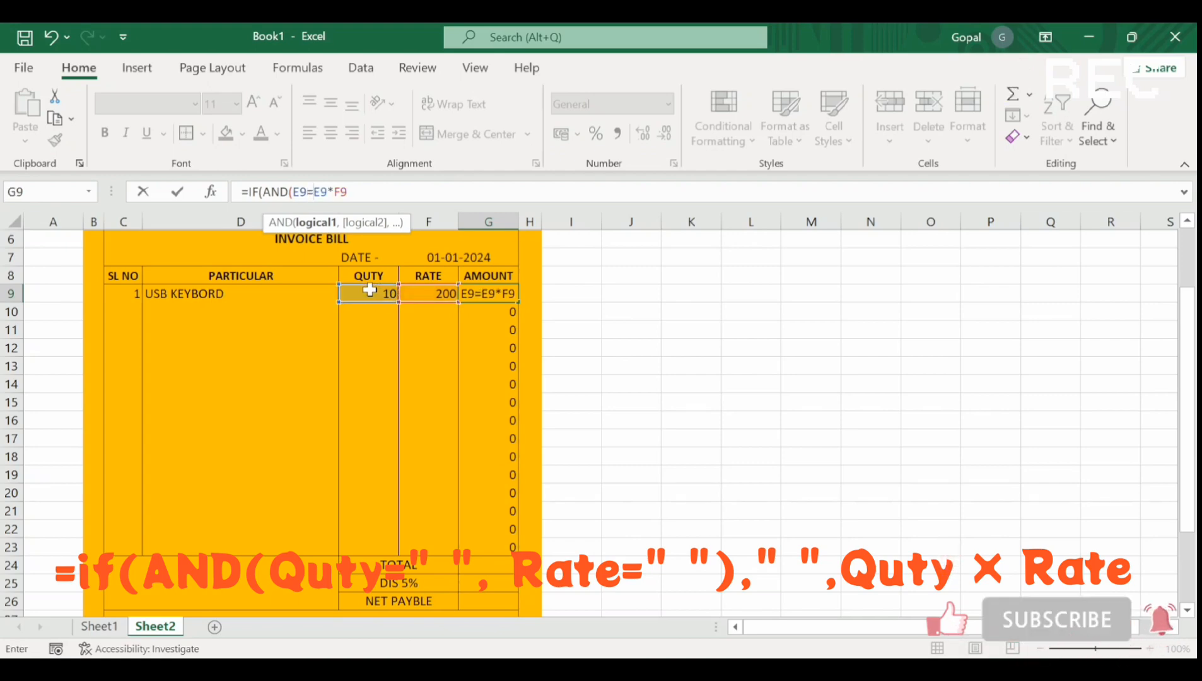
pyautogui.write('""')
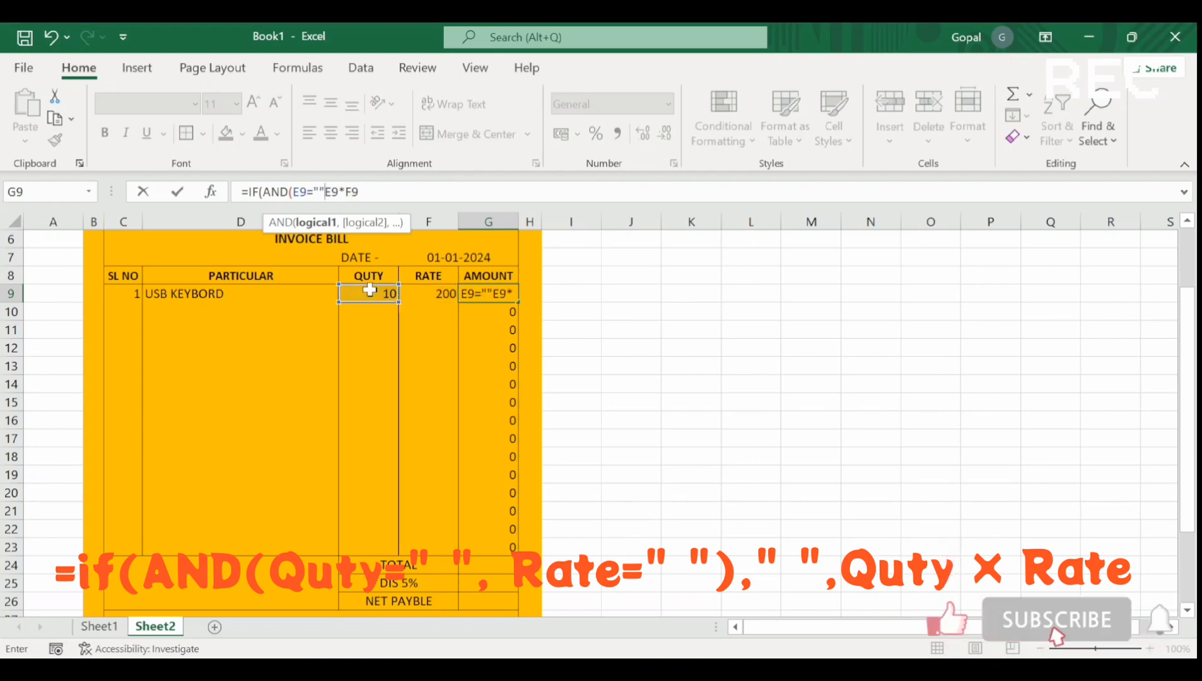
pyautogui.write(',')
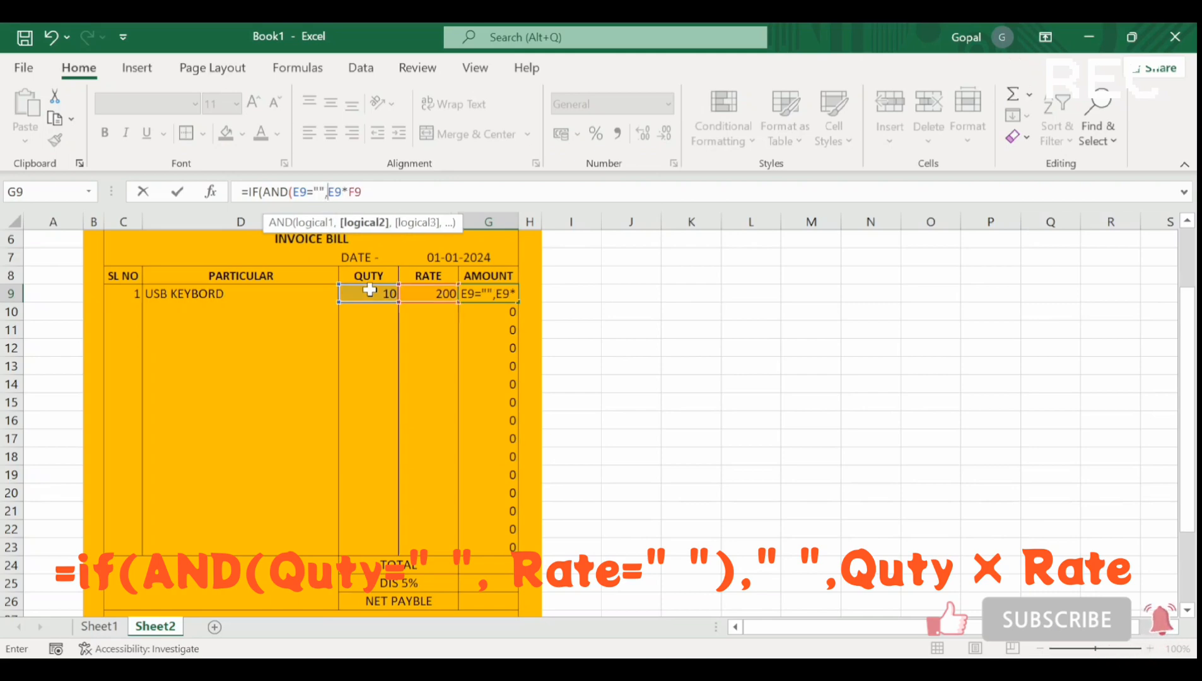
# Step: Add the blank-rate condition F9="" to G9's AND test and close its parenthesis
pyautogui.click(427, 293)
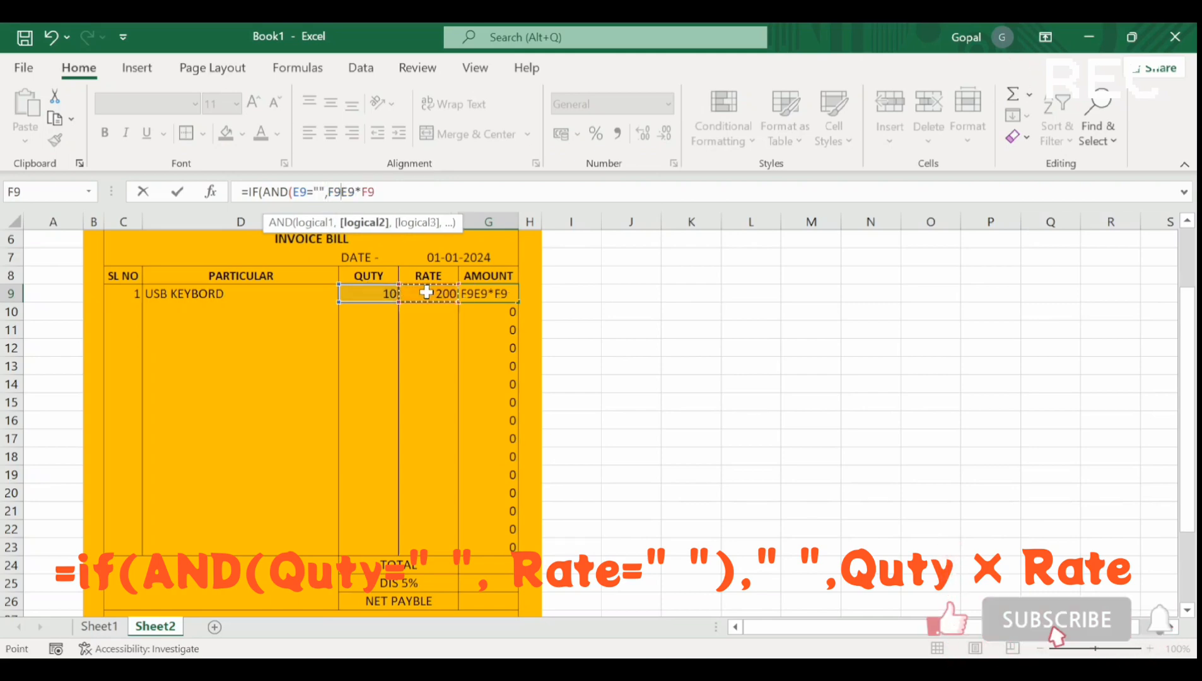
pyautogui.write(',')
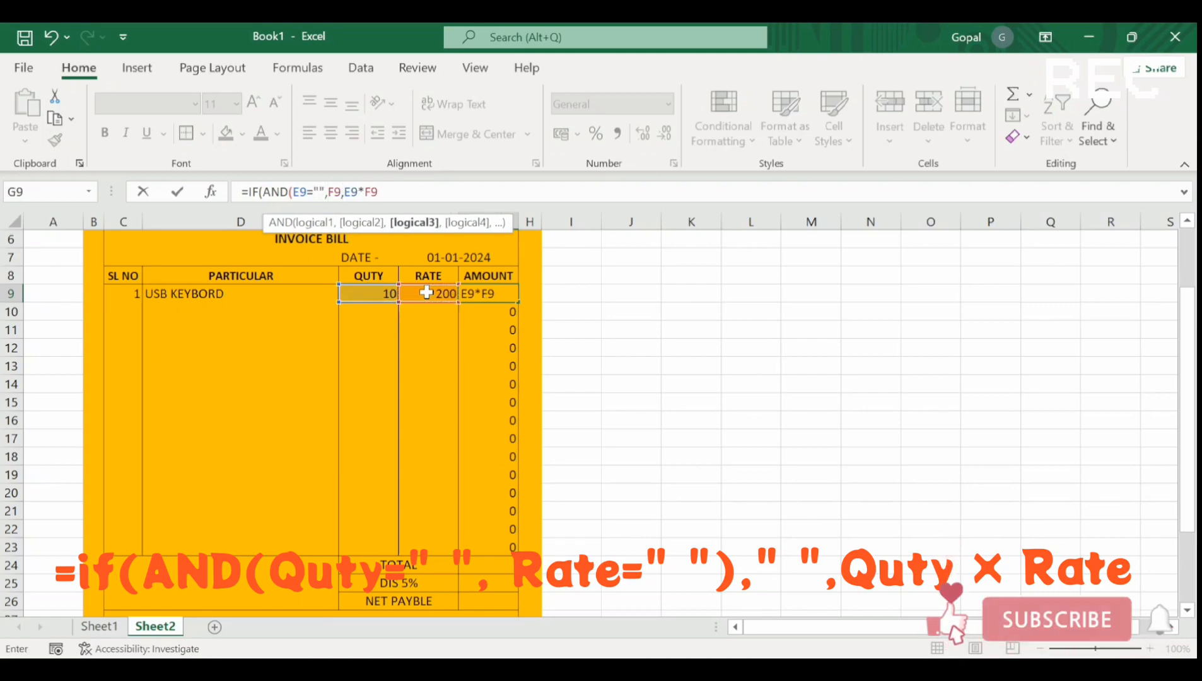
pyautogui.write('""')
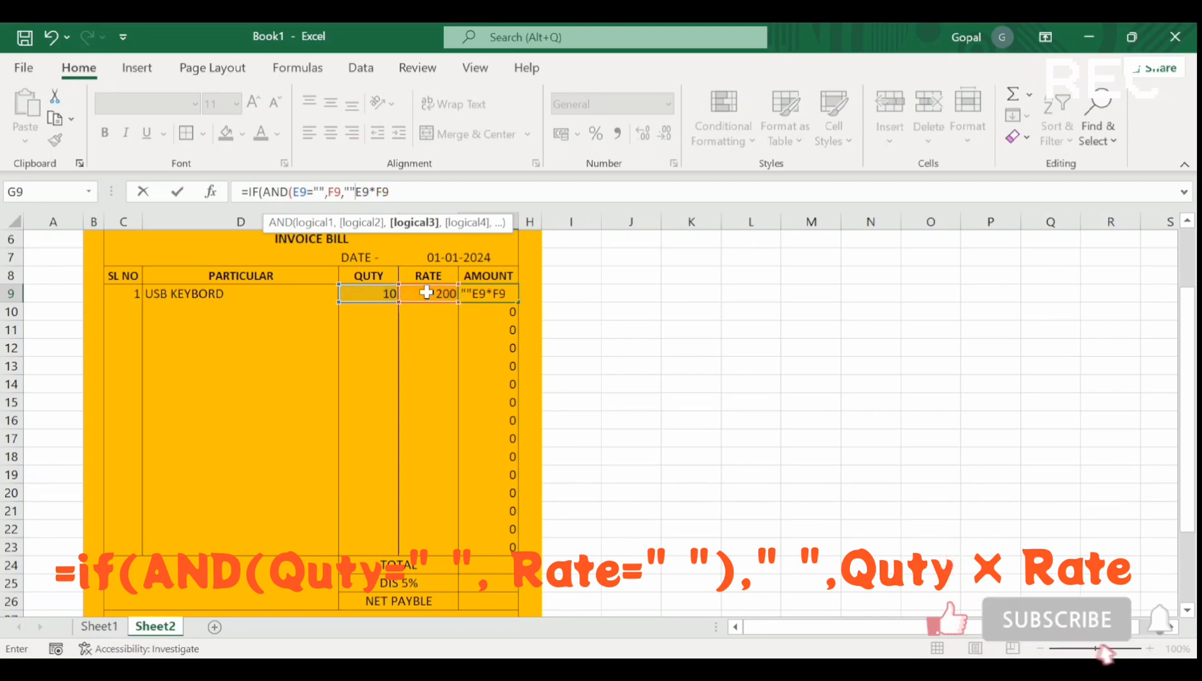
pyautogui.press('BackSpace')
pyautogui.press('BackSpace')
pyautogui.press('BackSpace')
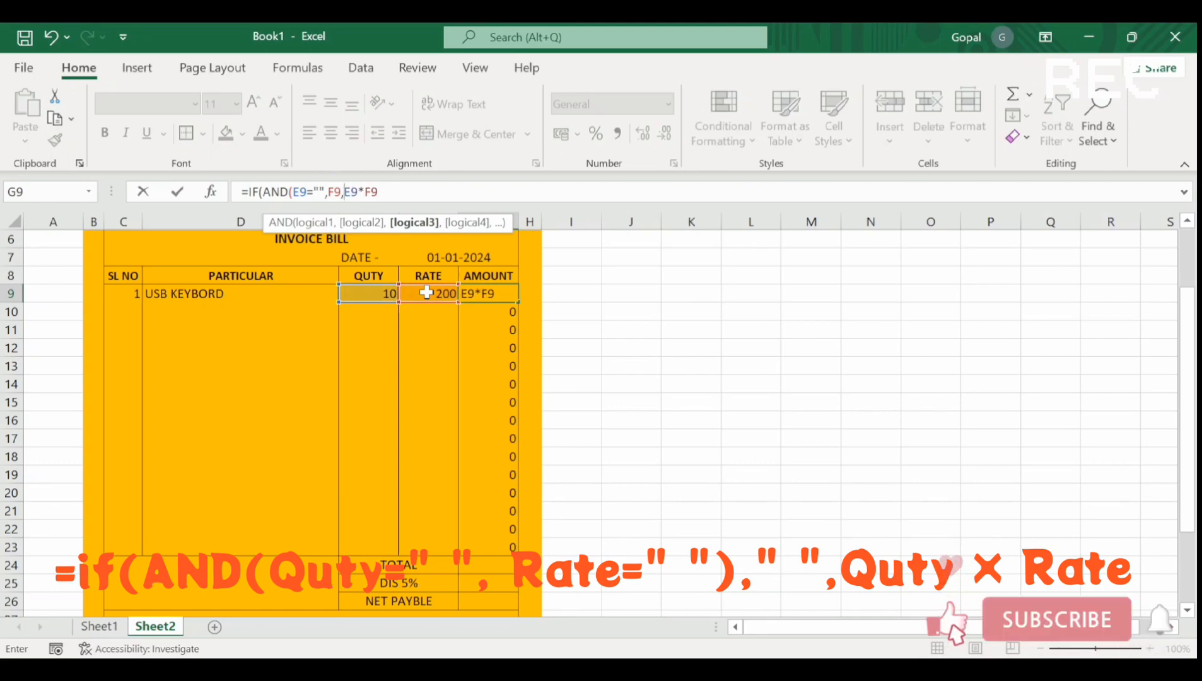
pyautogui.write('="')
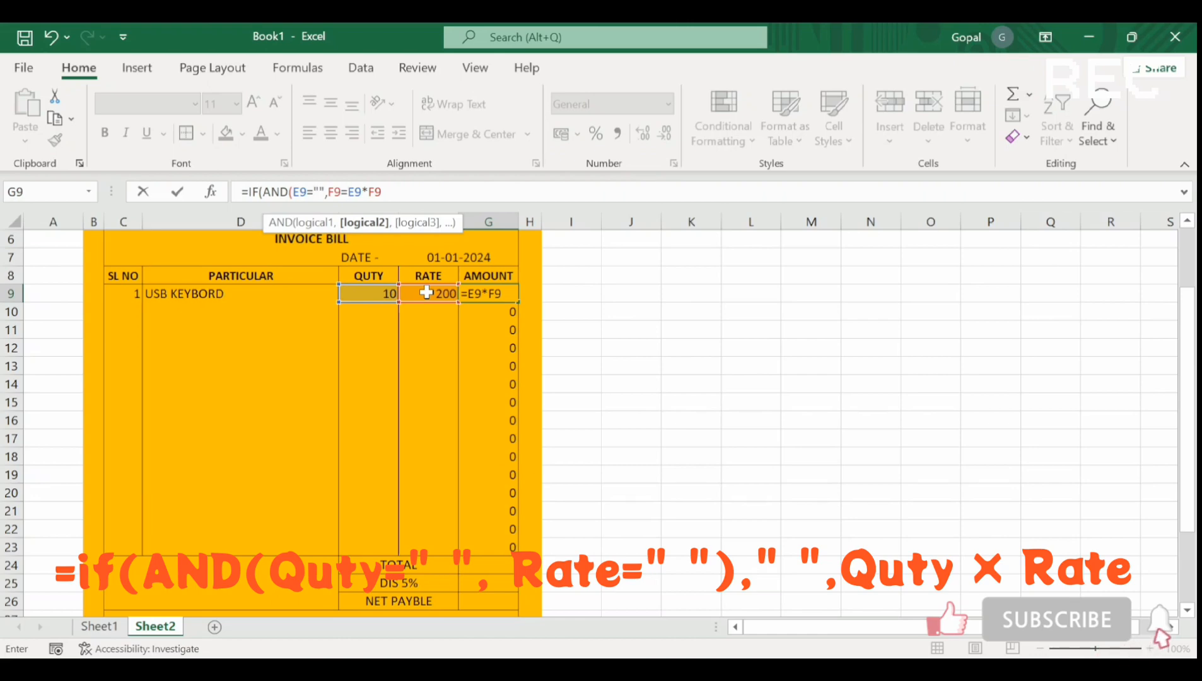
pyautogui.write('"')
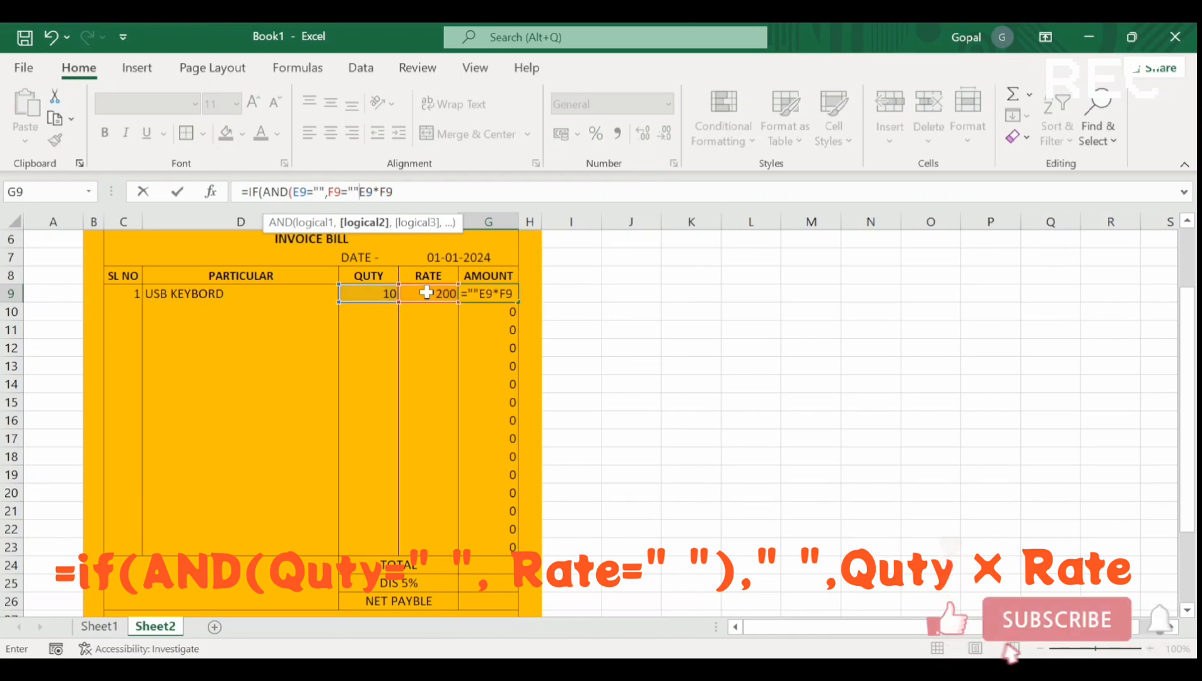
pyautogui.write(')')
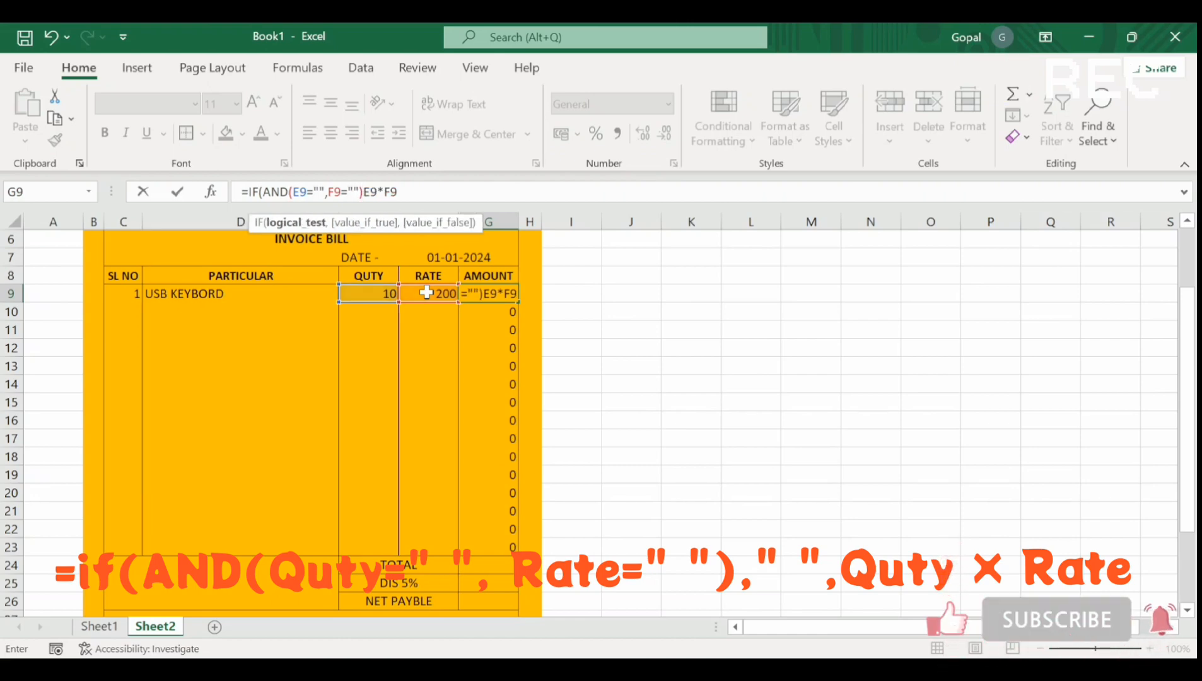
# Step: Complete G9's formula as =IF(AND(E9="",F9=""),"",E9*F9), with empty text as the true result
pyautogui.write(',')
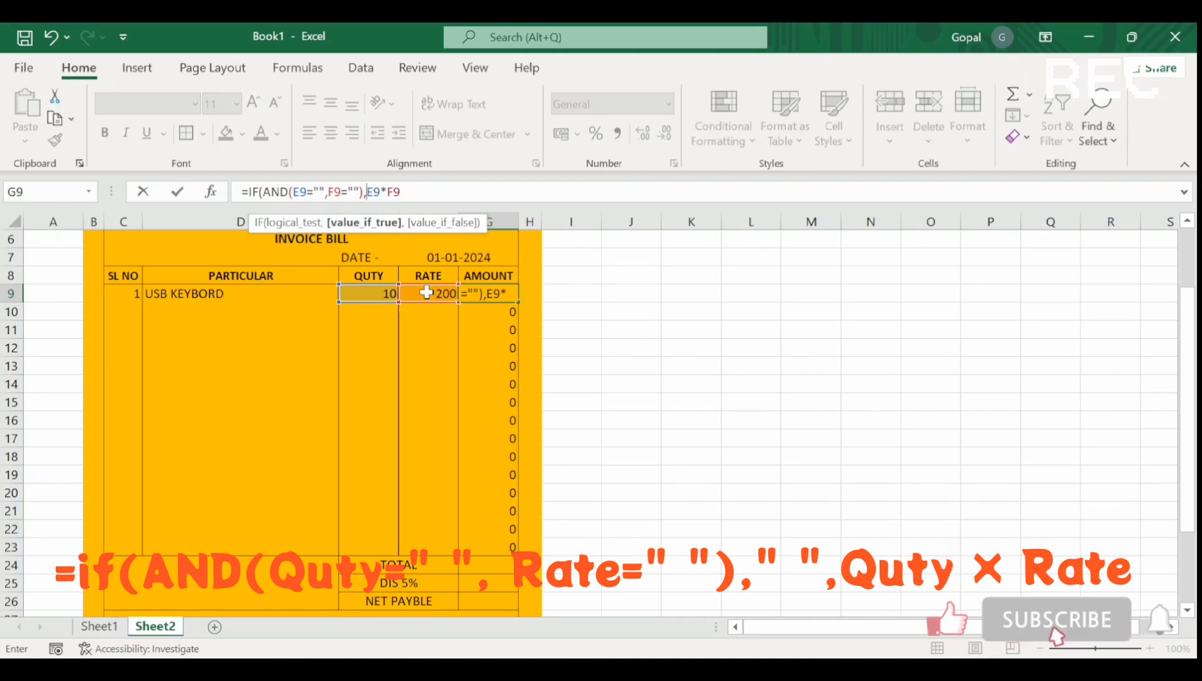
pyautogui.write('" "')
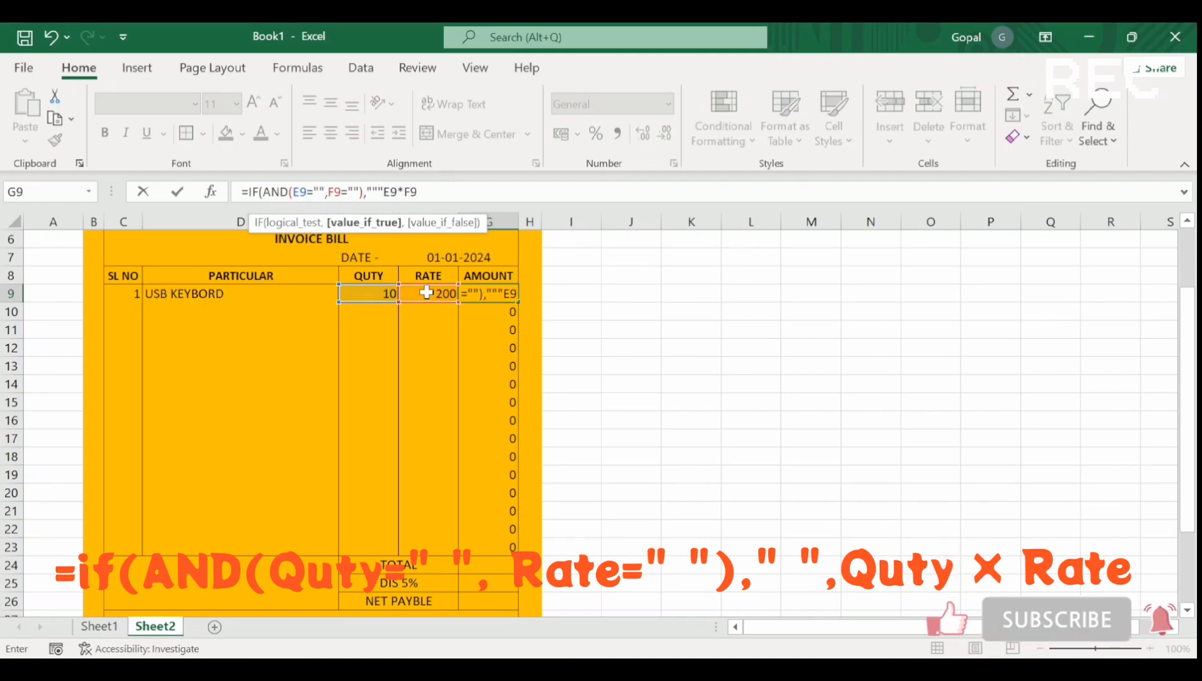
pyautogui.press('BackSpace')
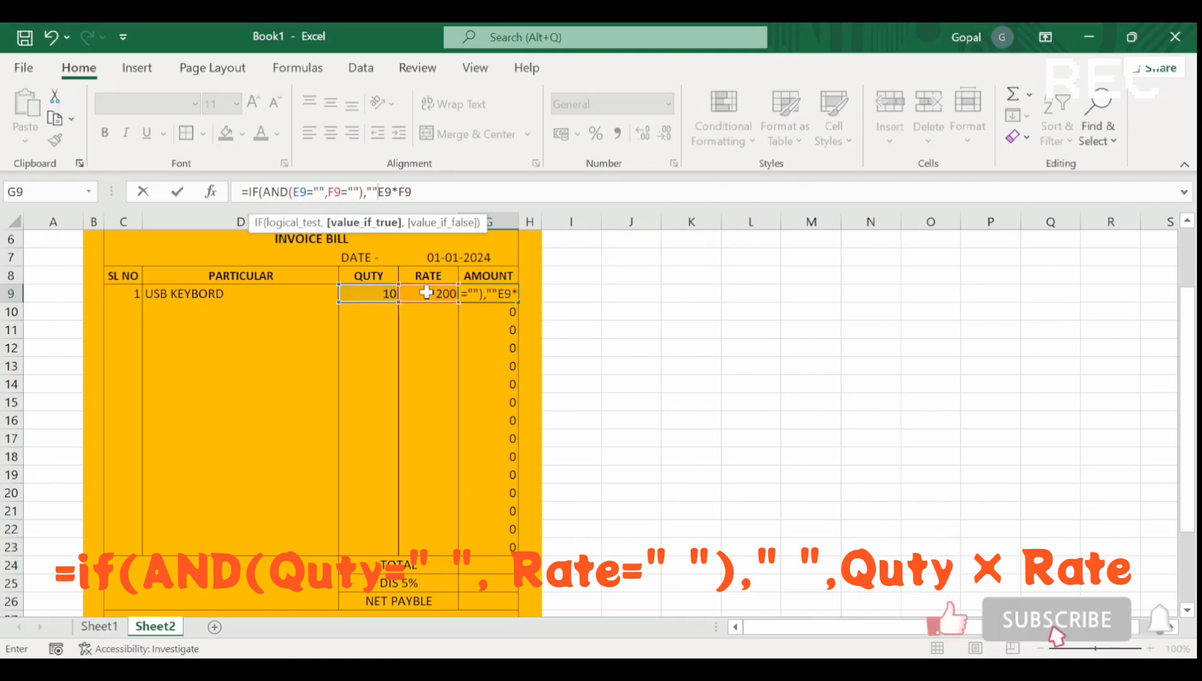
pyautogui.write(',')
pyautogui.click(430, 193)
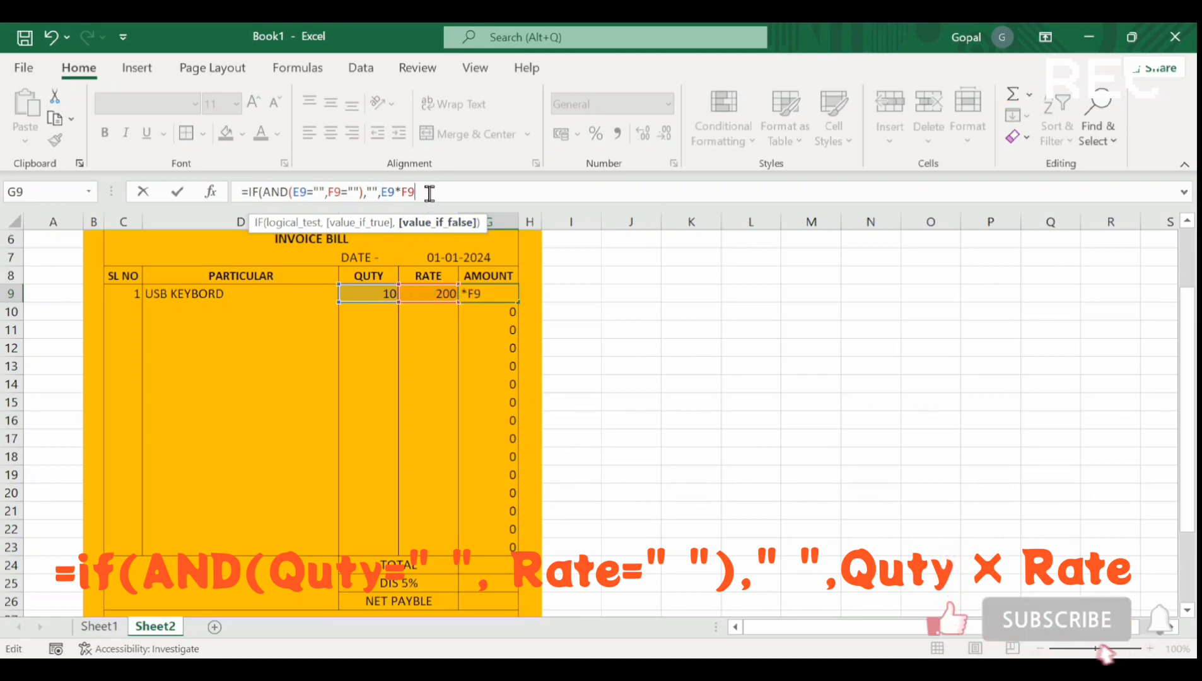
pyautogui.write(')')
pyautogui.press('Return')
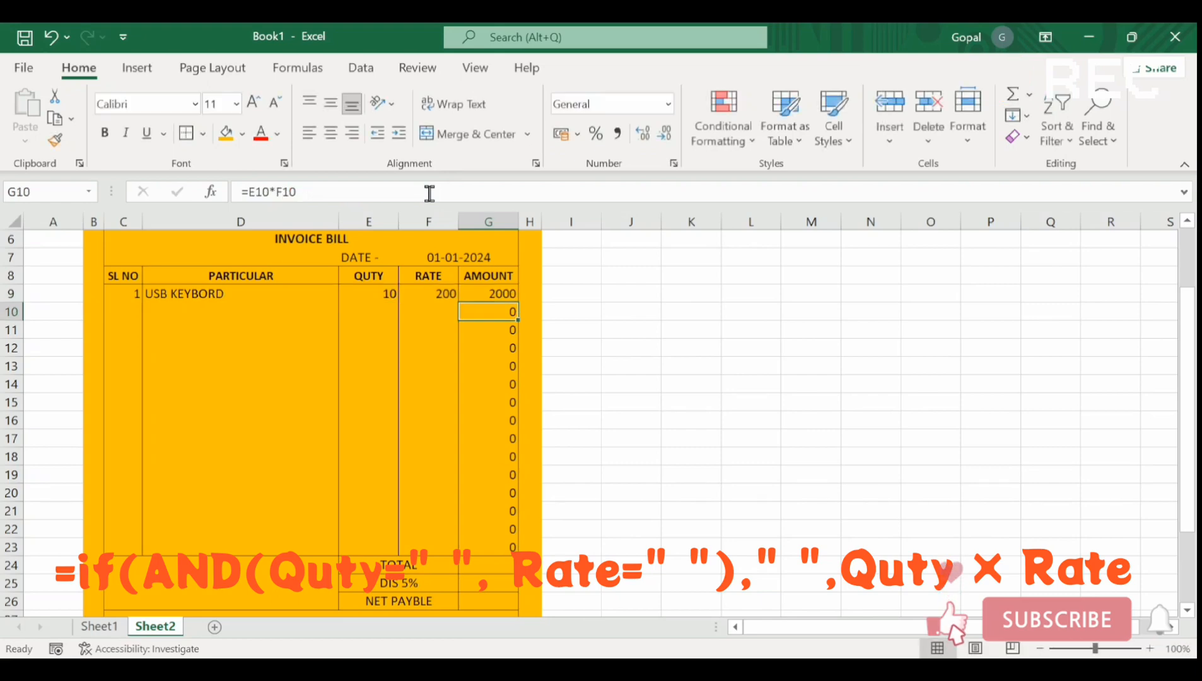
# Step: Fill G9's blank-testing amount formula down the AMOUNT column through G23
pyautogui.click(498, 294)
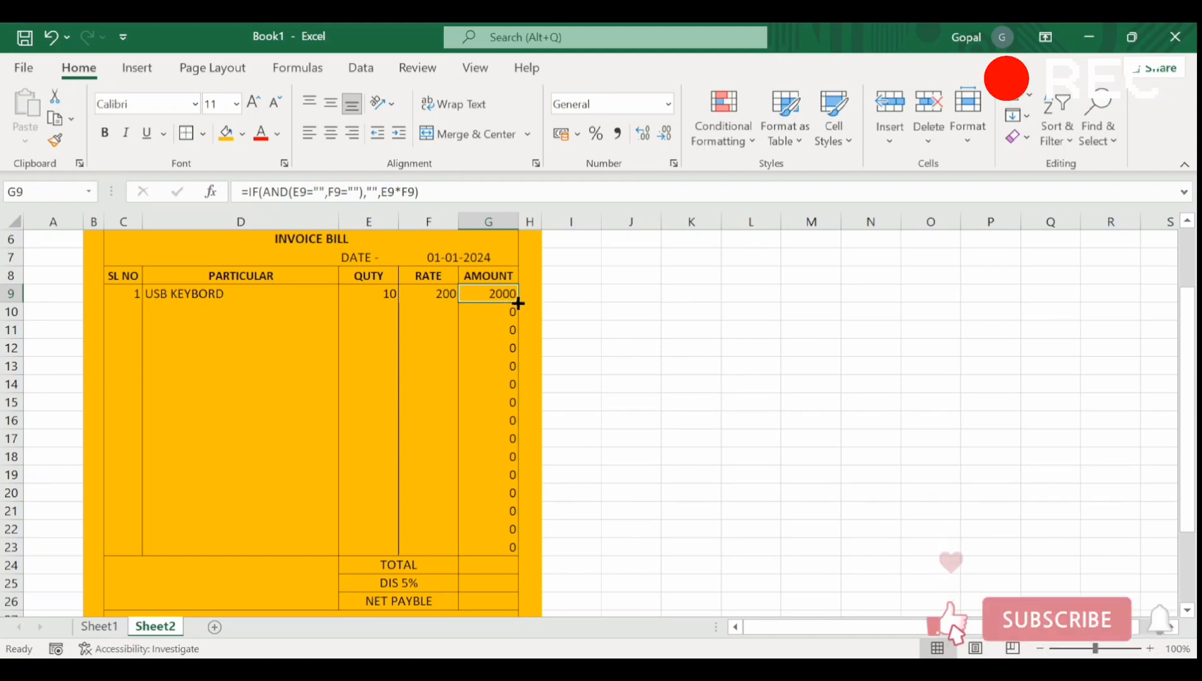
pyautogui.moveTo(519, 303); pyautogui.dragTo(523, 553)
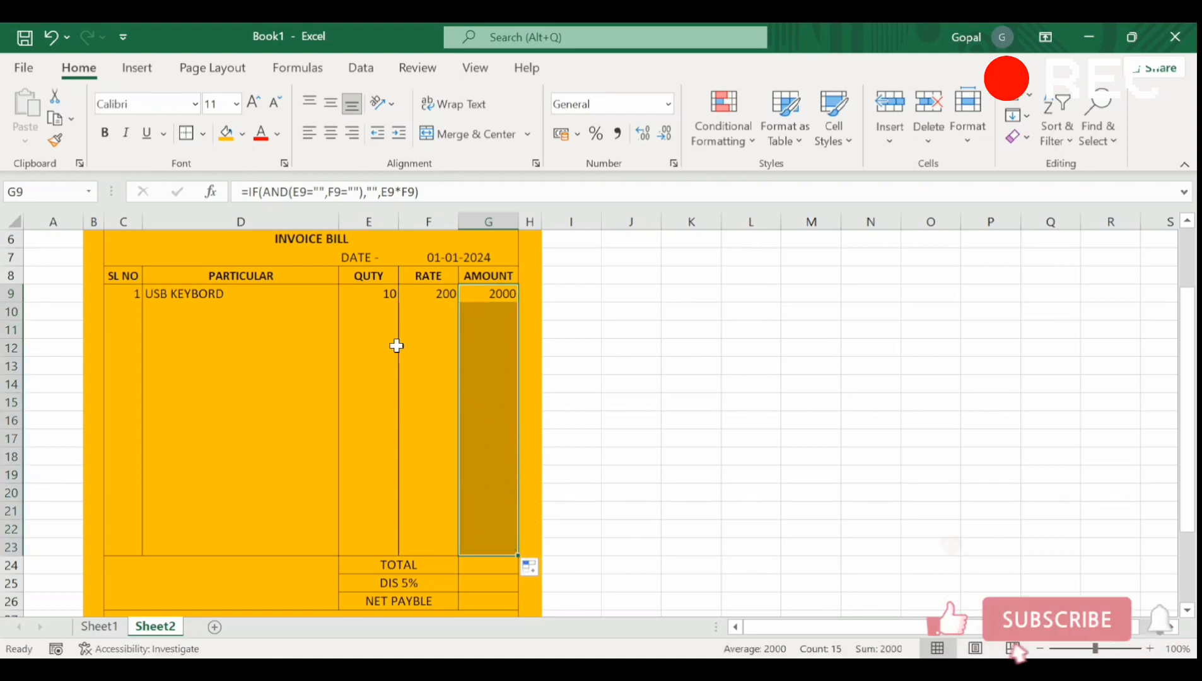
# Step: Enter the second invoice item in row 10: serial number 2, USB MOUSE, quantity 10, rate 150
pyautogui.click(114, 306)
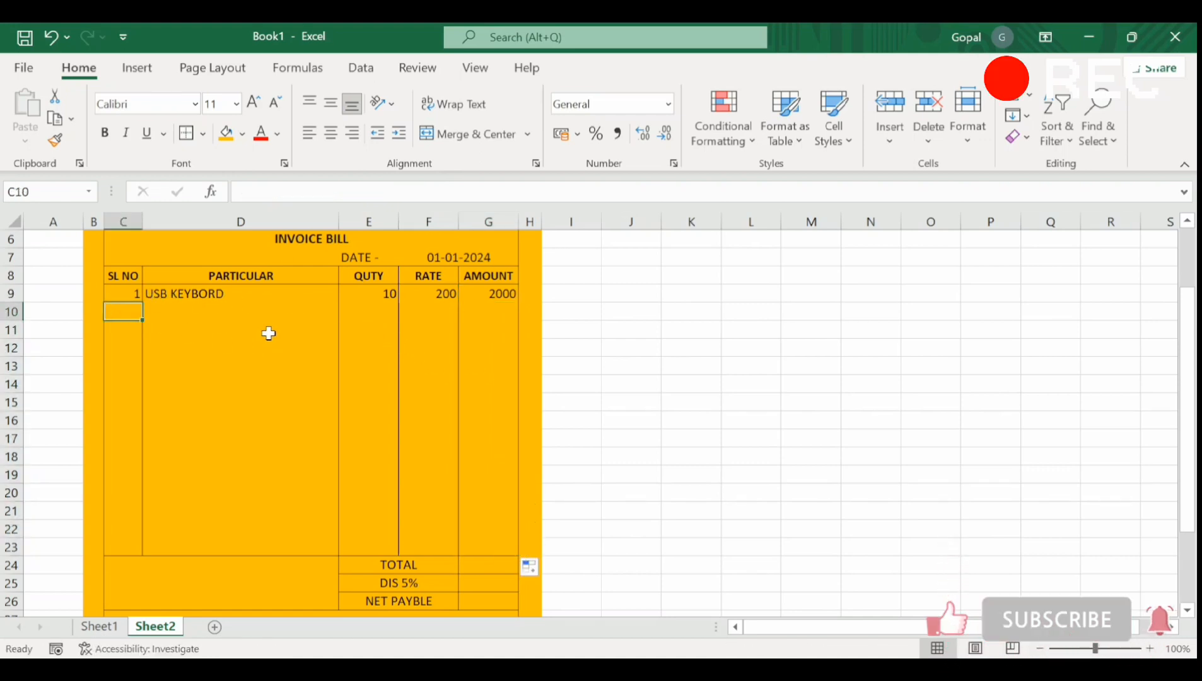
pyautogui.write('2')
pyautogui.press('Tab')
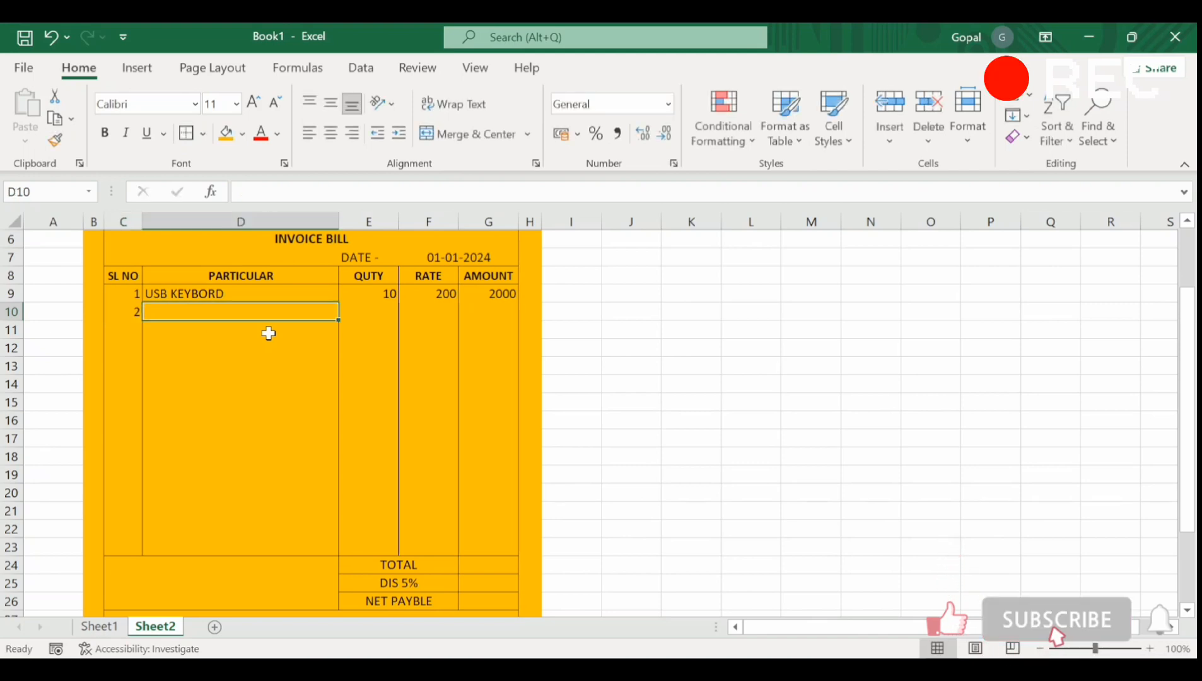
pyautogui.write('U')
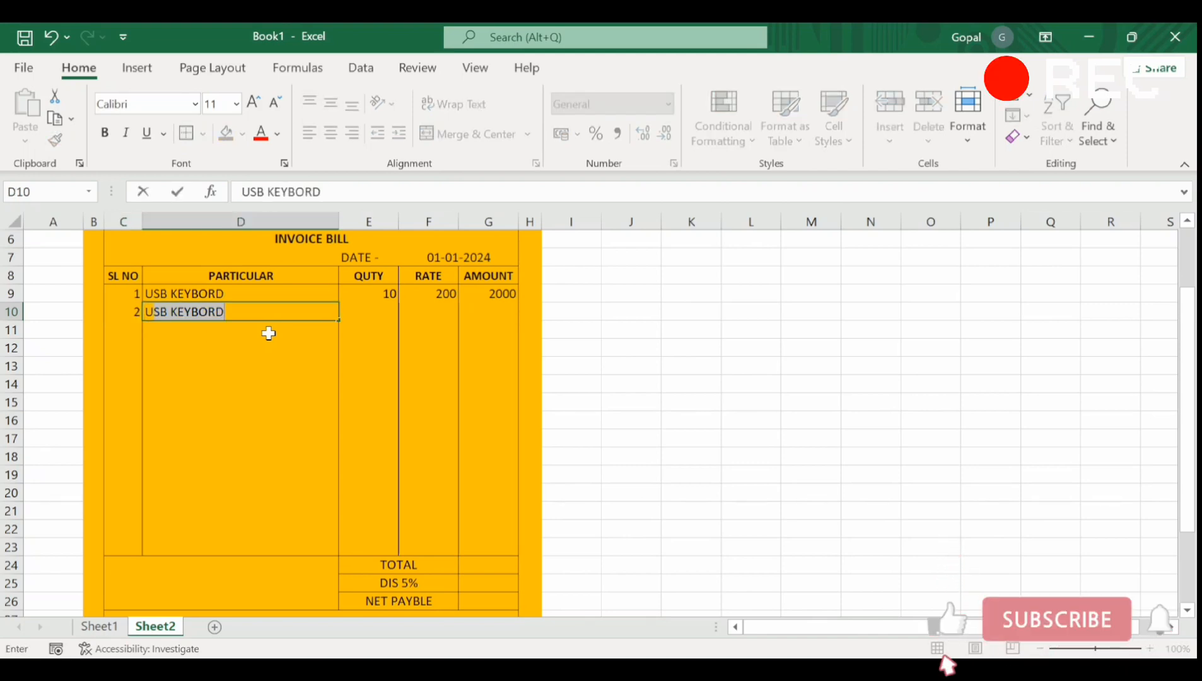
pyautogui.write('SB MOUSE')
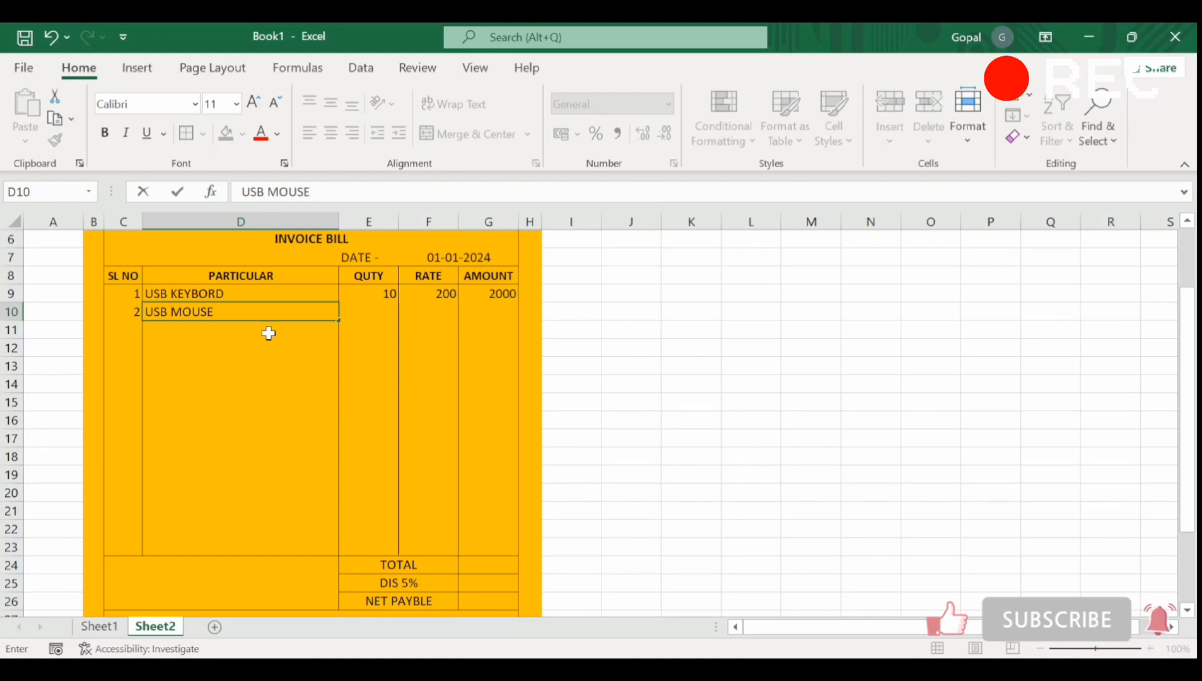
pyautogui.press('Tab')
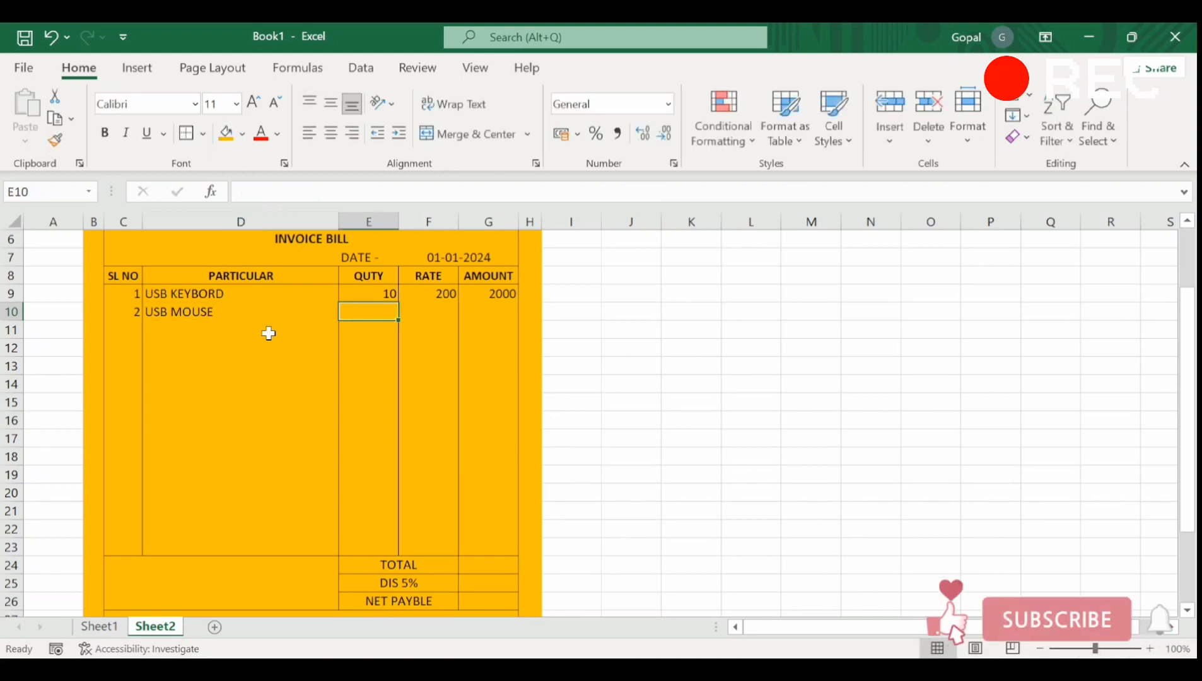
pyautogui.write('10')
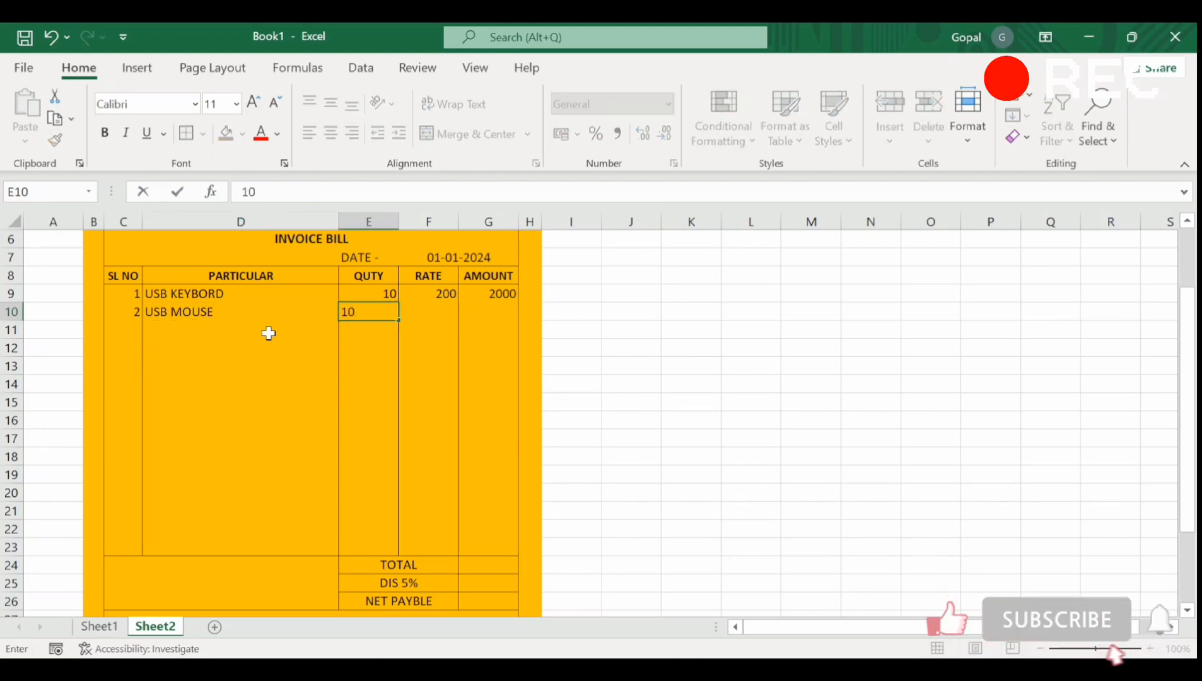
pyautogui.press('Tab')
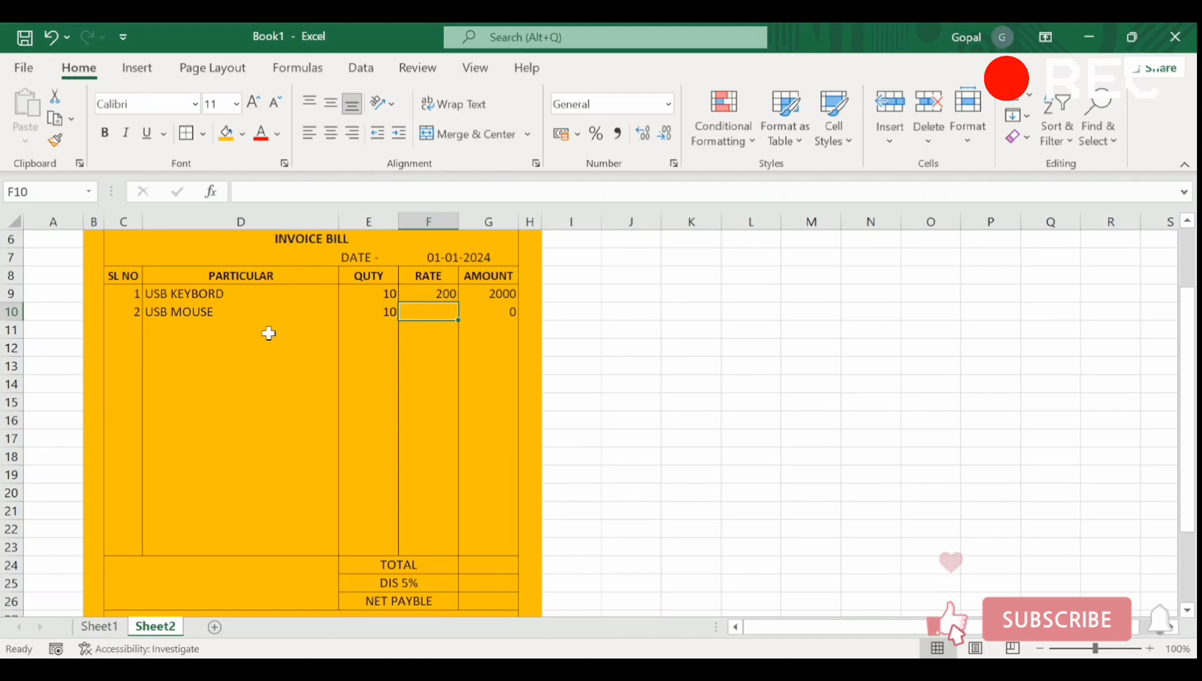
pyautogui.write('15')
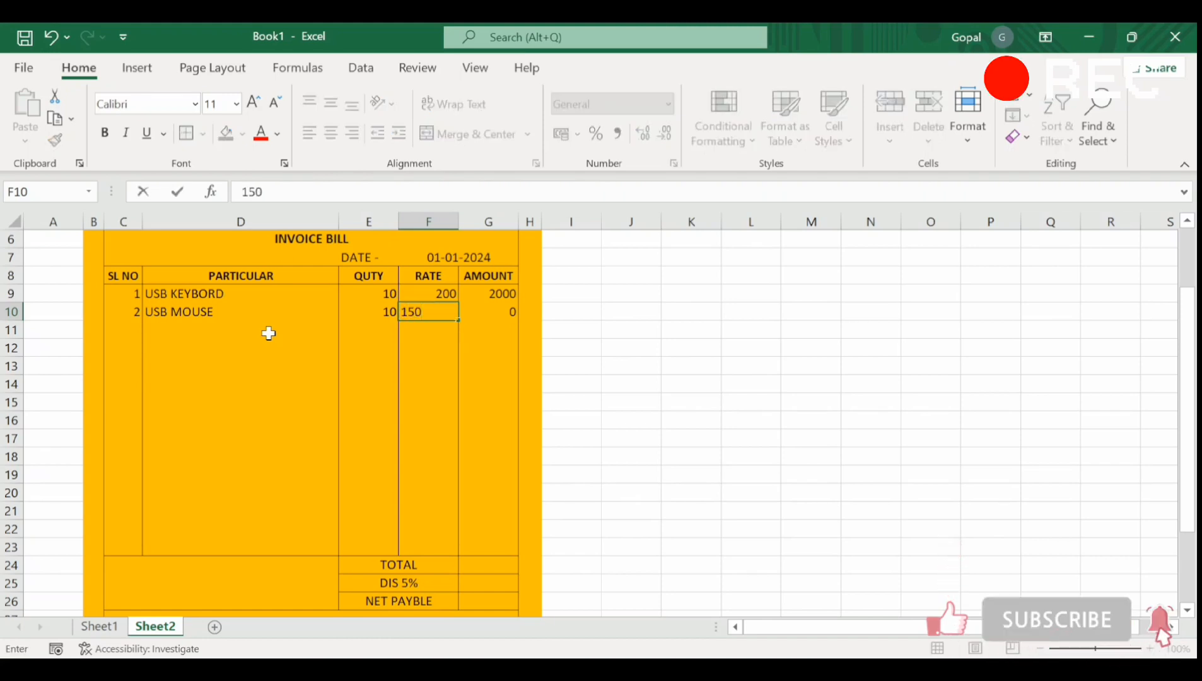
pyautogui.write('0')
pyautogui.press('Return')
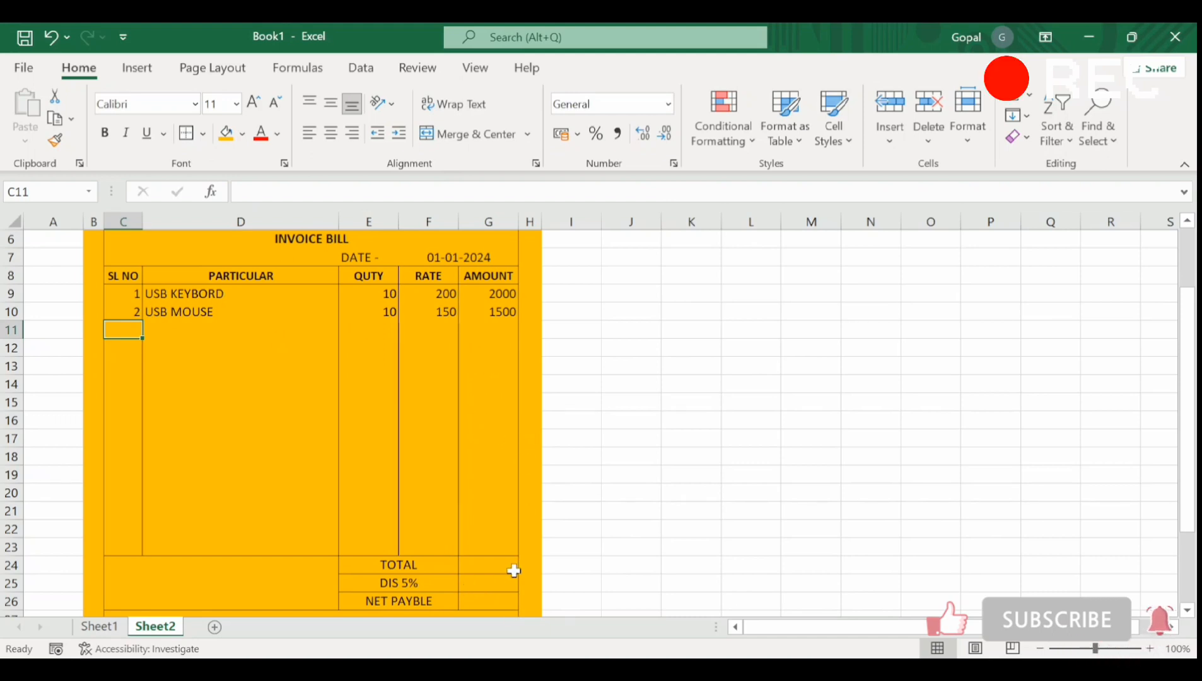
# Step: Calculate the invoice TOTAL in G24 with =SUM(G9:G23)
pyautogui.click(491, 565)
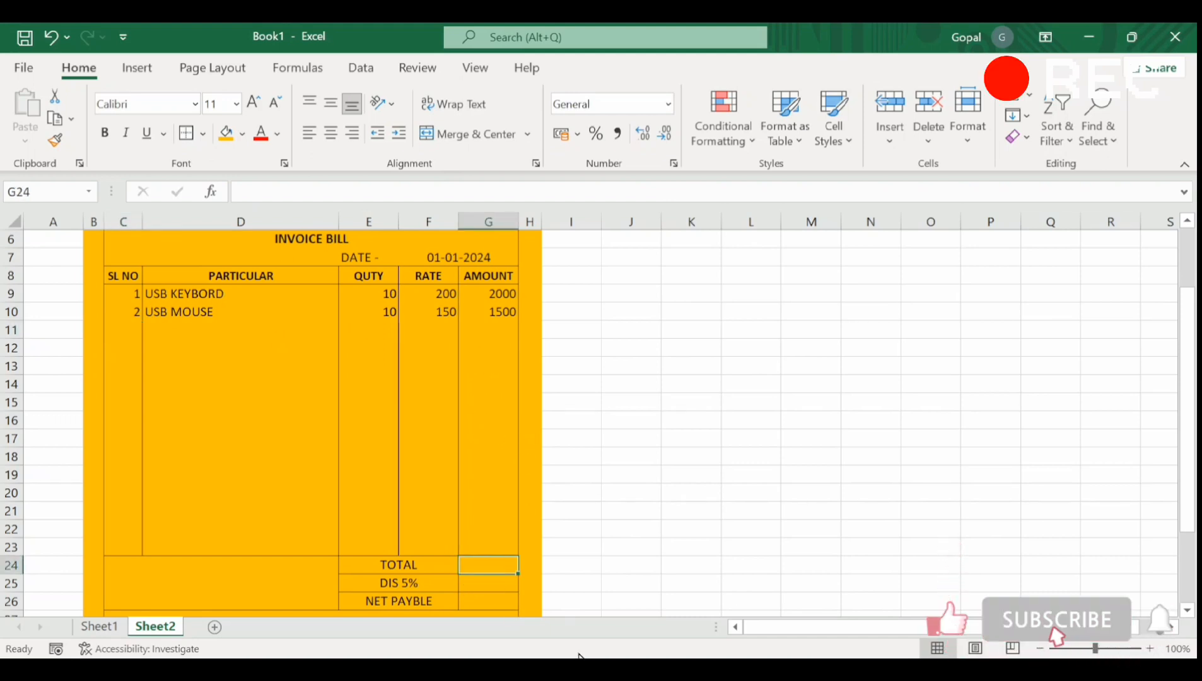
pyautogui.write('=')
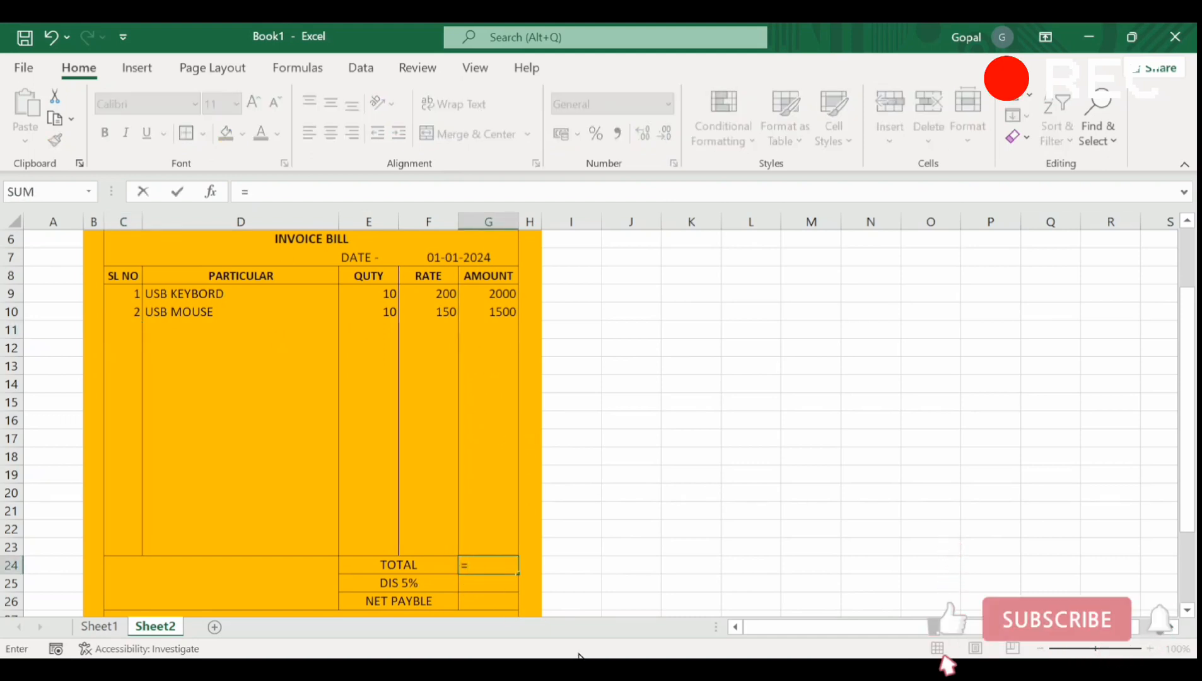
pyautogui.write('SU')
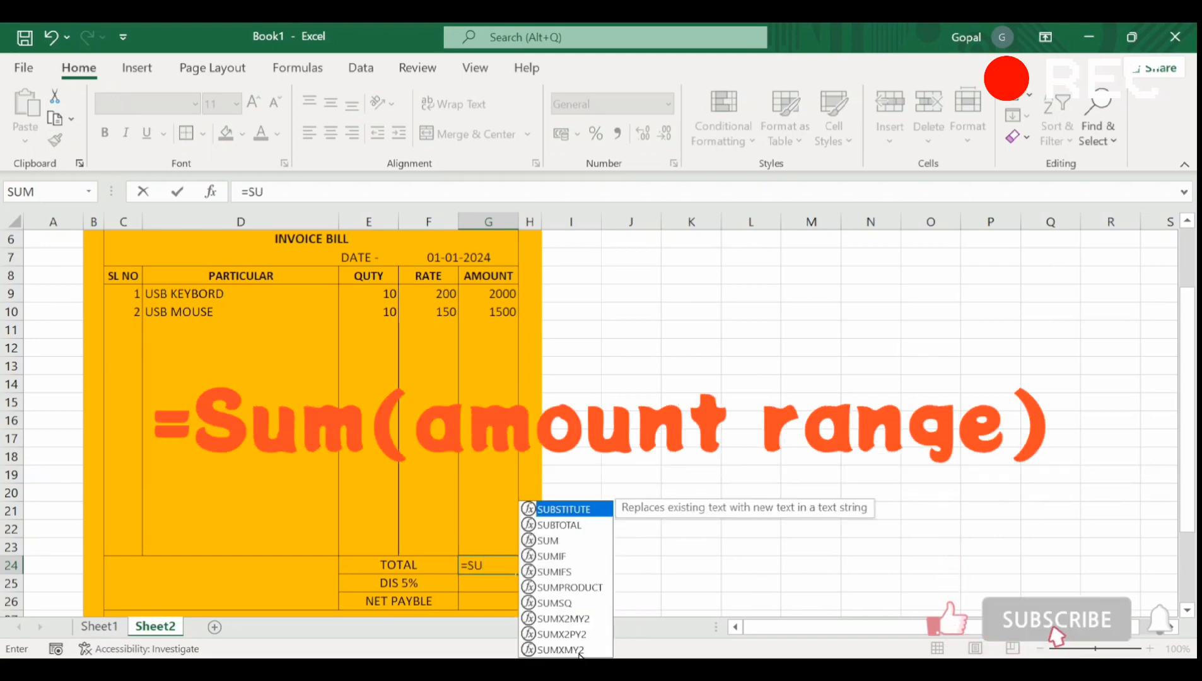
pyautogui.write('M(')
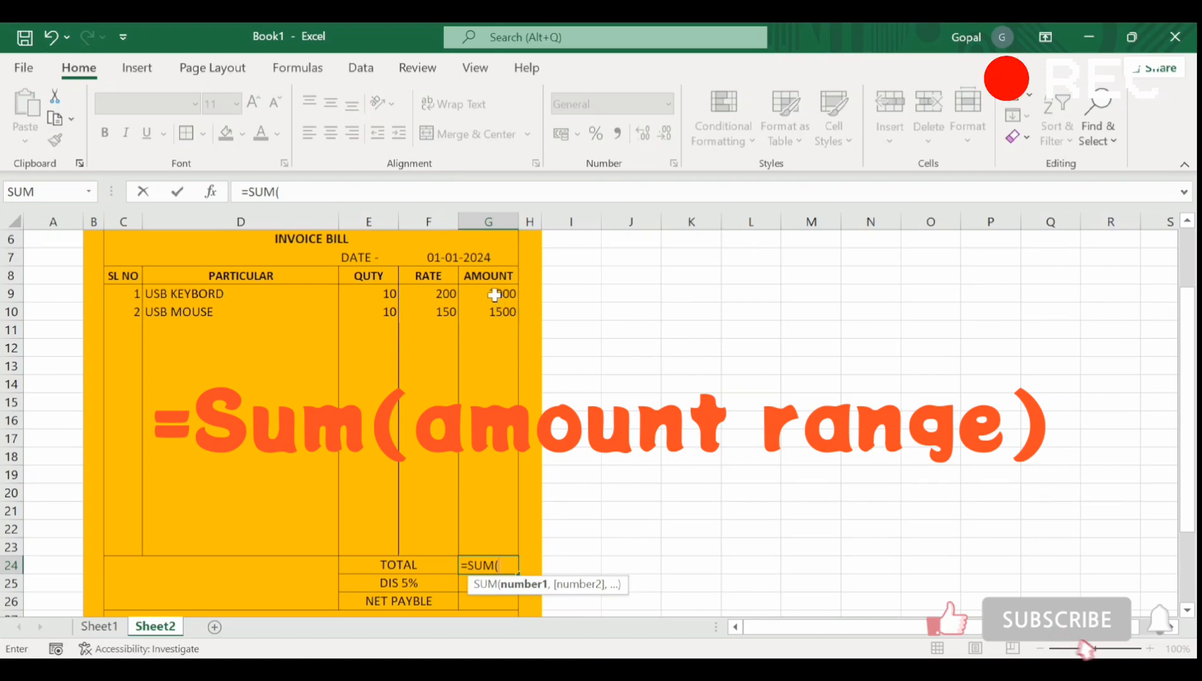
pyautogui.moveTo(495, 294); pyautogui.dragTo(499, 542)
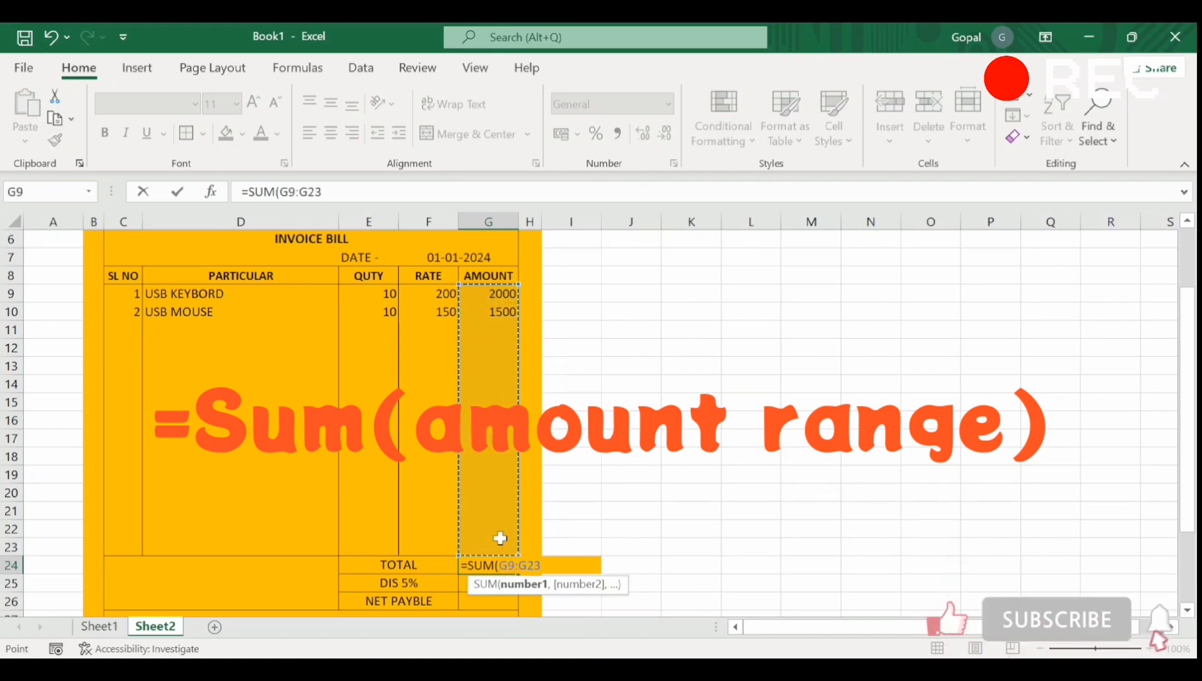
pyautogui.write(')')
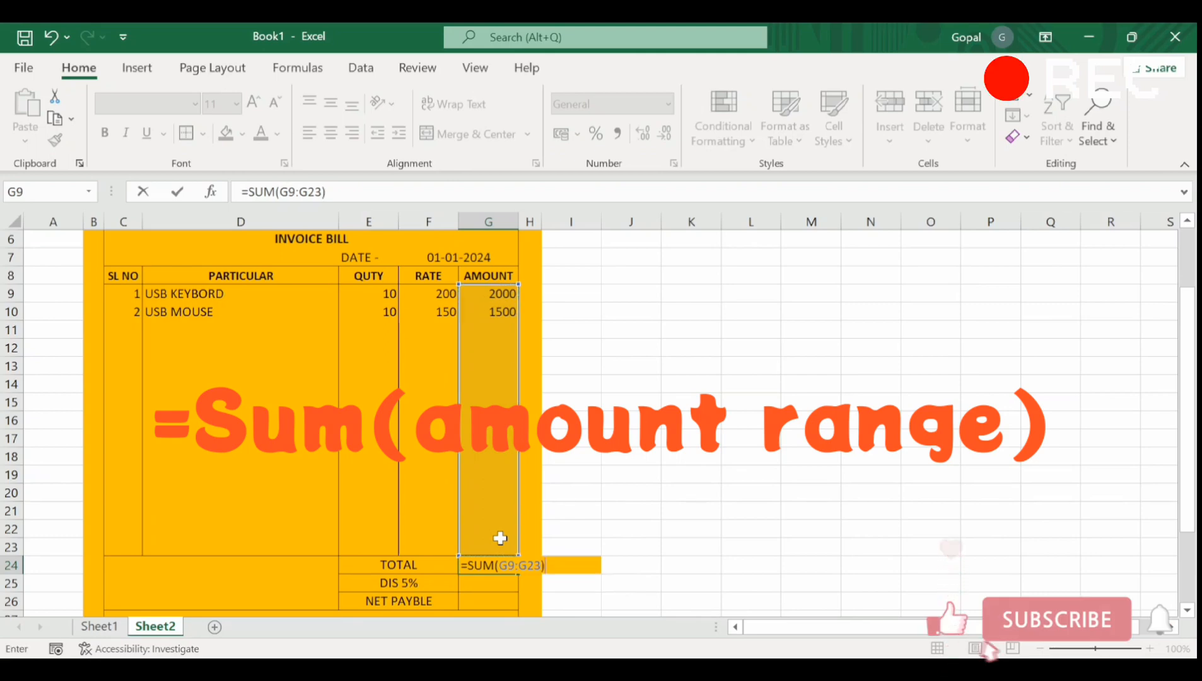
pyautogui.press('Return')
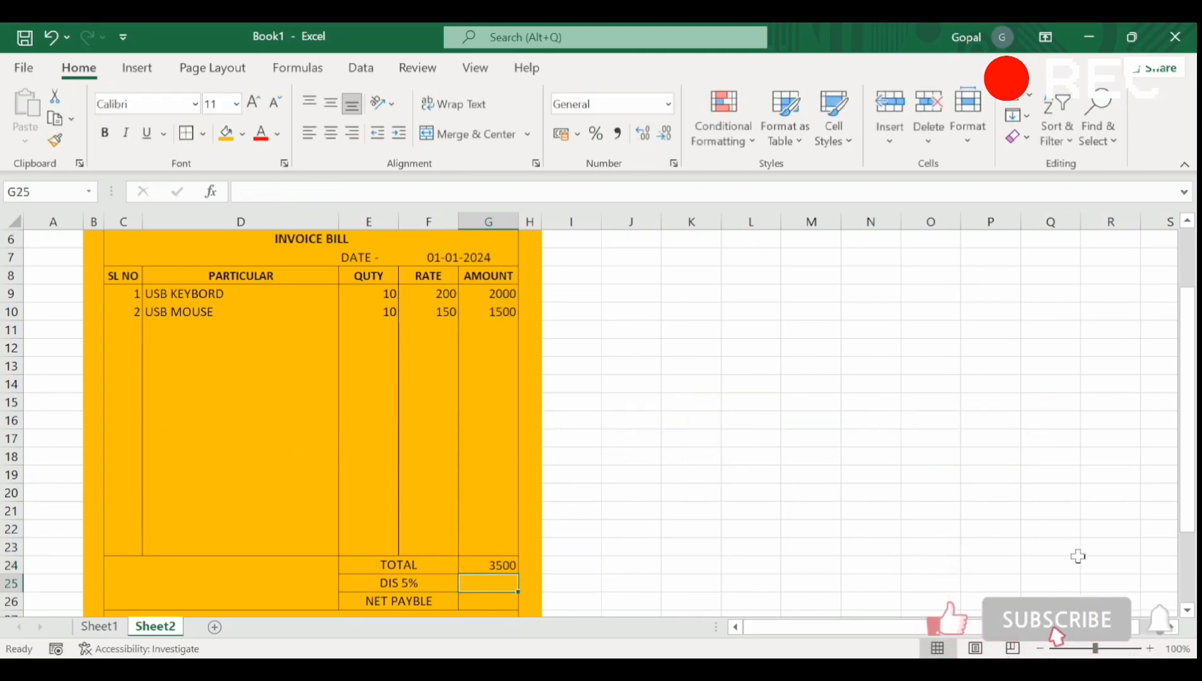
# Step: Calculate the 5% discount in G25 with the formula =G24*5%
pyautogui.click(1187, 610)
pyautogui.scroll(-1, 1187, 611)
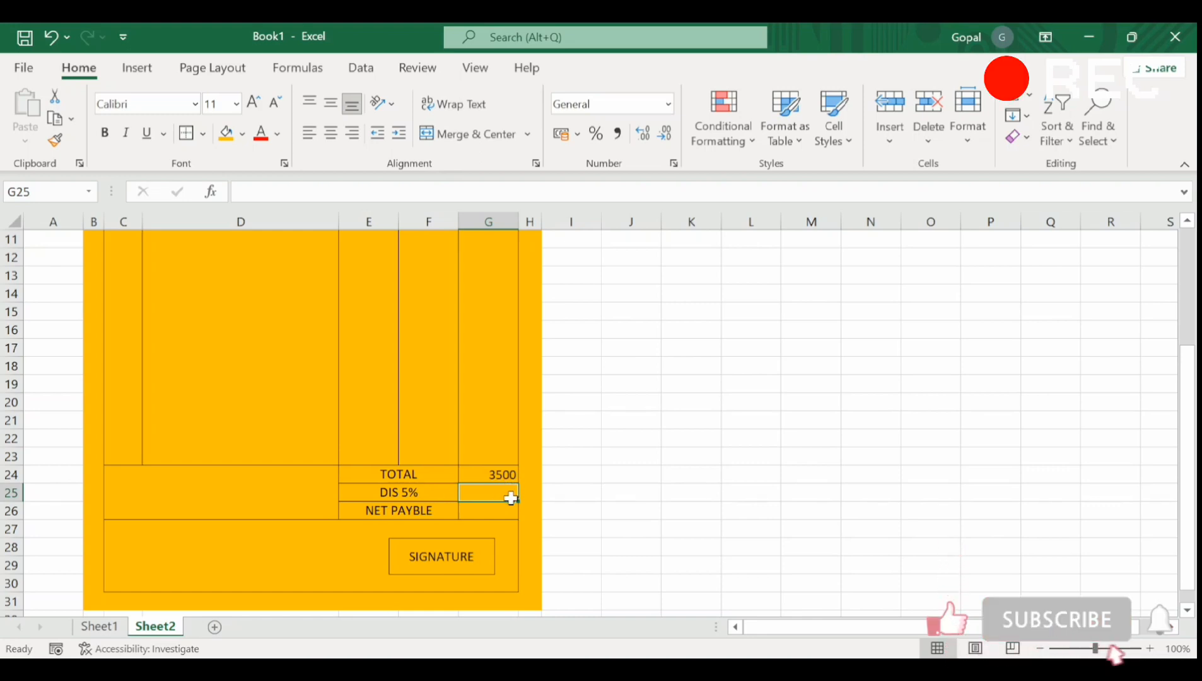
pyautogui.write('=')
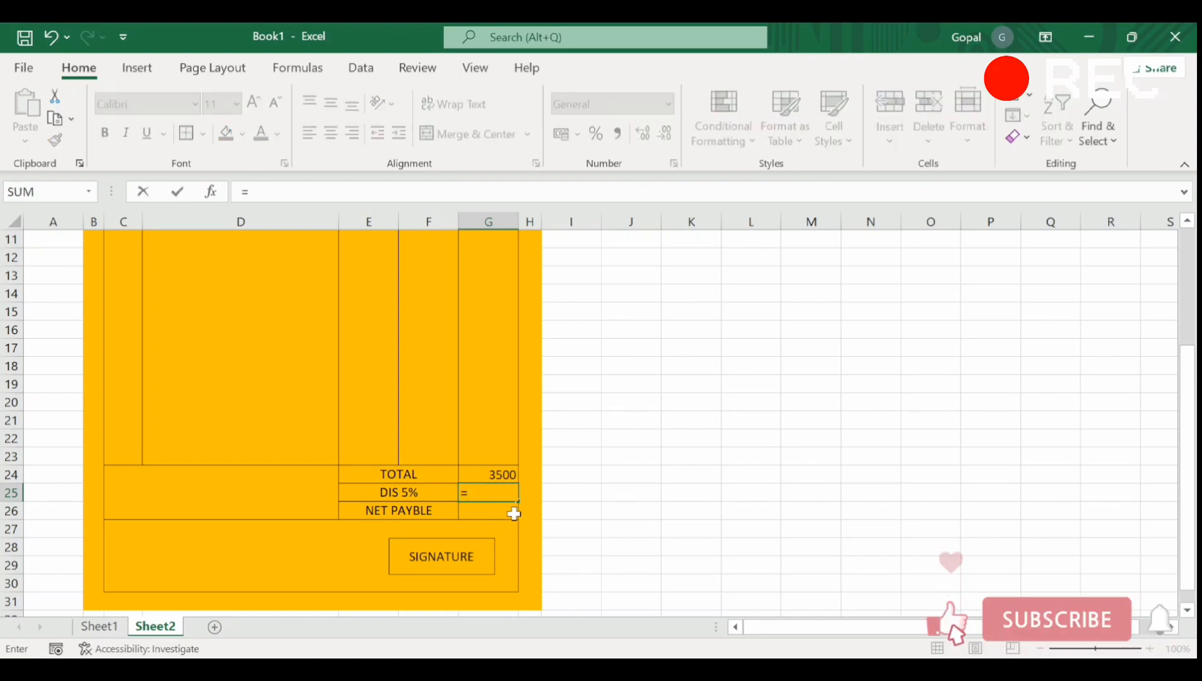
pyautogui.click(493, 472)
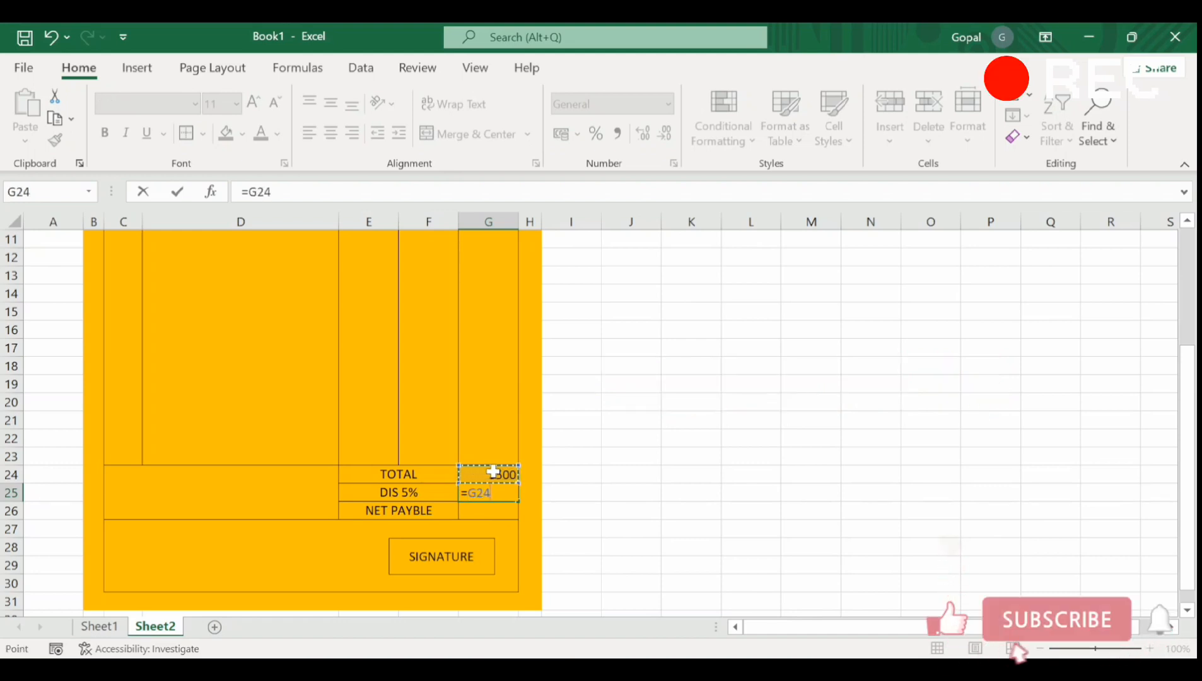
pyautogui.write('*')
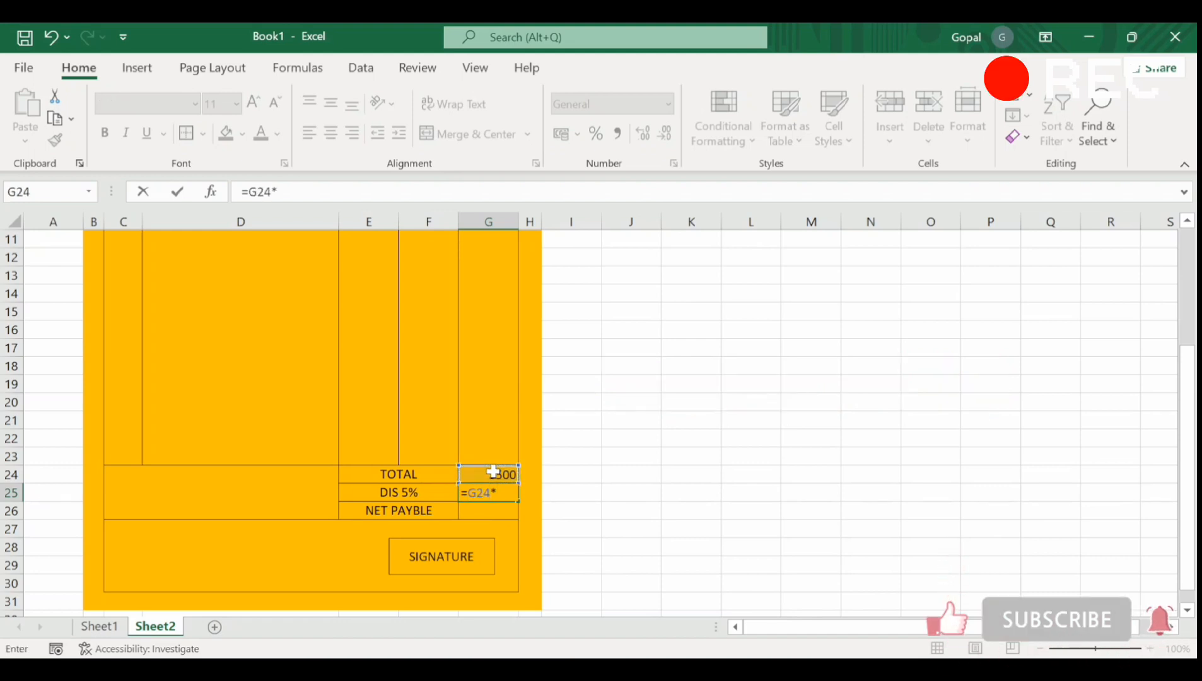
pyautogui.write('5')
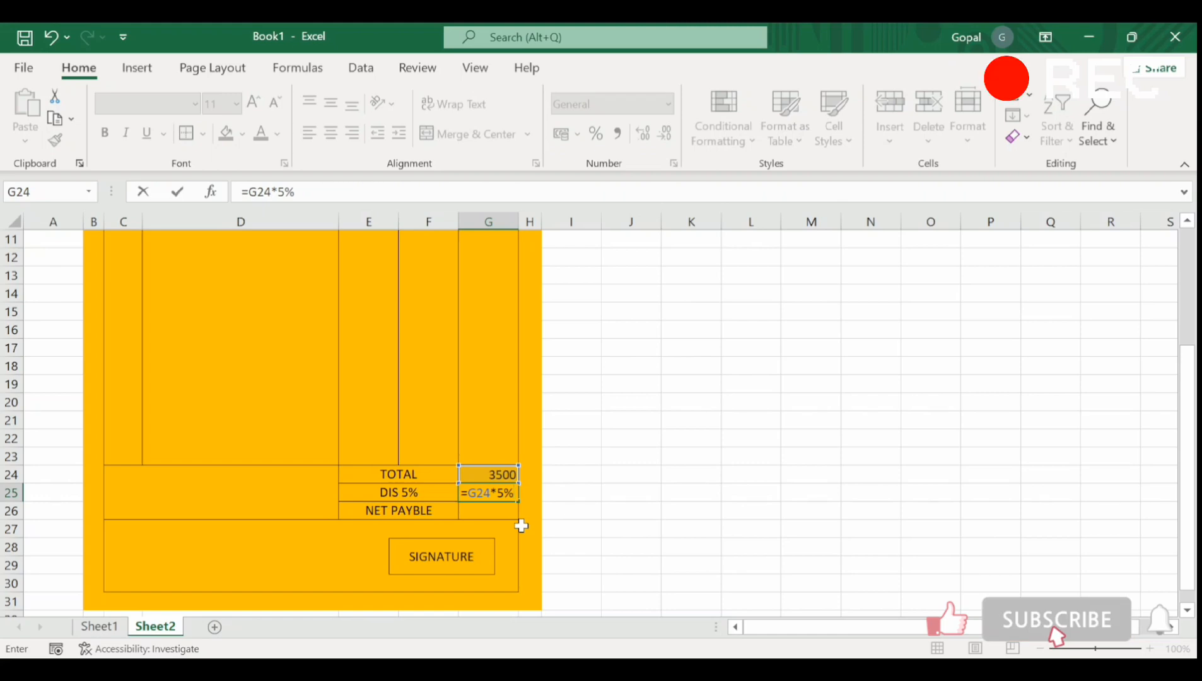
pyautogui.press('Return')
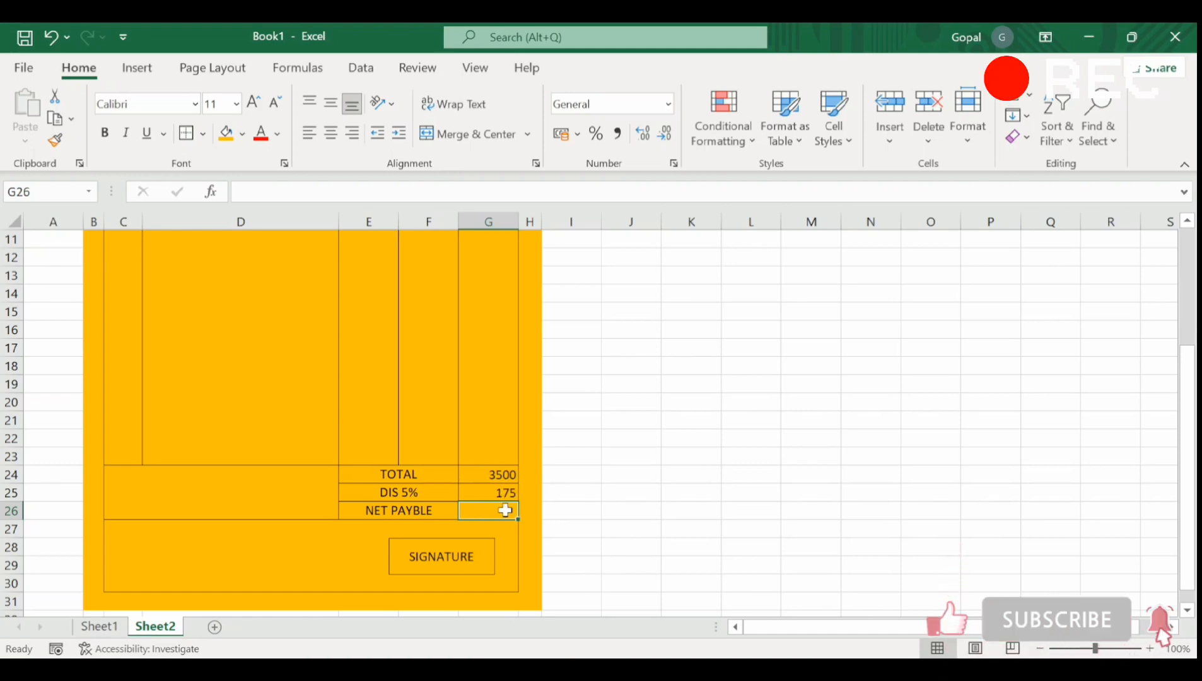
# Step: Calculate the net payable amount in G26 by subtracting the discount from the total with =G24-G25
pyautogui.write('=')
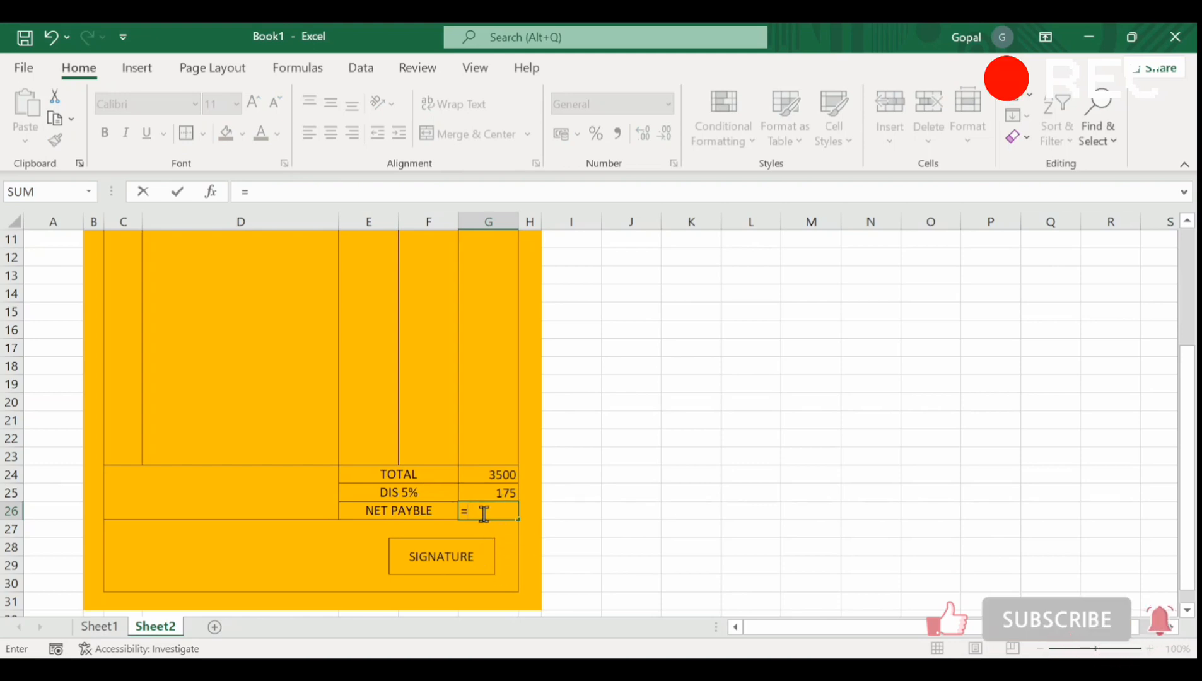
pyautogui.click(503, 477)
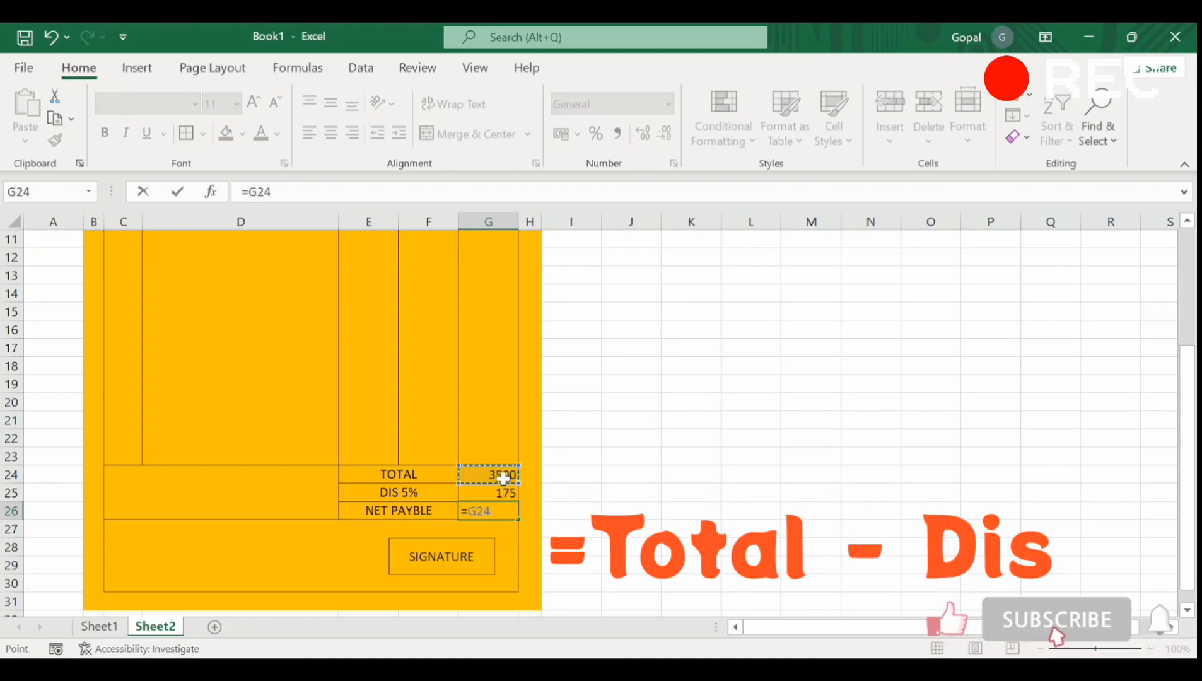
pyautogui.write('-')
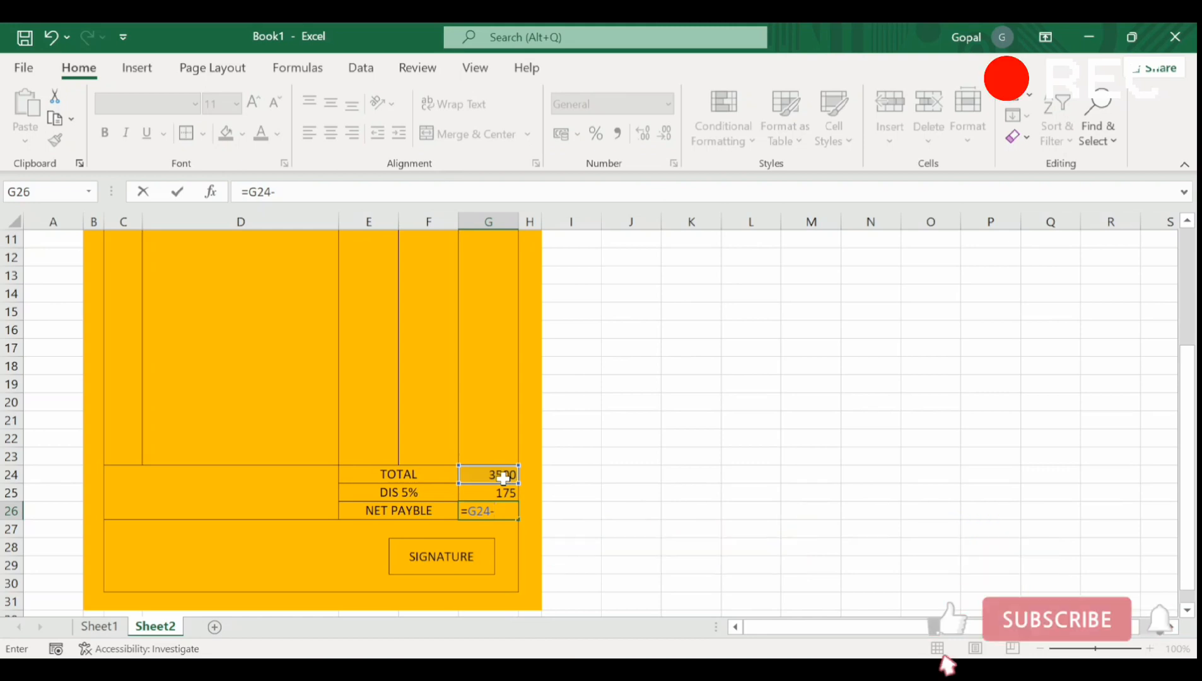
pyautogui.click(477, 494)
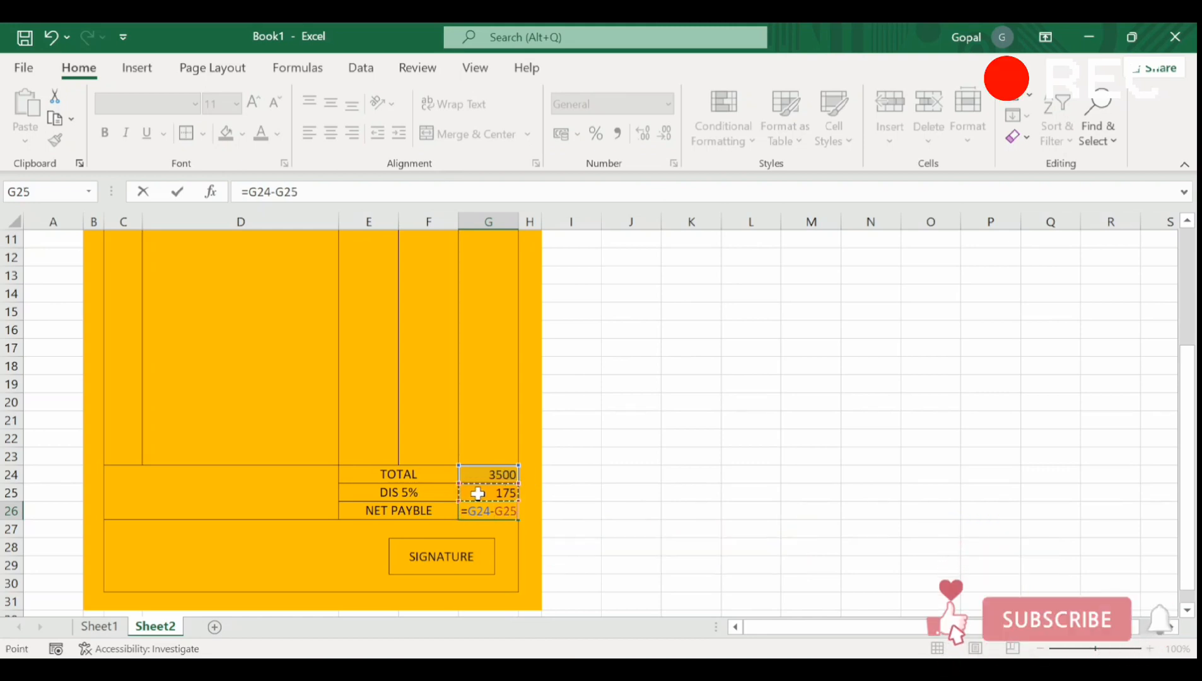
pyautogui.press('Return')
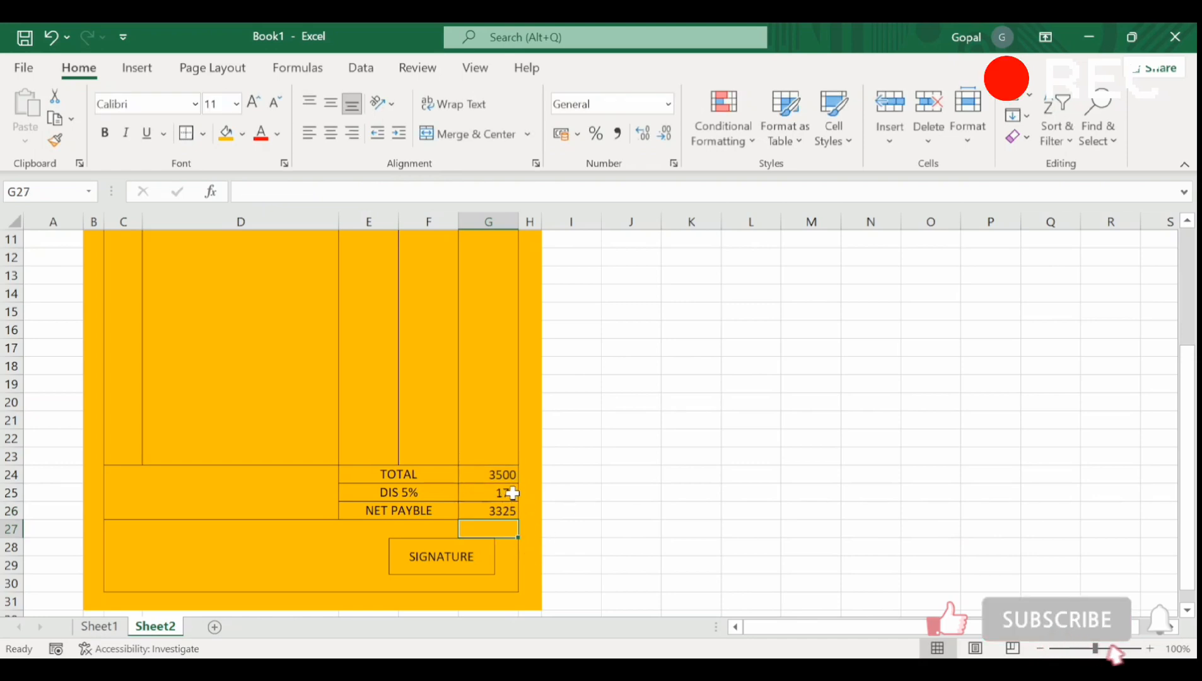
pyautogui.click(379, 534)
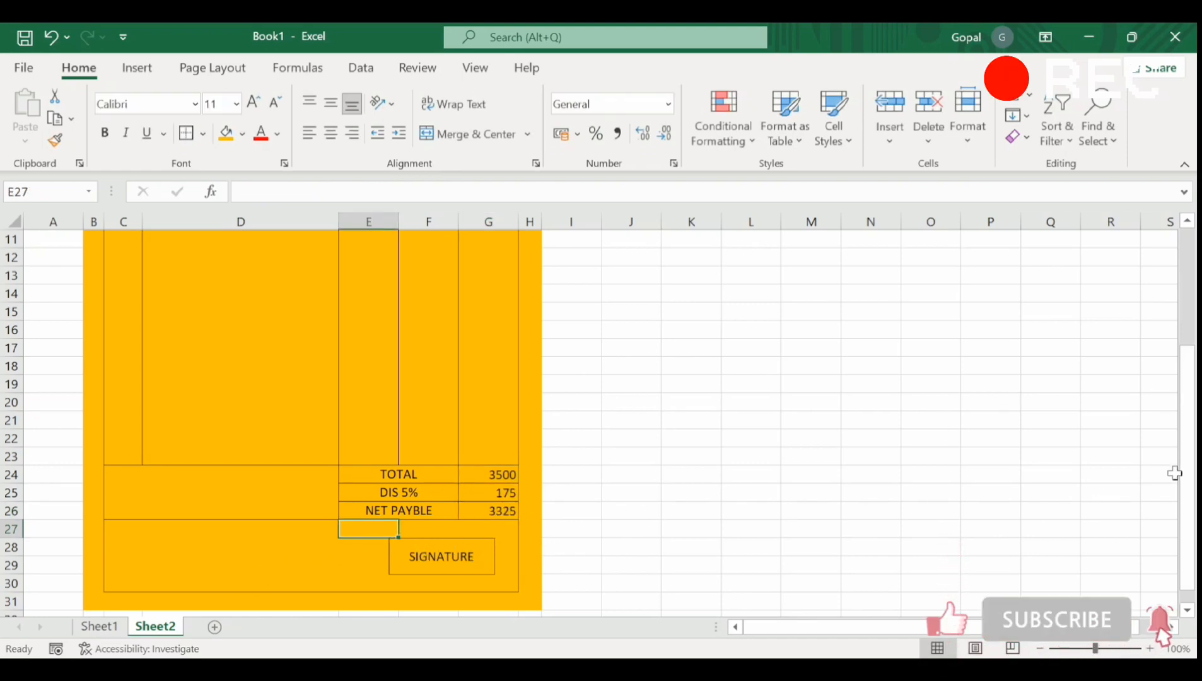
# Step: Start the third invoice item in row 11 with serial number 3 and the particular PENDRIVE 32 GB
pyautogui.moveTo(1190, 473); pyautogui.dragTo(1186, 407)
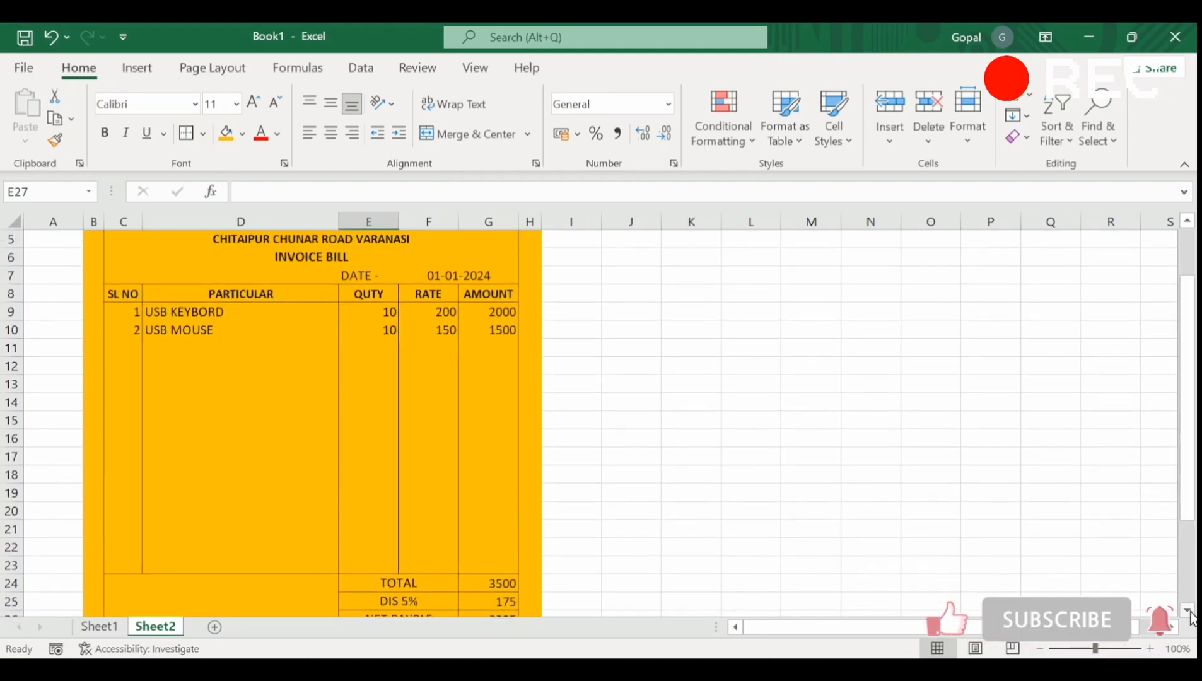
pyautogui.click(1188, 611)
pyautogui.click(1188, 611)
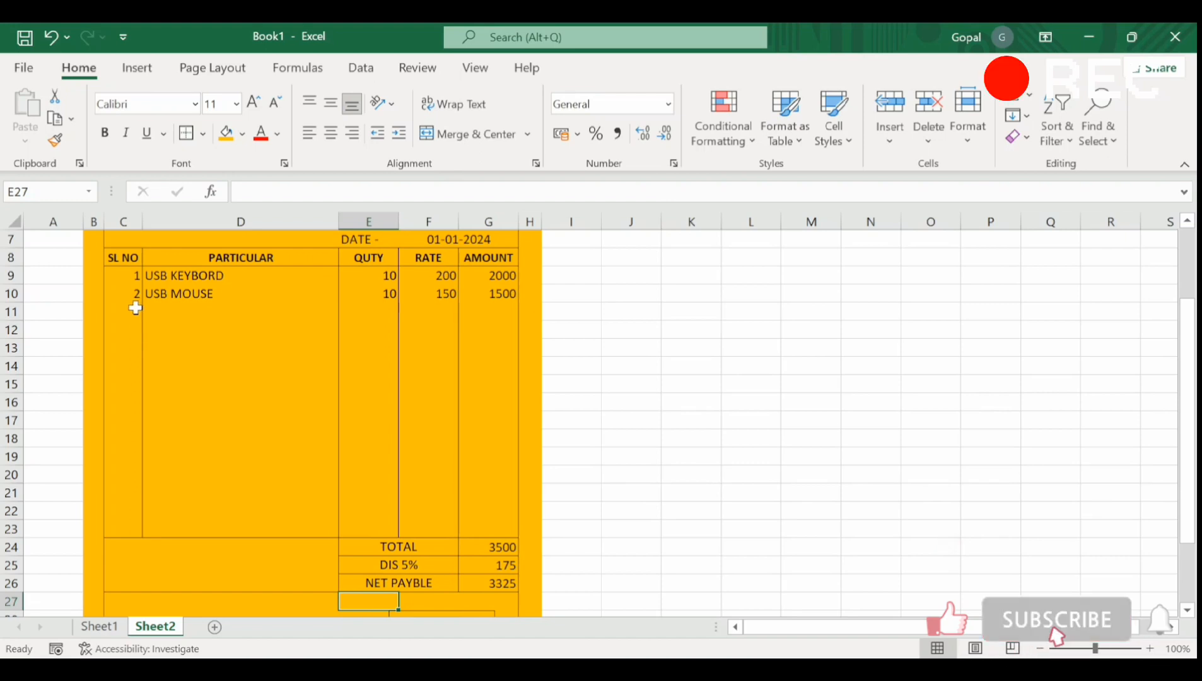
pyautogui.click(135, 307)
pyautogui.write('3')
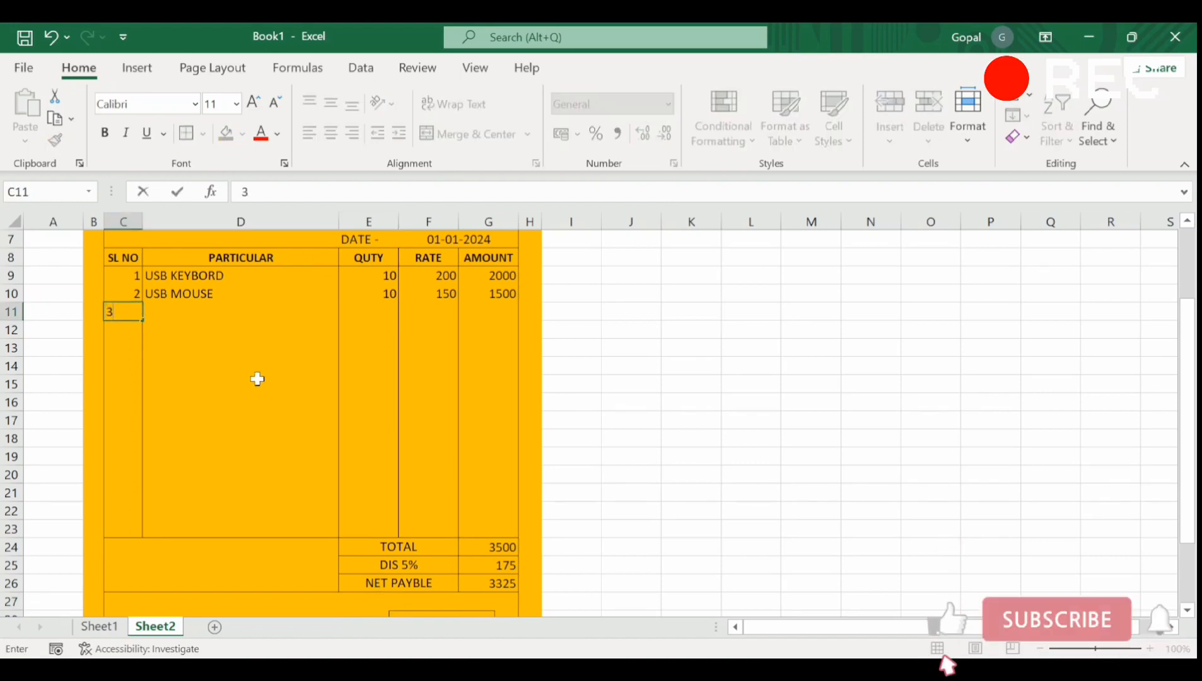
pyautogui.press('Tab')
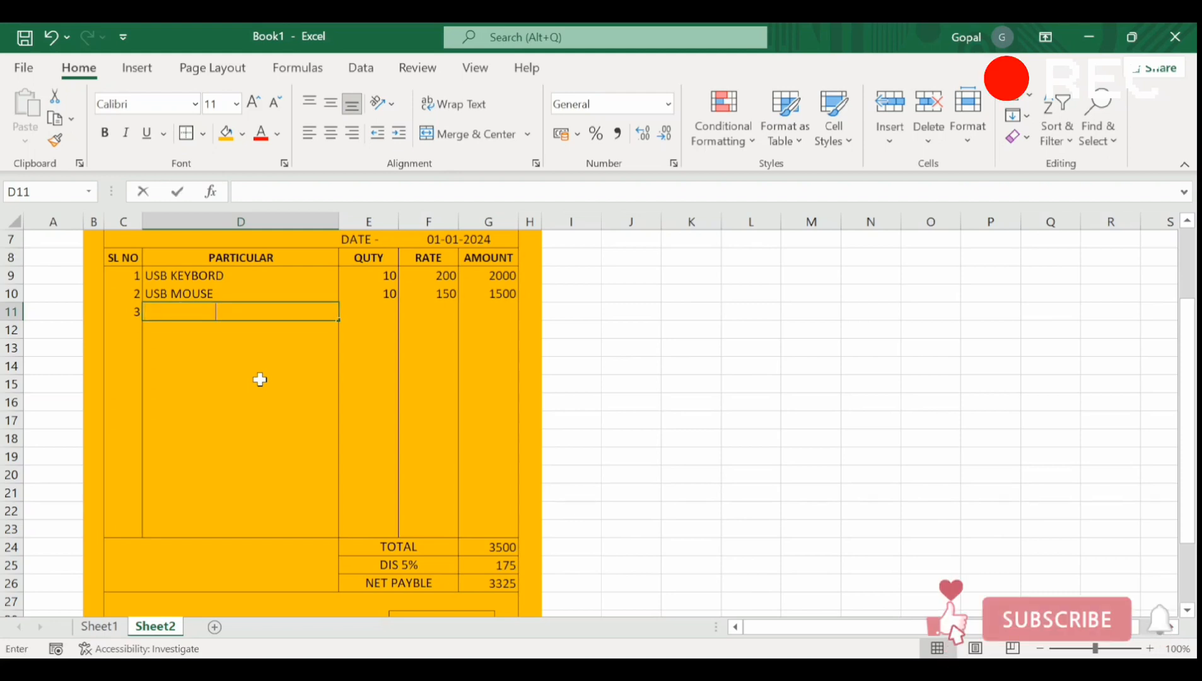
pyautogui.write('PENDRI')
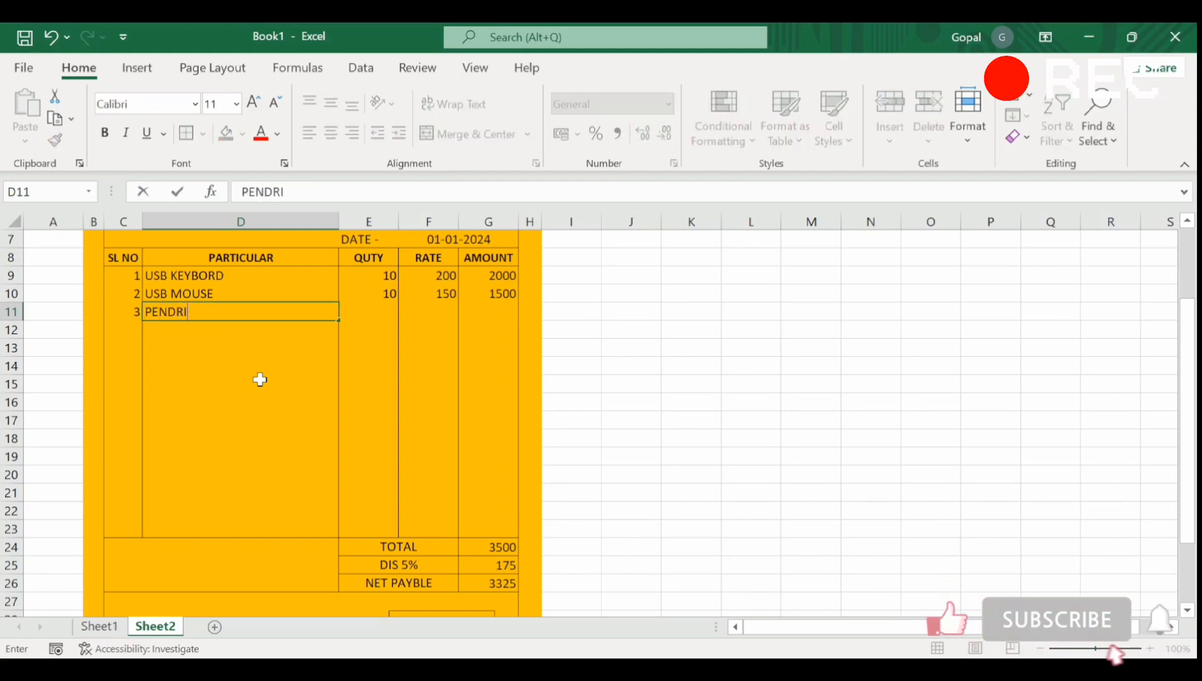
pyautogui.write('VE 3')
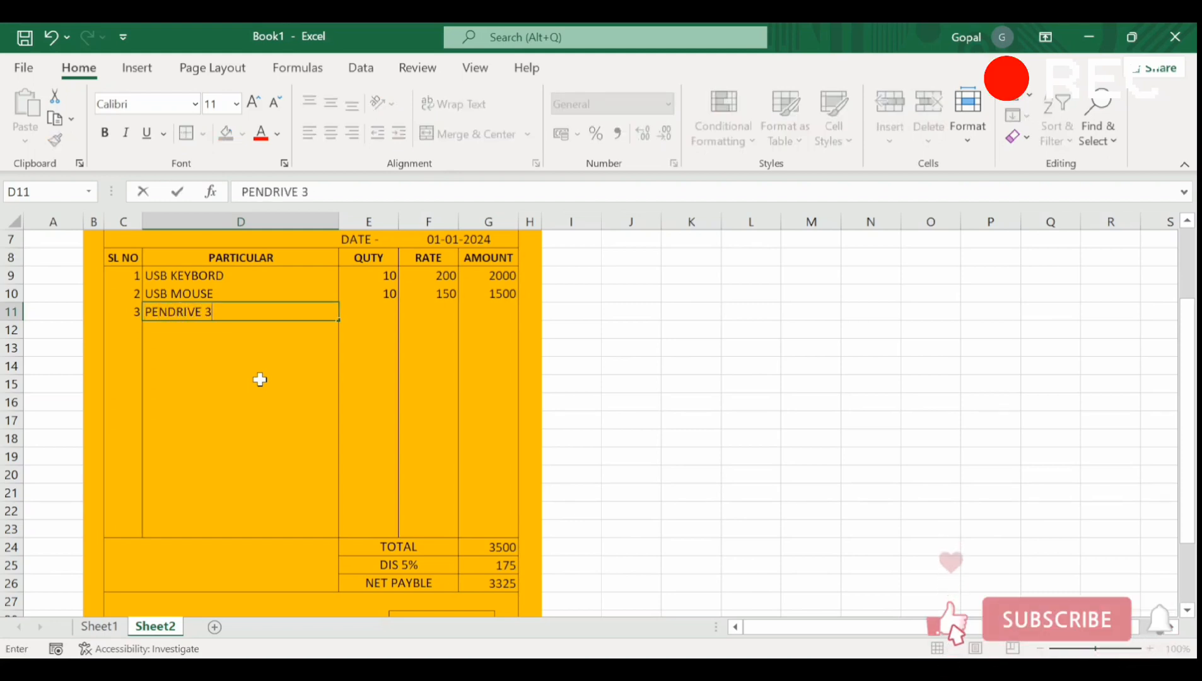
pyautogui.write('2 GB')
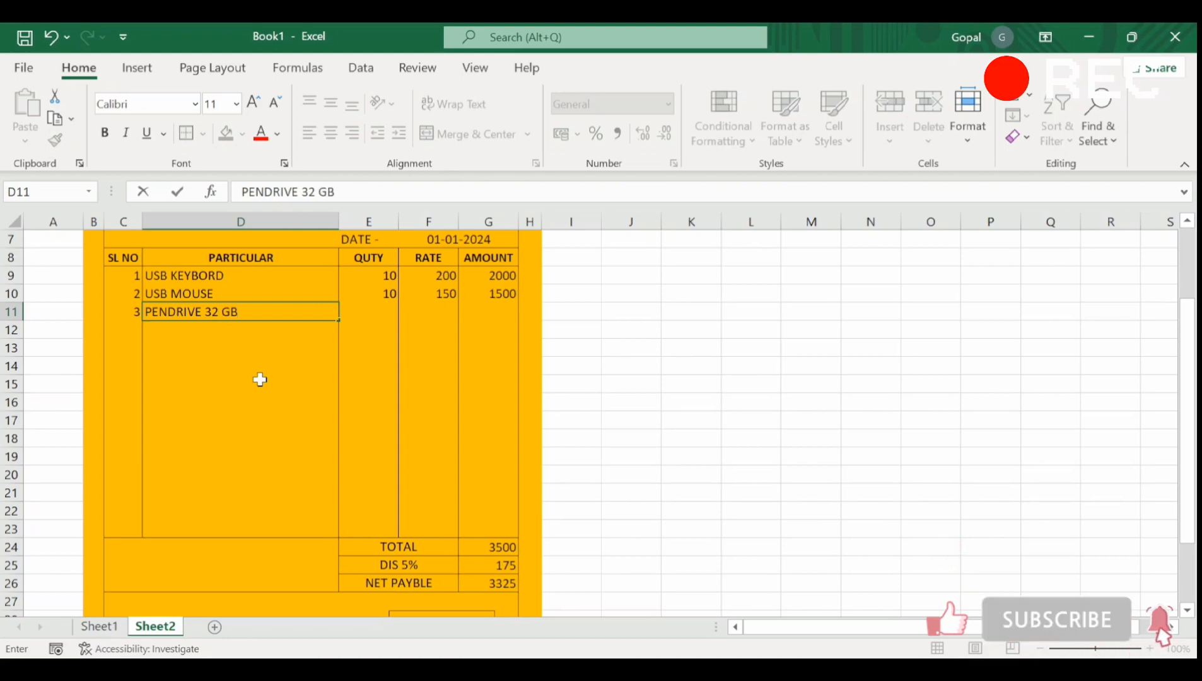
# Step: Enter quantity 5 and rate 450 for the pendrive item in row 11
pyautogui.press('Tab')
pyautogui.write('5')
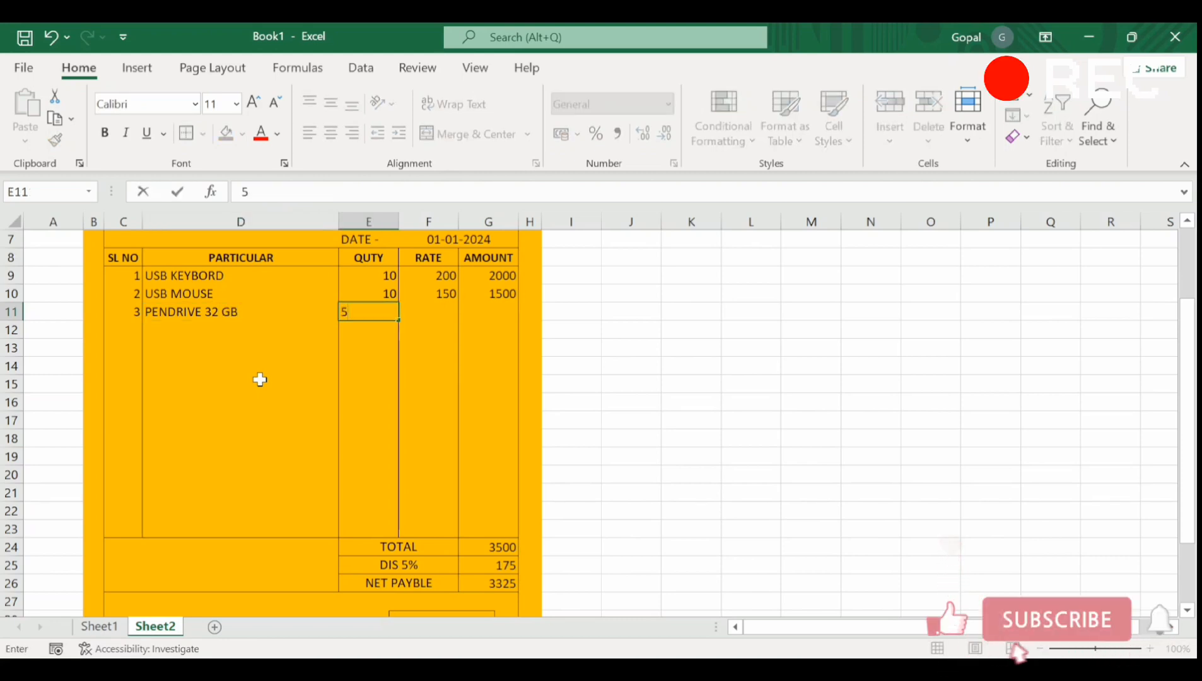
pyautogui.press('Tab')
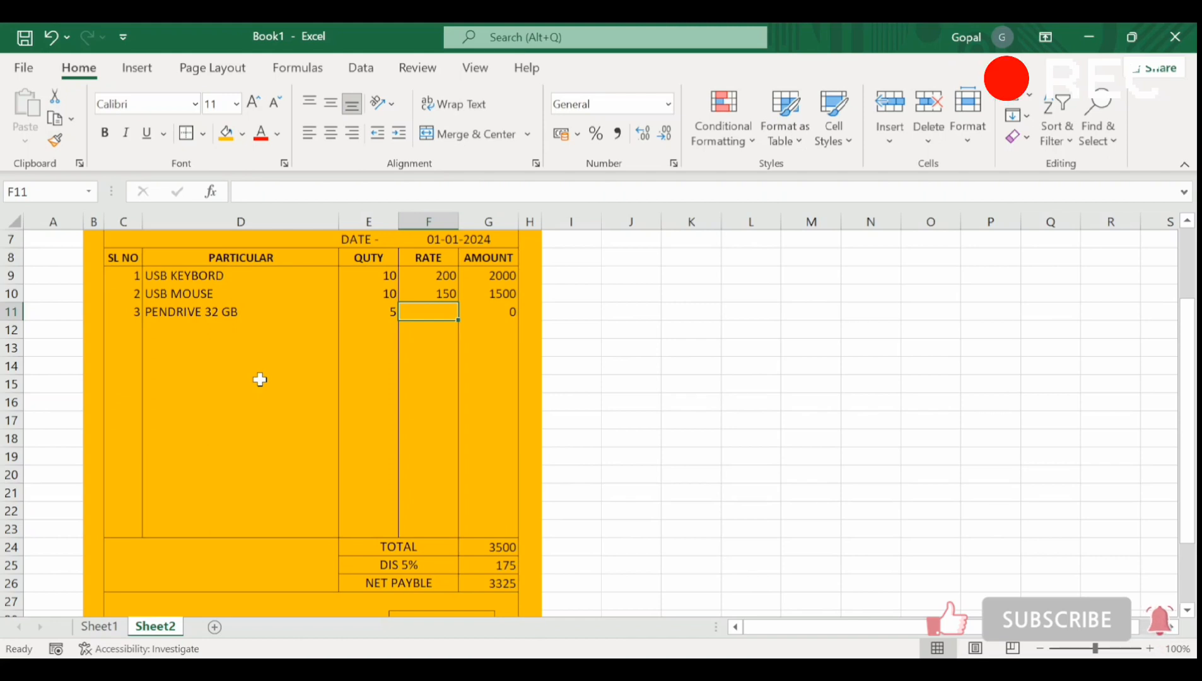
pyautogui.write('3')
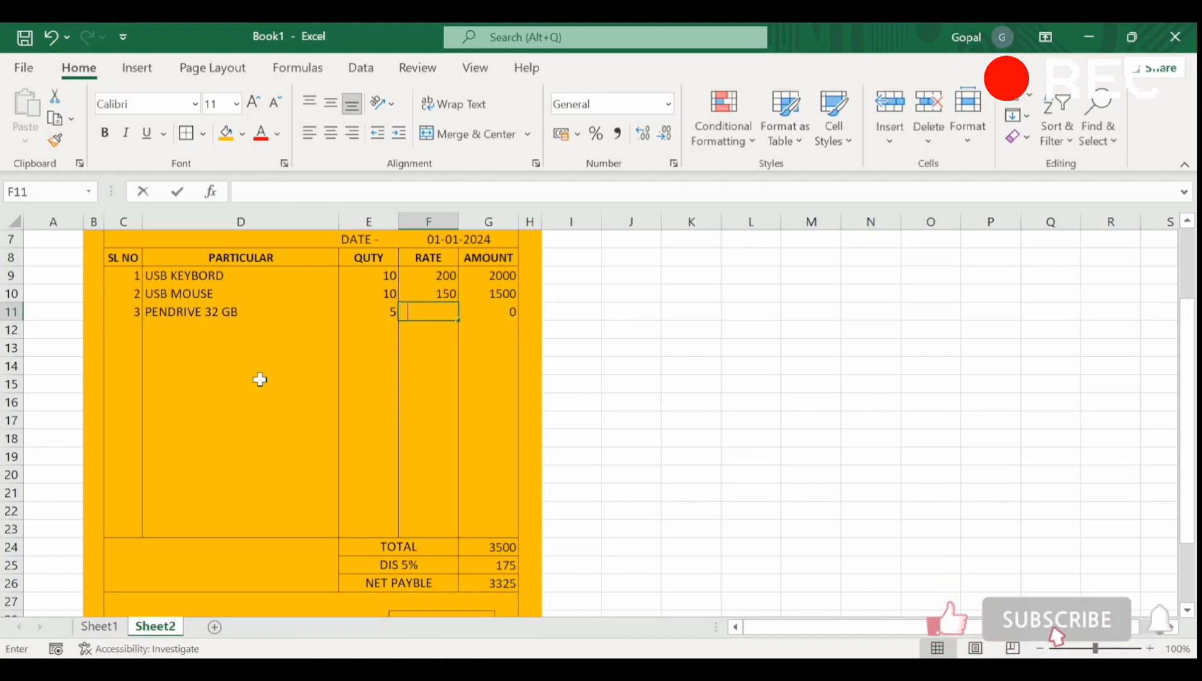
pyautogui.write('50')
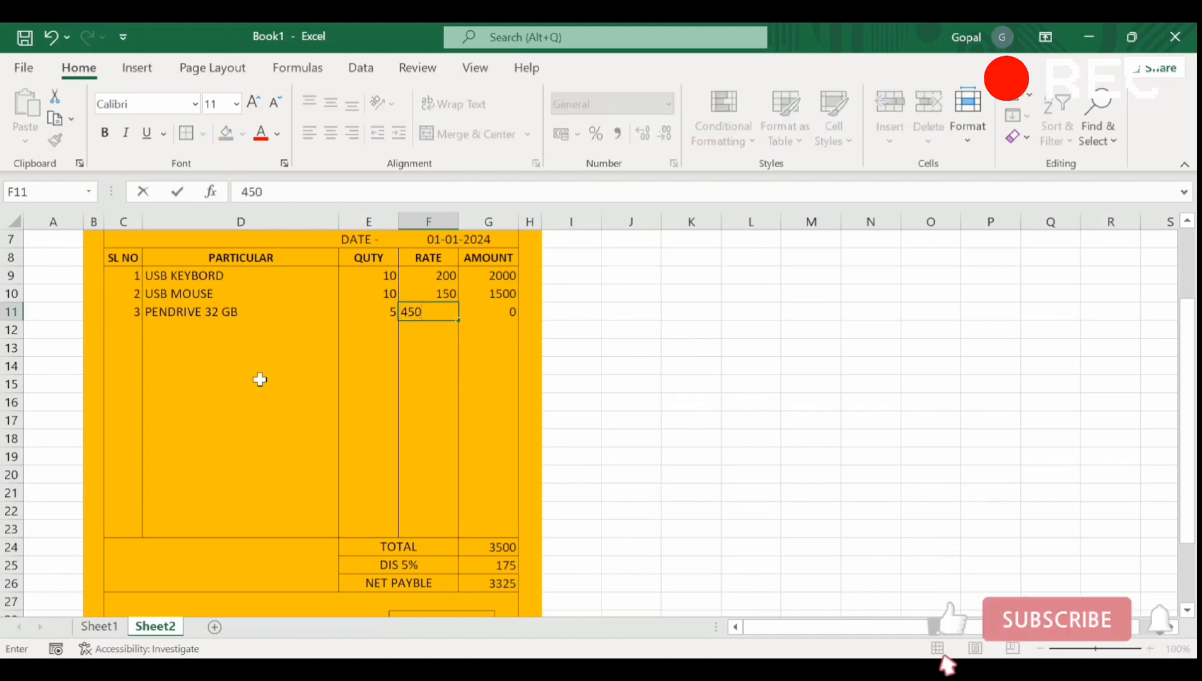
pyautogui.press('Return')
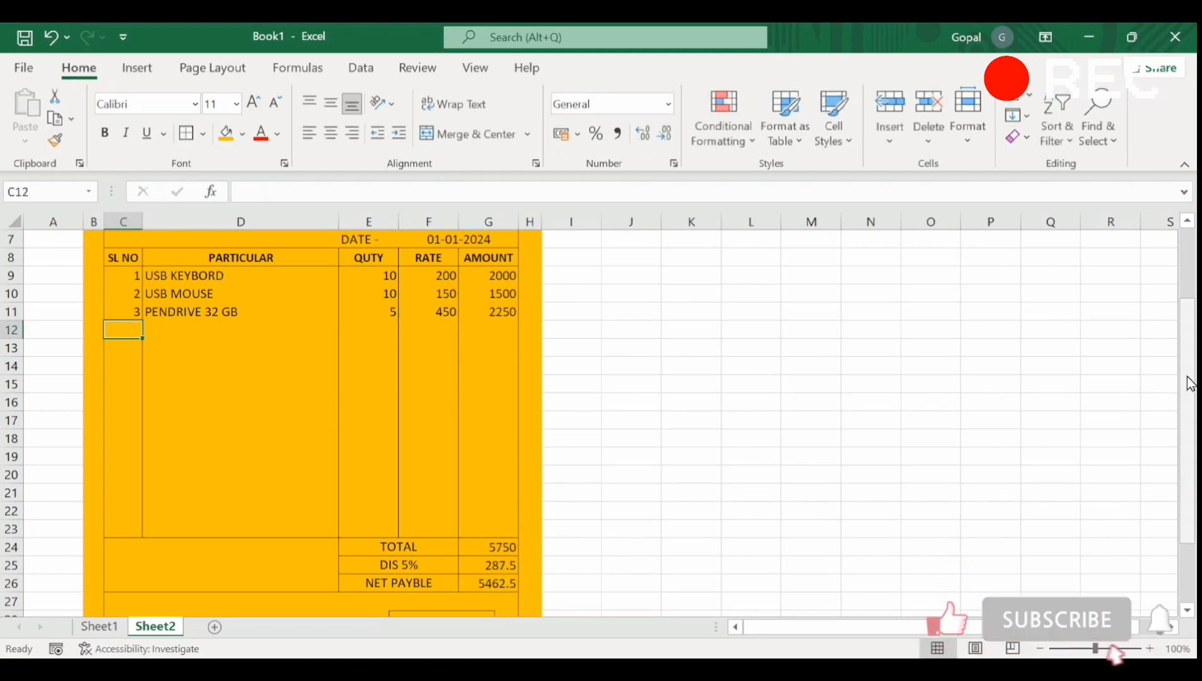
# Step: Collapse the ribbon so more of the invoice fits in the worksheet view
pyautogui.moveTo(1188, 381); pyautogui.dragTo(1189, 311)
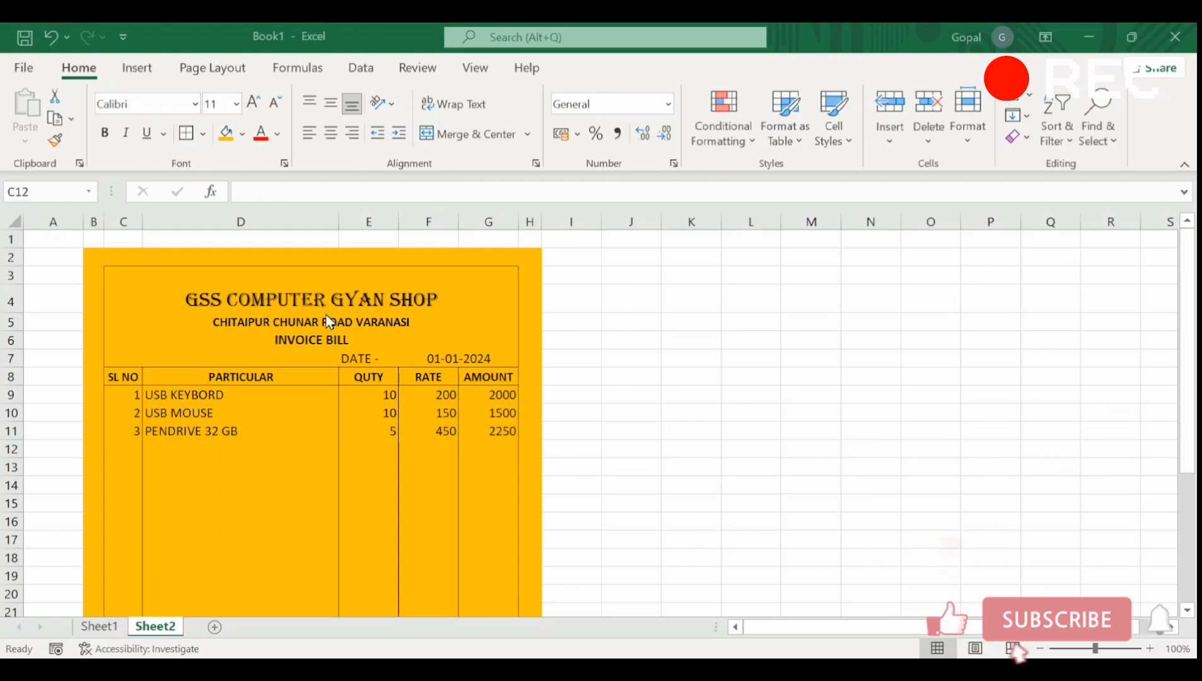
pyautogui.click(323, 358)
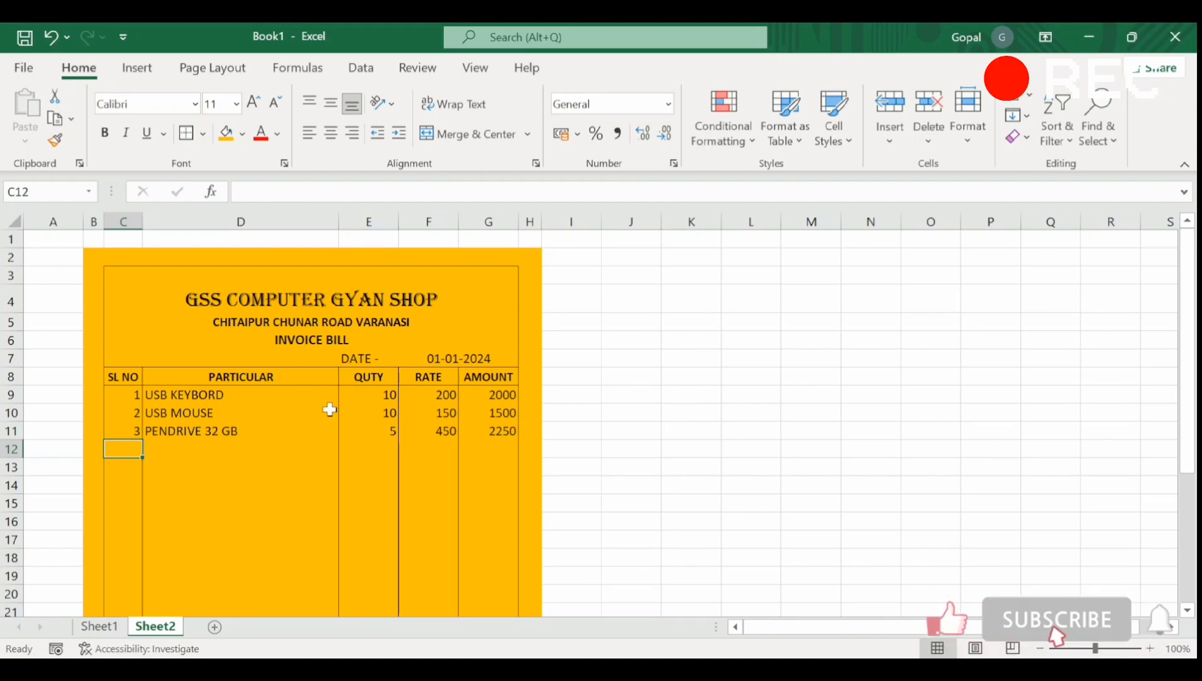
pyautogui.hotkey('ctrl', 'F1')
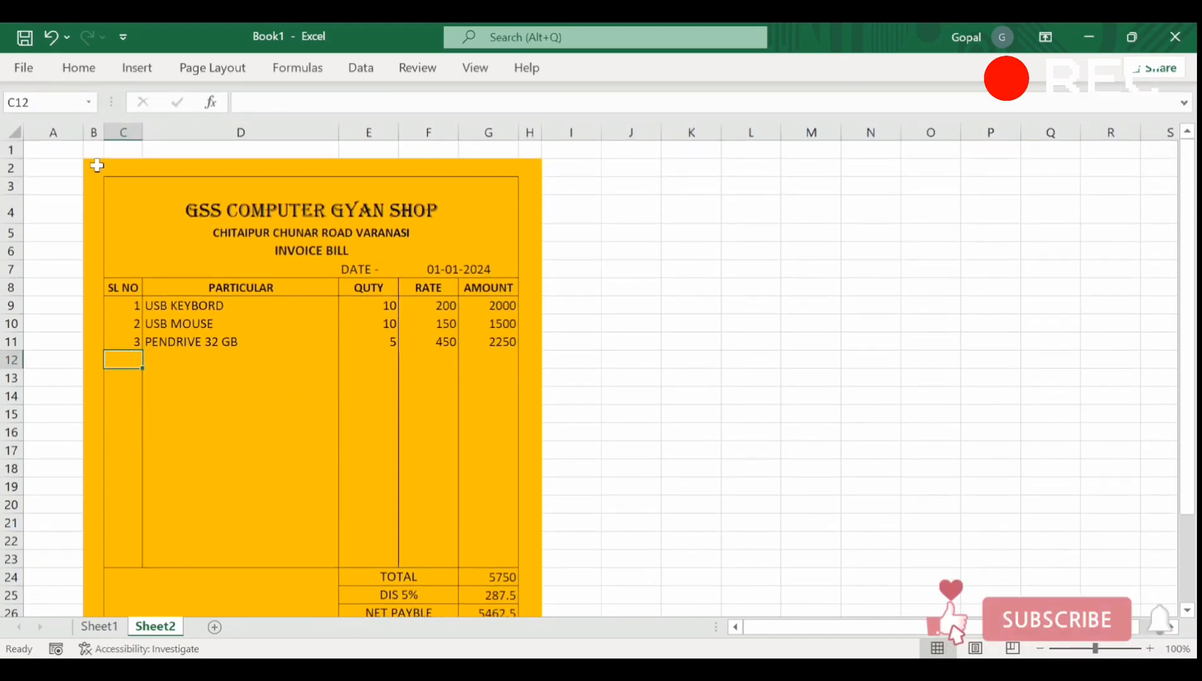
# Step: Select the whole invoice range B2:H31, check its print preview, and return to the worksheet
pyautogui.click(93, 168)
pyautogui.click(128, 195)
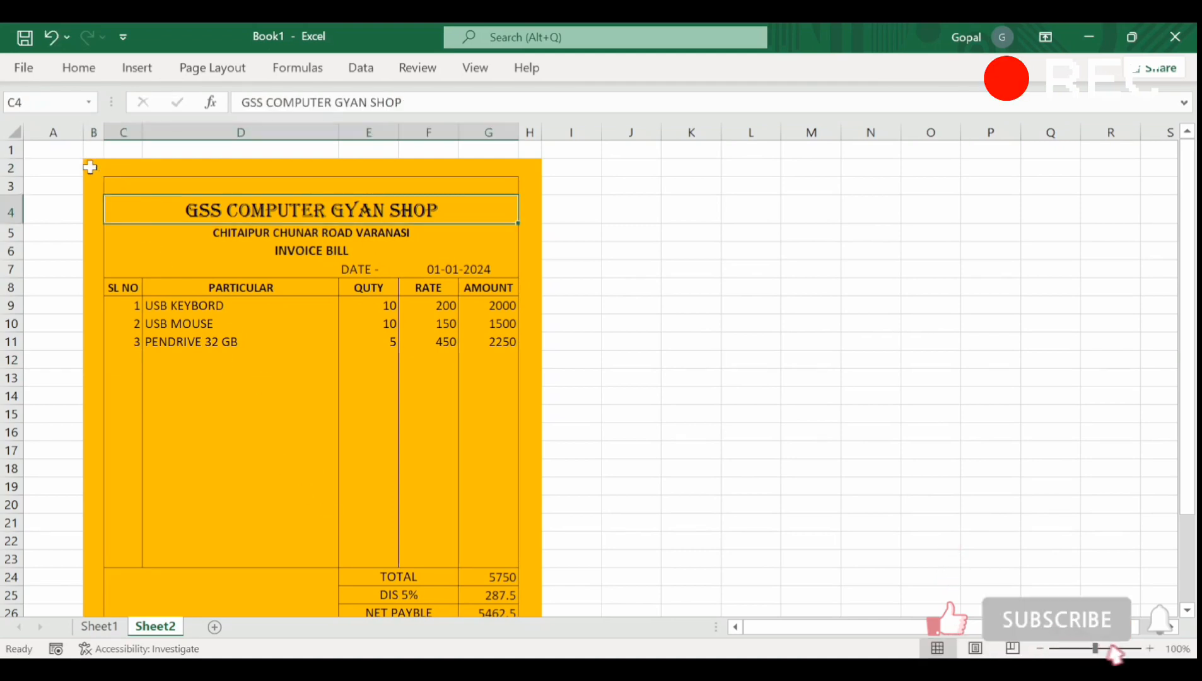
pyautogui.click(92, 166)
pyautogui.click(142, 209)
pyautogui.moveTo(95, 167)
pyautogui.mouseDown()
pyautogui.moveTo(430, 650)
pyautogui.moveTo(518, 618)
pyautogui.moveTo(531, 548)
pyautogui.mouseUp()
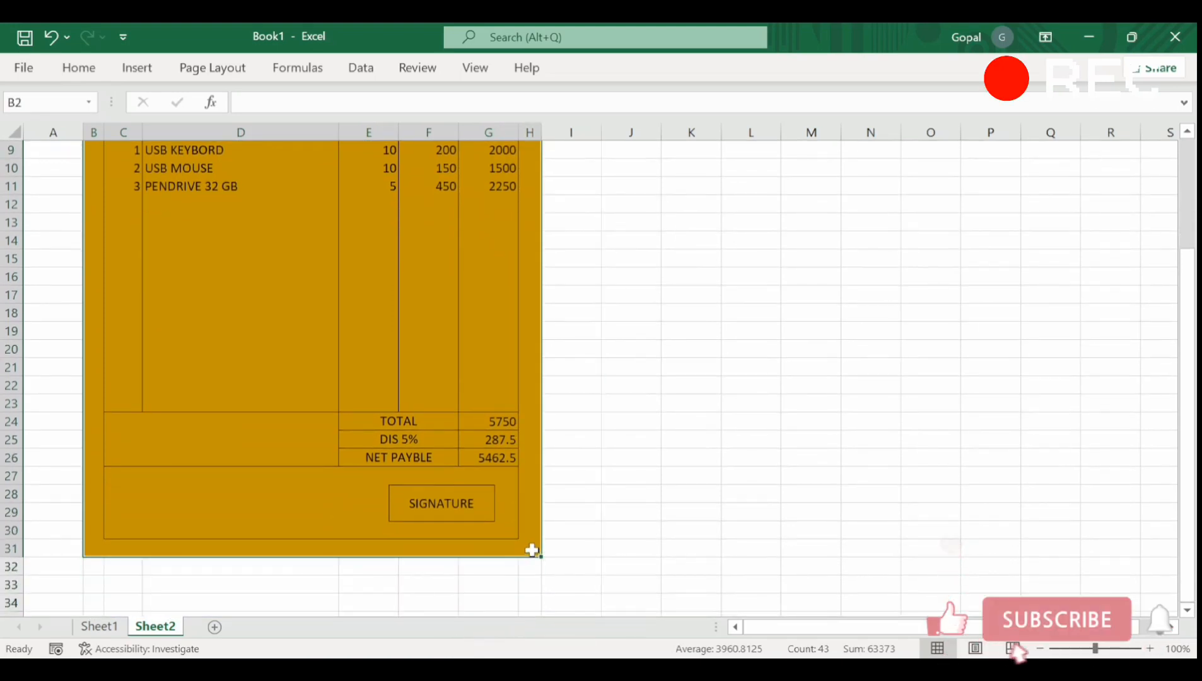
pyautogui.hotkey('ctrl', 'p')
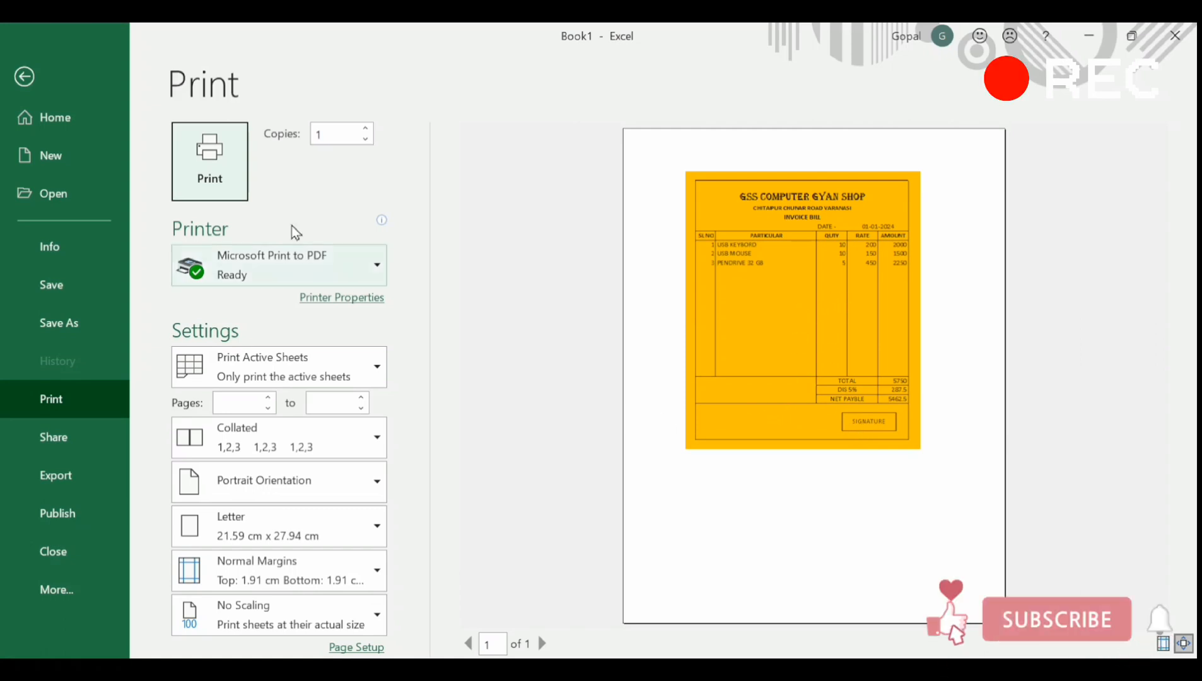
pyautogui.click(26, 77)
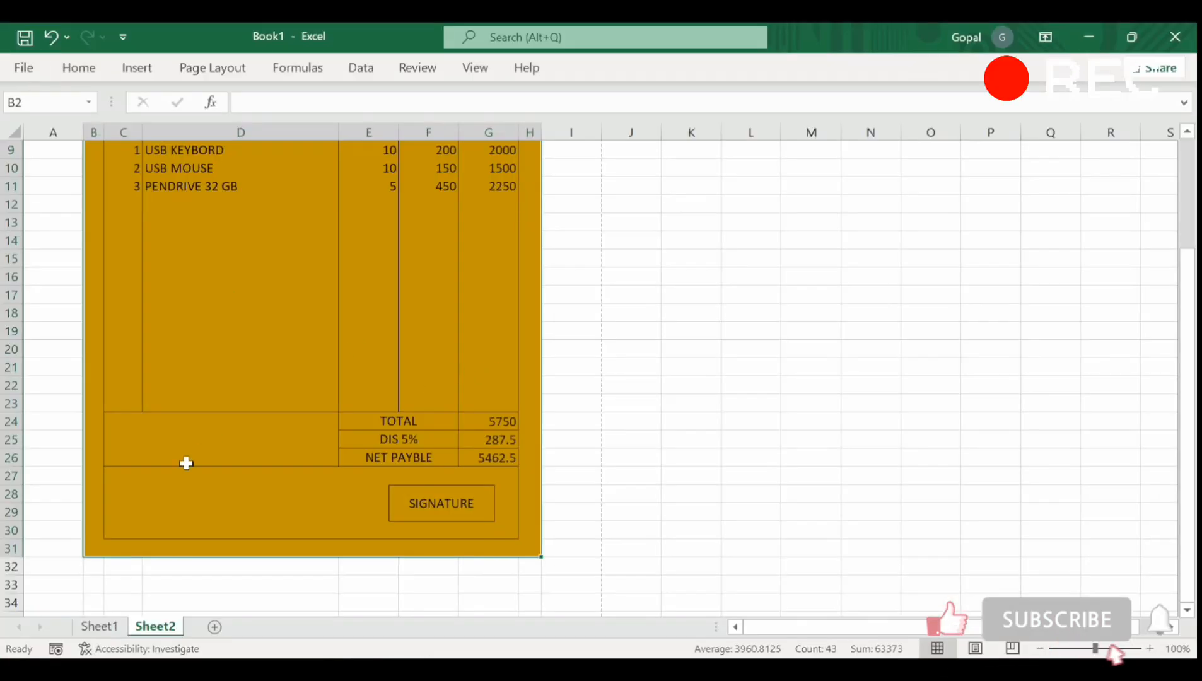
# Step: Enter the text GSS COMPUTER GYAN in cell D28, beside the signature box
pyautogui.click(289, 499)
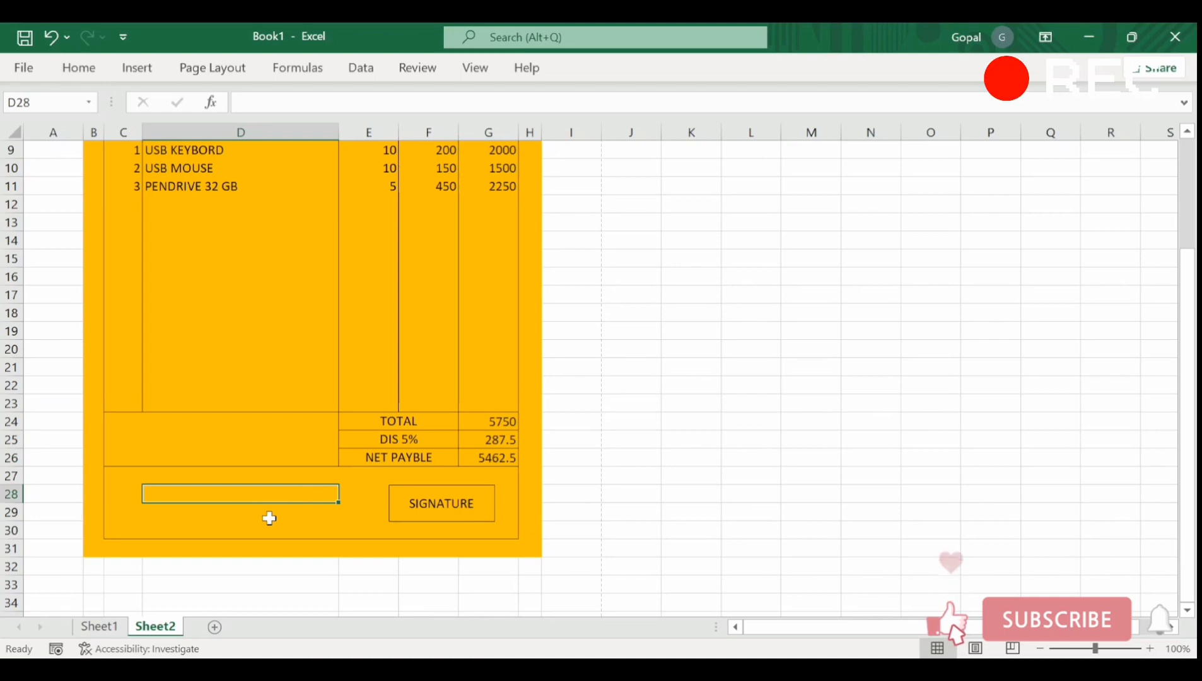
pyautogui.write('GS')
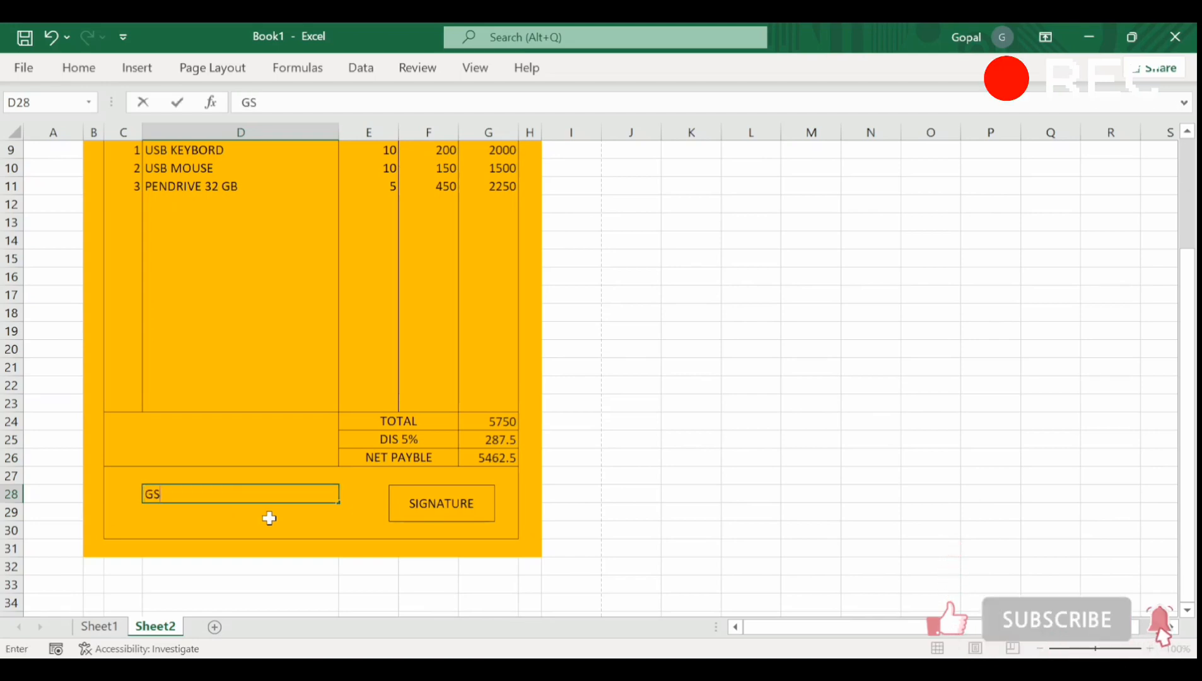
pyautogui.write('S COMPUTER')
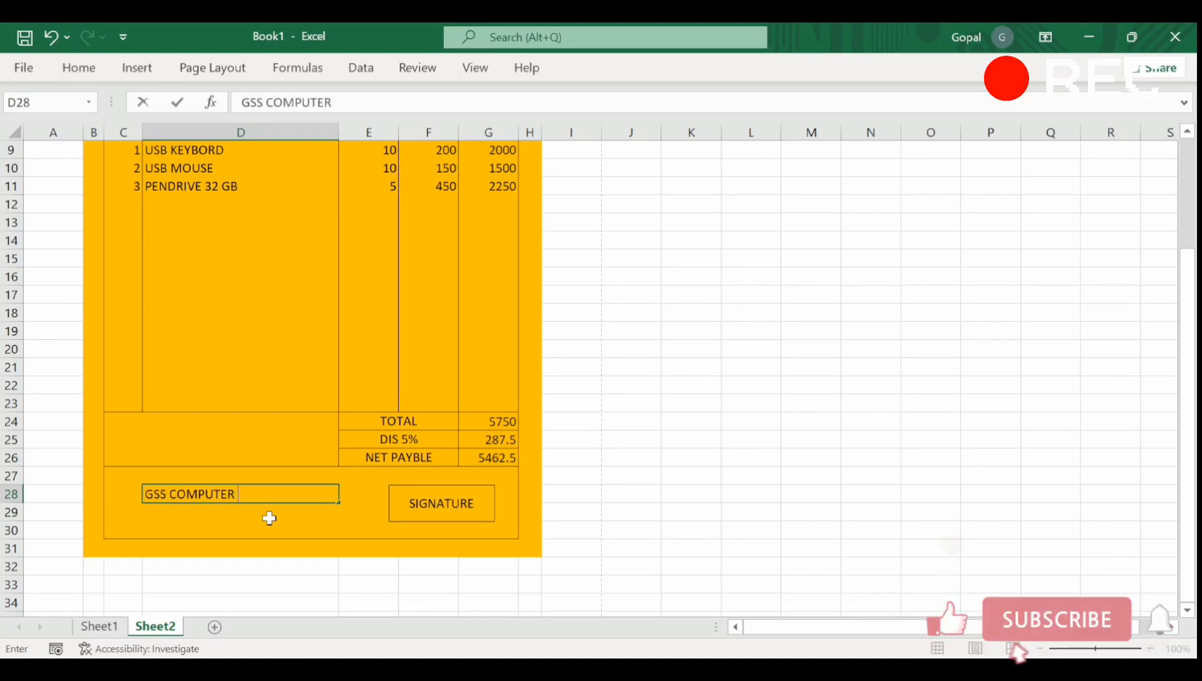
pyautogui.write(' GYAN')
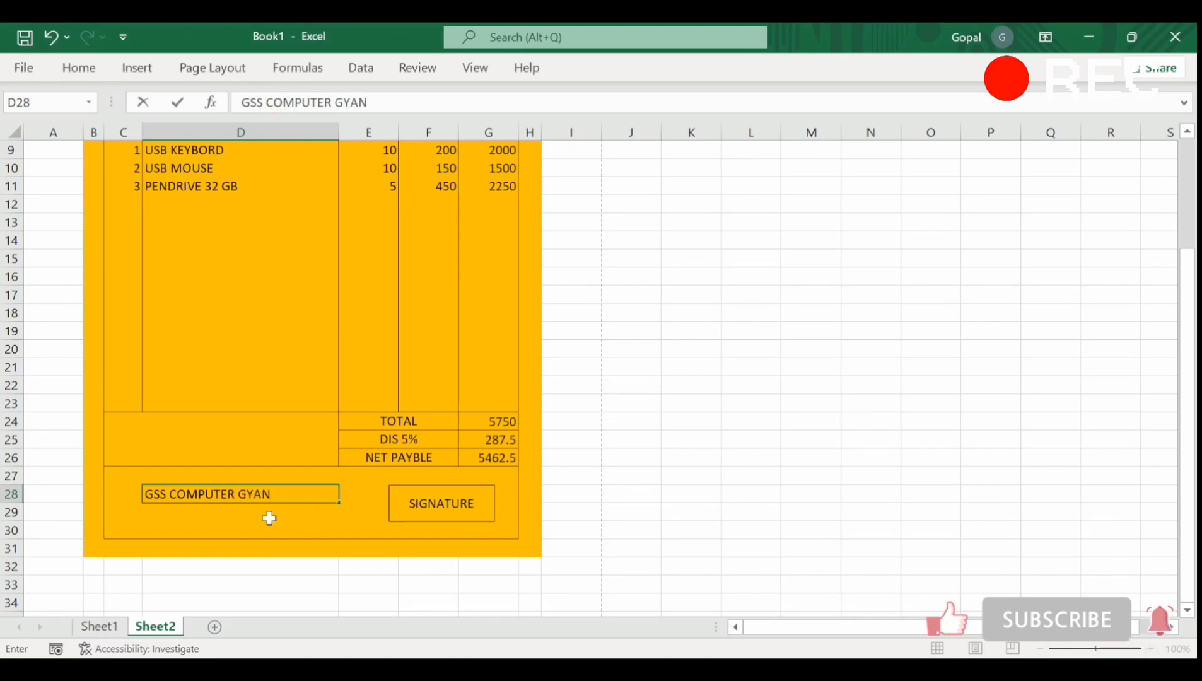